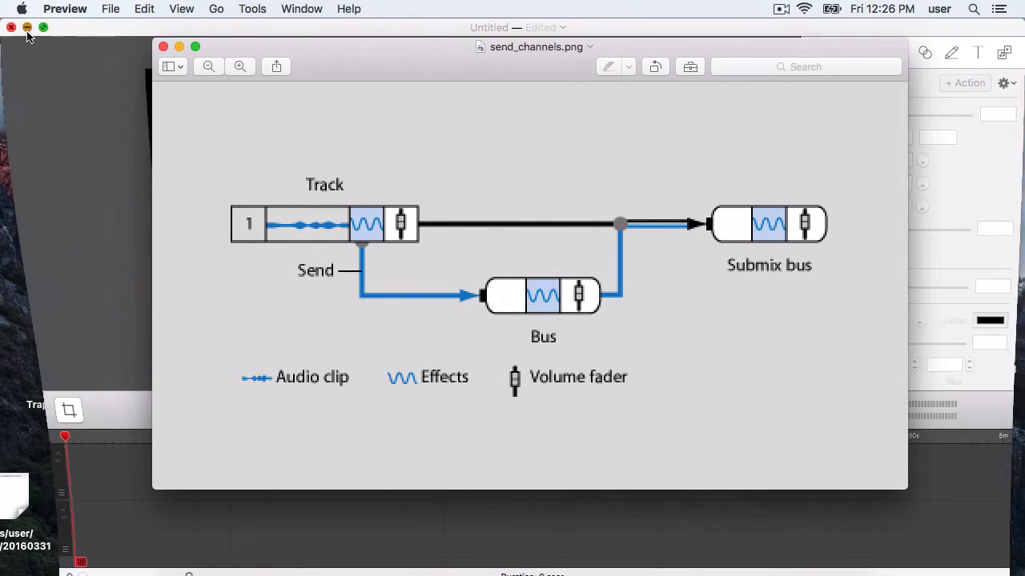
Step: Enlarge the send_channels.png diagram and examine the signal path from the track through the send bus to the submix bus
{"action": "left_click_drag", "start_coordinate": [329, 56], "coordinate": [183, 4]}
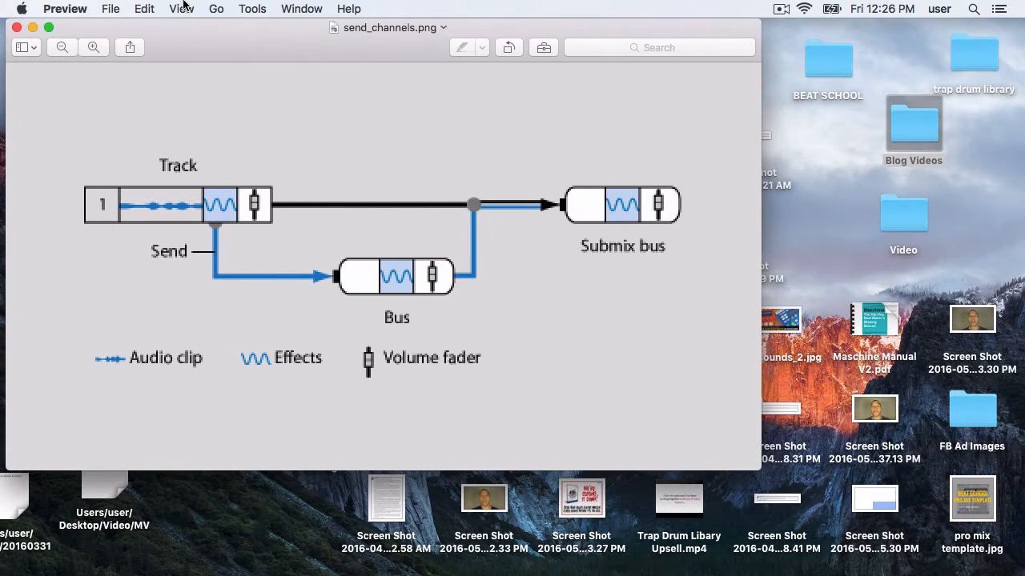
{"action": "left_click_drag", "start_coordinate": [757, 467], "coordinate": [1023, 575]}
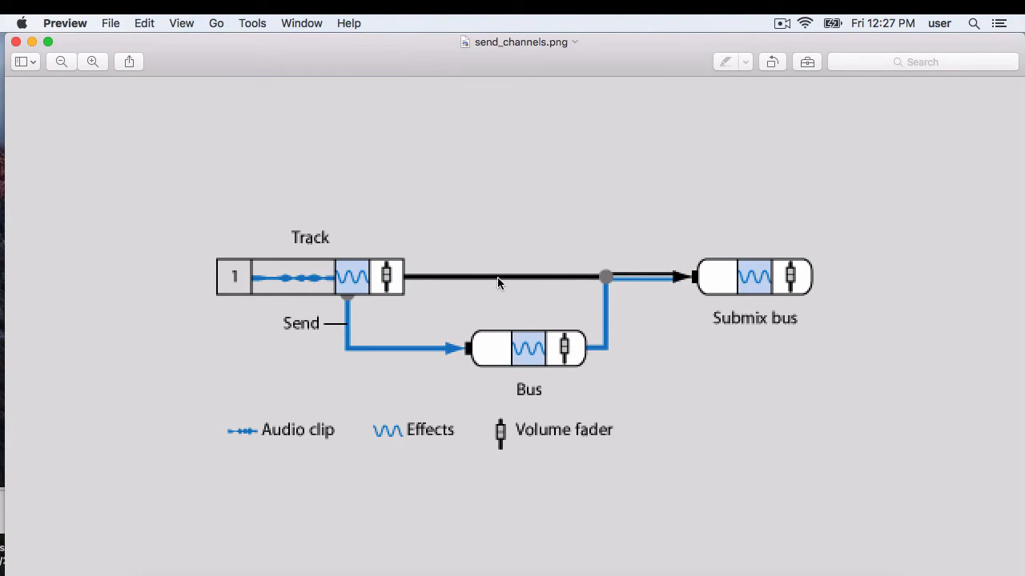
{"action": "left_click_drag", "start_coordinate": [462, 277], "coordinate": [519, 279]}
{"action": "left_click", "coordinate": [471, 290]}
{"action": "left_click_drag", "start_coordinate": [430, 264], "coordinate": [605, 281]}
{"action": "left_click", "coordinate": [544, 293]}
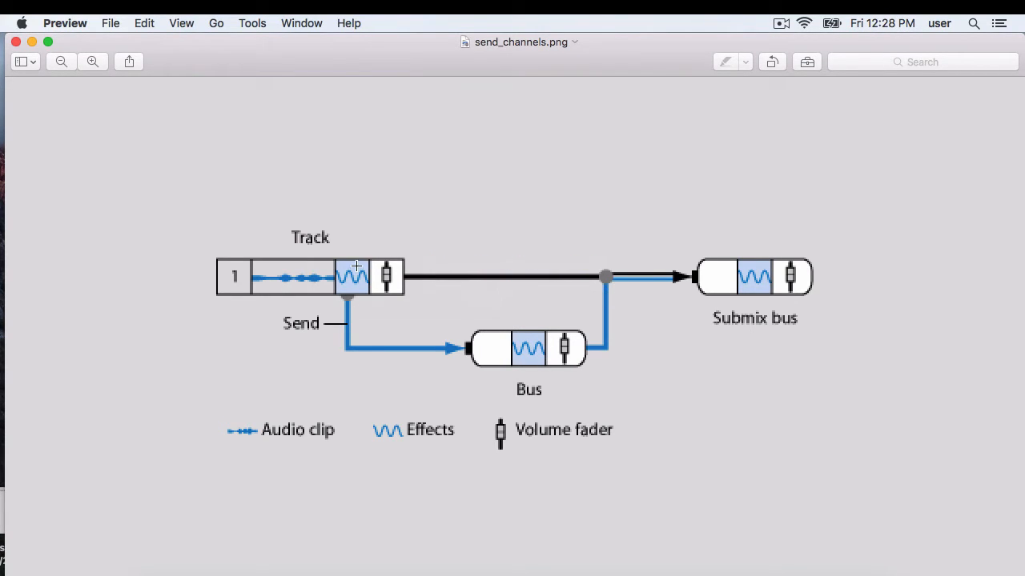
{"action": "left_click_drag", "start_coordinate": [456, 325], "coordinate": [592, 373]}
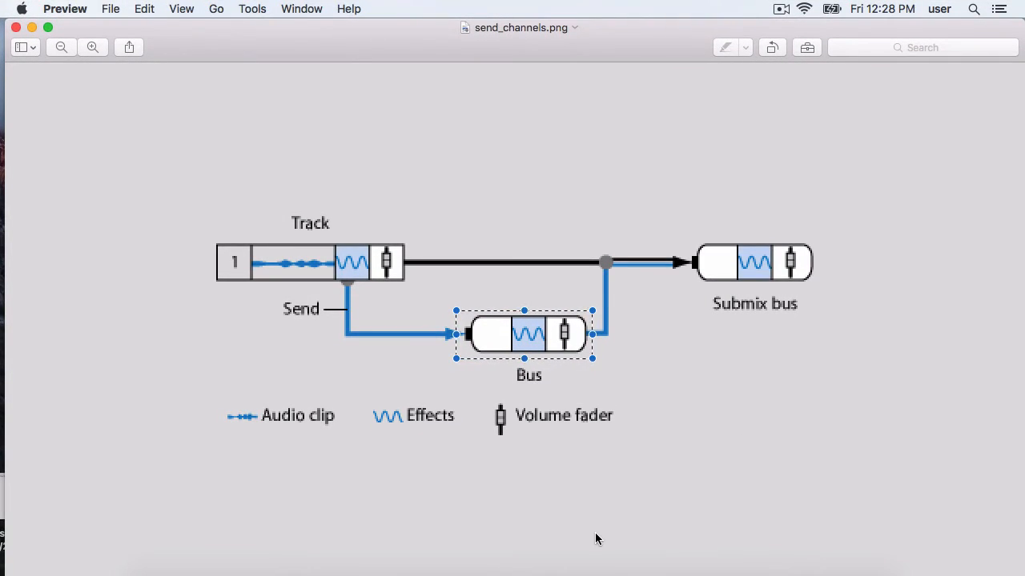
Step: Switch to Maschine, look through the project's three groups, and show the group-level effects of Electric Piano
{"action": "key", "text": "super+Tab"}
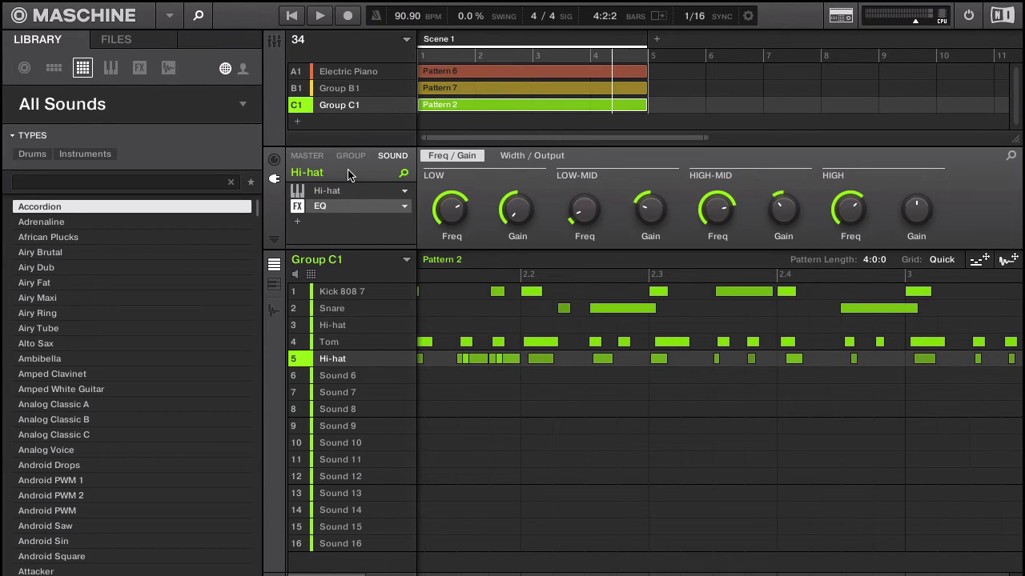
{"action": "left_click", "coordinate": [344, 90]}
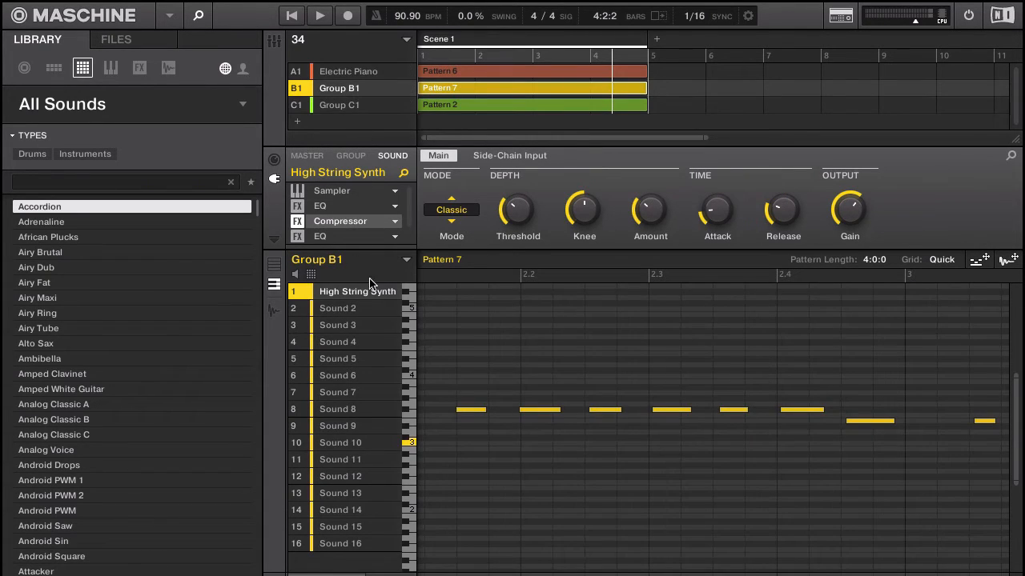
{"action": "left_click", "coordinate": [339, 108]}
{"action": "left_click", "coordinate": [337, 73]}
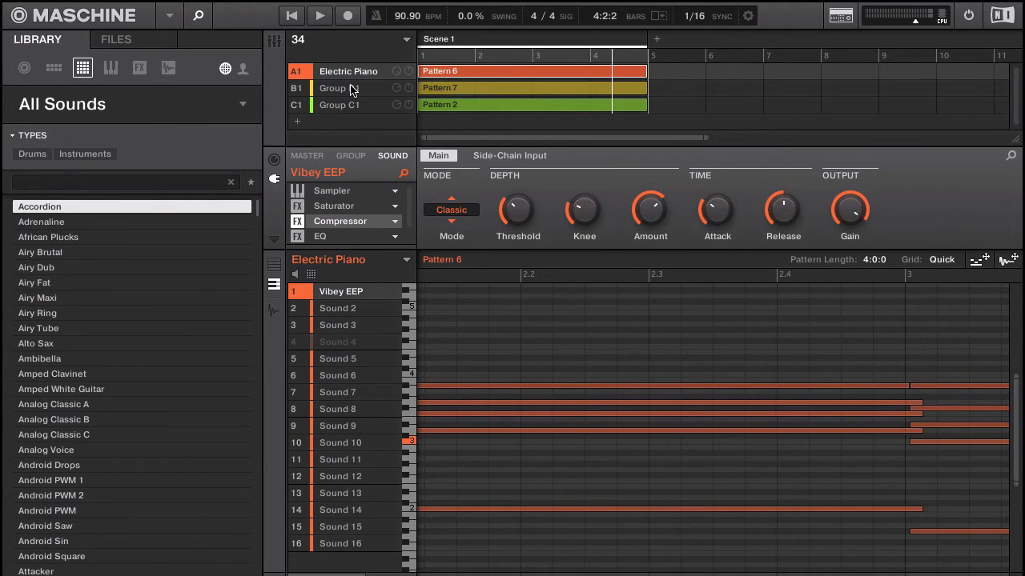
{"action": "left_click", "coordinate": [351, 155]}
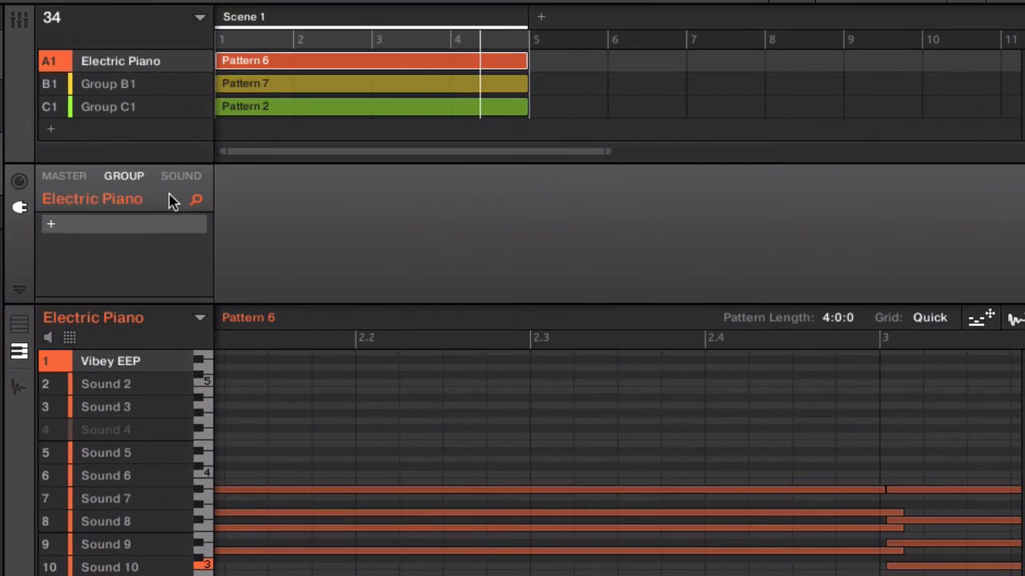
Step: Rename group C1 to "Drums" and group B1 to "Secondary sound"
{"action": "left_click", "coordinate": [348, 108]}
{"action": "double_click", "coordinate": [118, 109]}
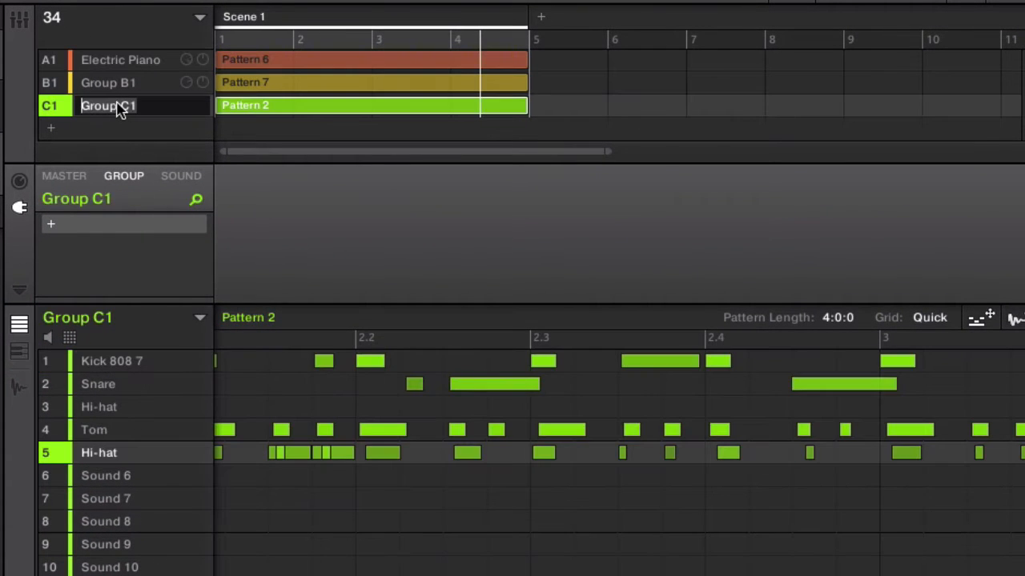
{"action": "type", "text": "Drums"}
{"action": "key", "text": "Return"}
{"action": "double_click", "coordinate": [126, 85]}
{"action": "type", "text": "Secondary sound"}
{"action": "key", "text": "Return"}
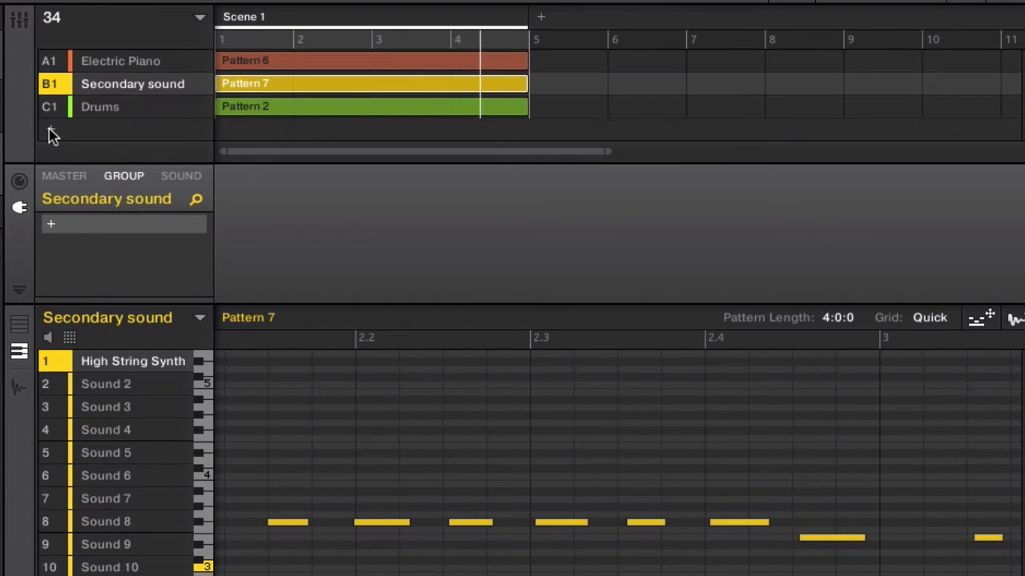
Step: Add a new group below Drums and name it "Send Channel"
{"action": "left_click", "coordinate": [51, 133]}
{"action": "double_click", "coordinate": [119, 108]}
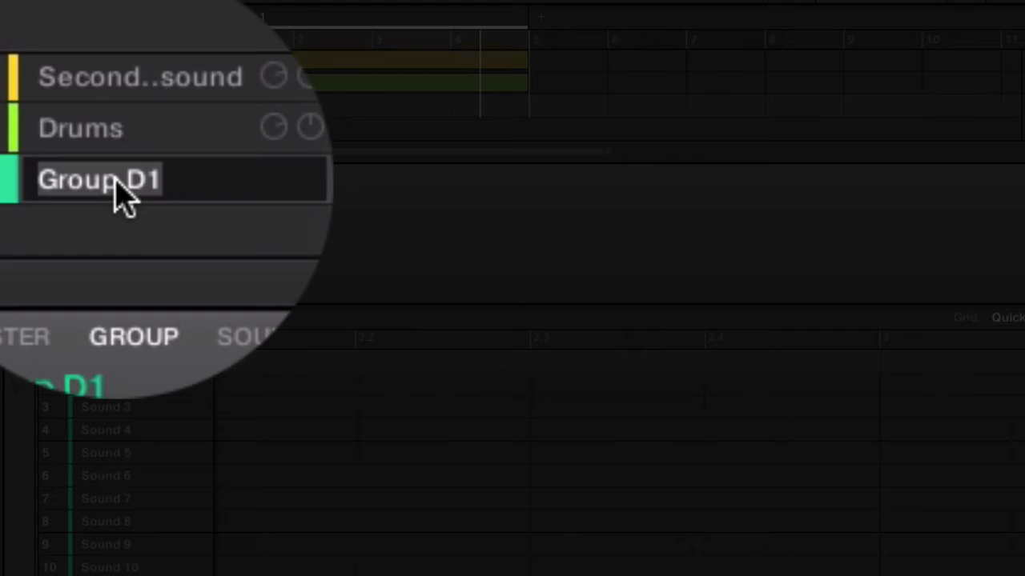
{"action": "type", "text": "Sends"}
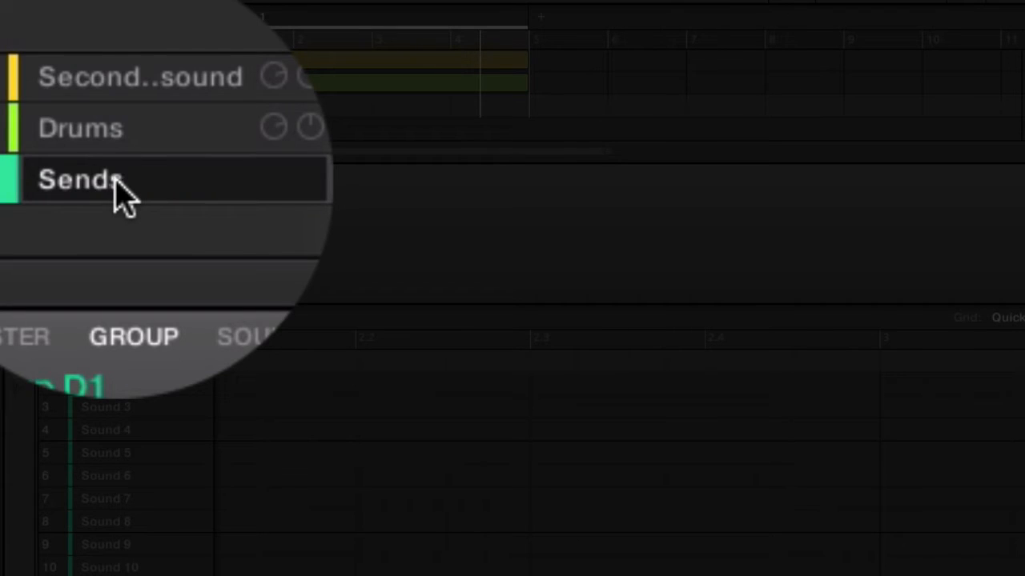
{"action": "type", "text": " Channals"}
{"action": "key", "text": "Return"}
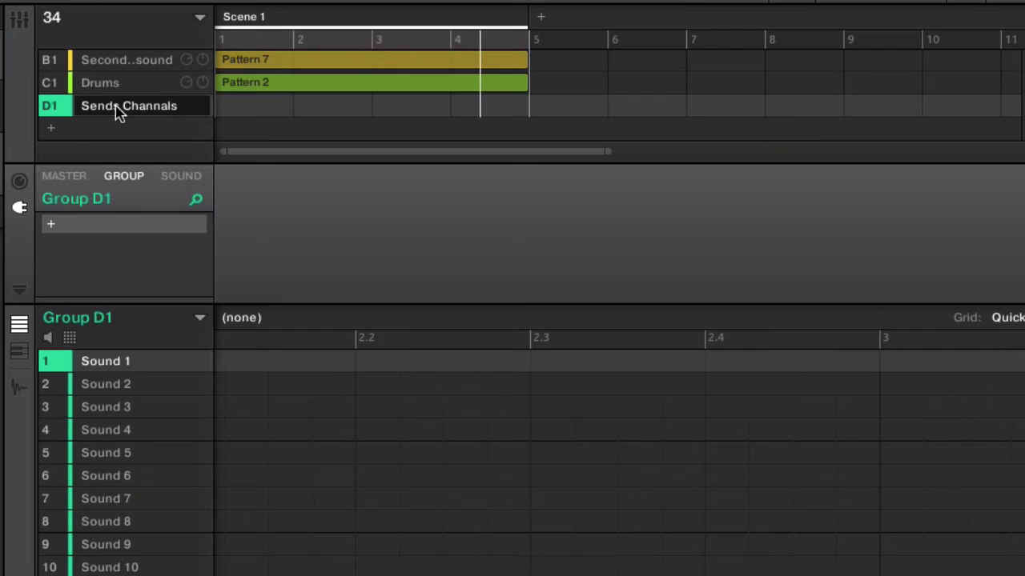
{"action": "type", "text": "l"}
{"action": "left_click", "coordinate": [116, 108]}
{"action": "key", "text": "BackSpace"}
{"action": "key", "text": "Return"}
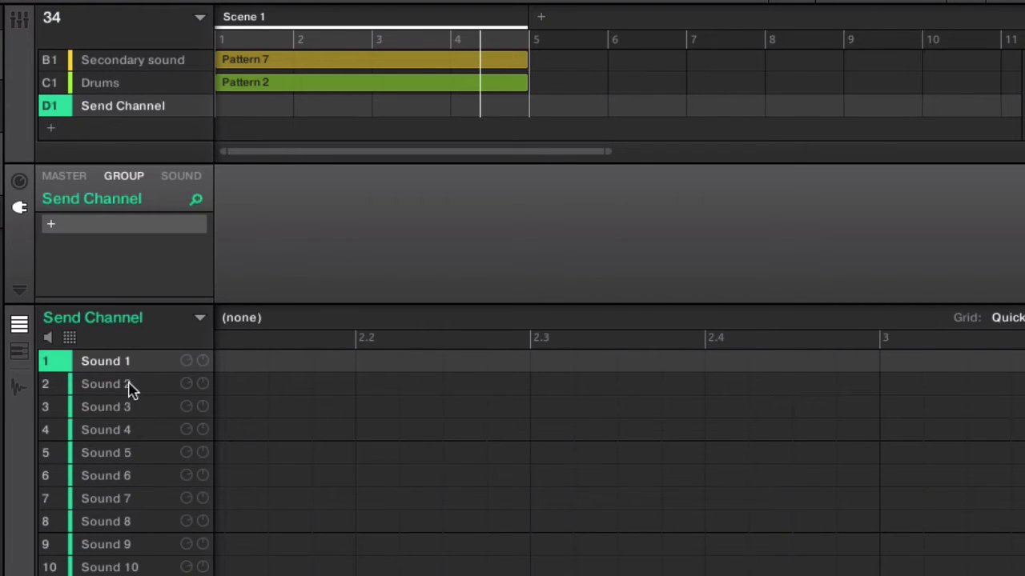
Step: Load the internal Reverb effect onto Sound 1 of the Send Channel group
{"action": "left_click", "coordinate": [179, 176]}
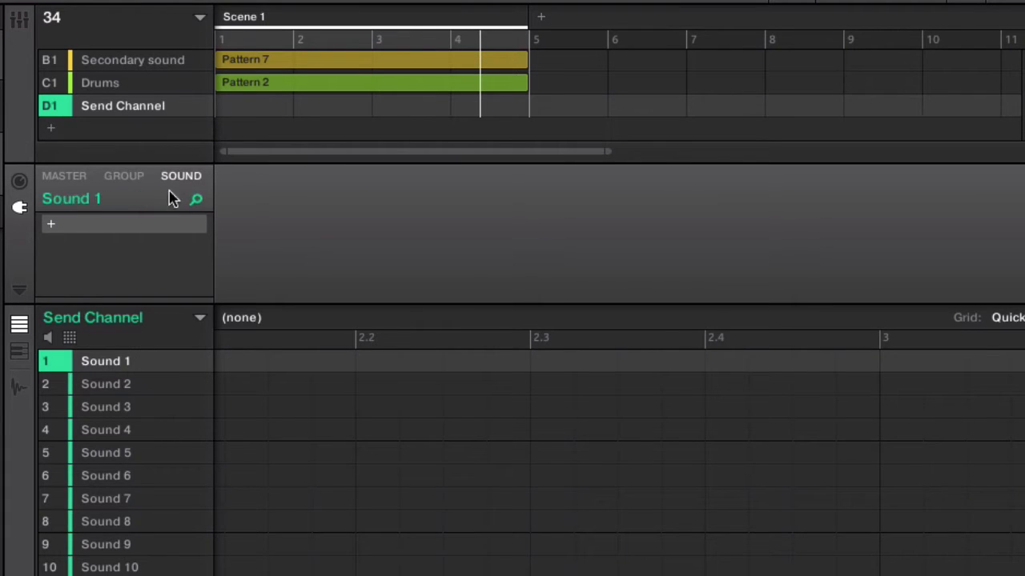
{"action": "left_click", "coordinate": [51, 228]}
{"action": "mouse_move", "coordinate": [183, 305]}
{"action": "mouse_move", "coordinate": [192, 269]}
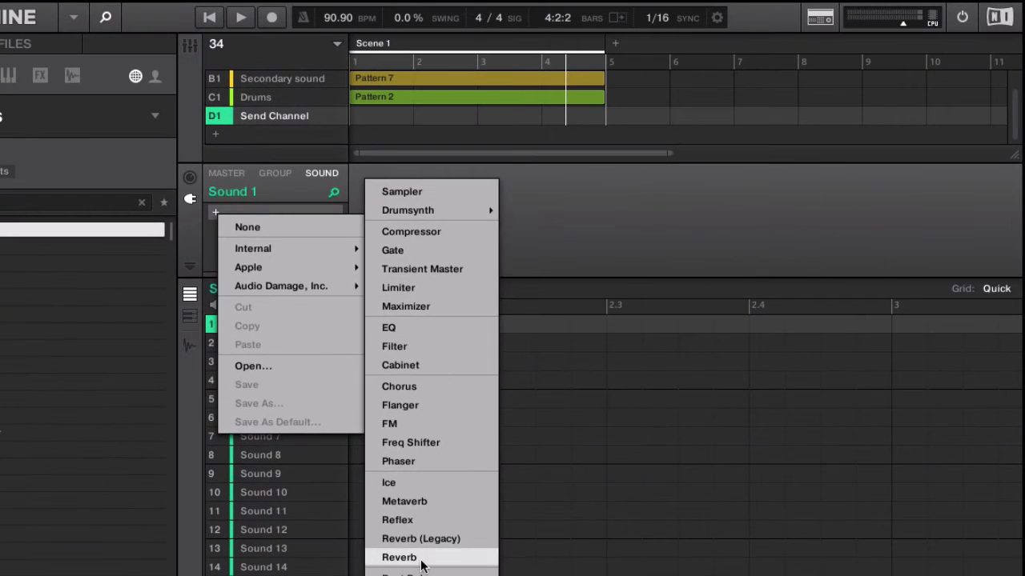
{"action": "left_click", "coordinate": [421, 561]}
Step: Load the internal Chorus effect onto Sound 2 of the Send Channel group
{"action": "left_click", "coordinate": [281, 340]}
{"action": "left_click", "coordinate": [215, 212]}
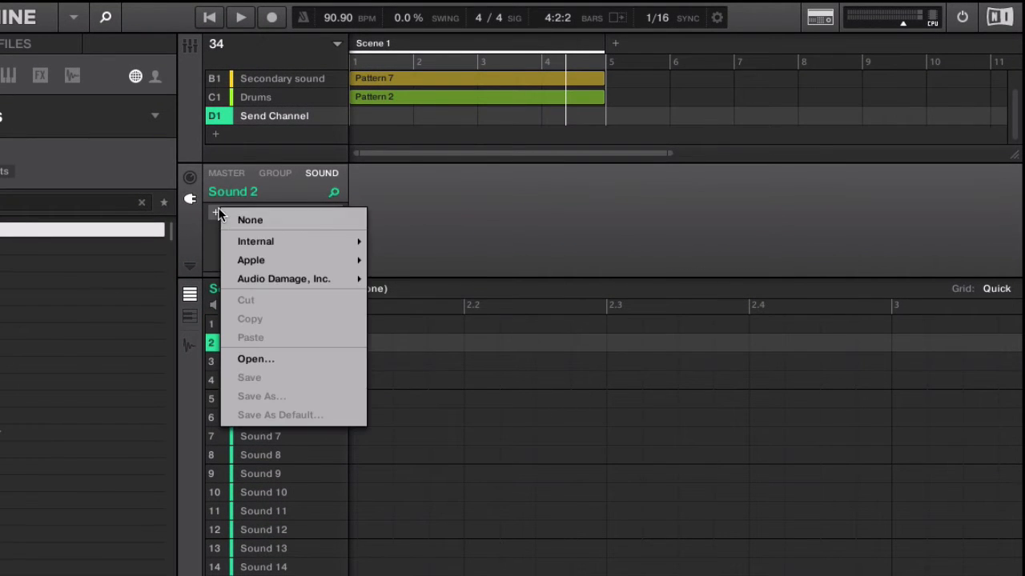
{"action": "mouse_move", "coordinate": [303, 239]}
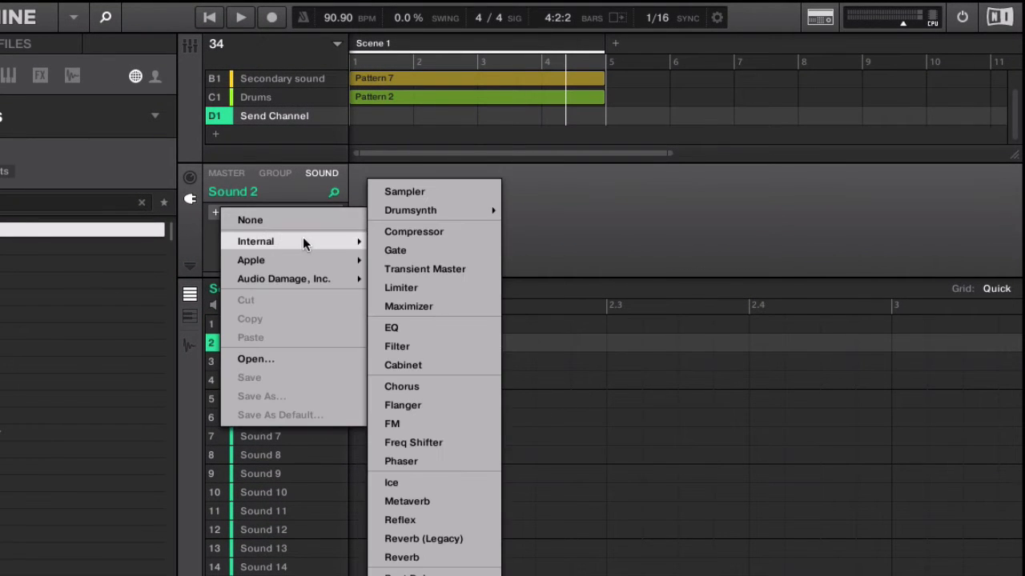
{"action": "left_click", "coordinate": [449, 386]}
Step: Load the internal Saturator effect onto Sound 3 of the Send Channel group and set its mode to Tube
{"action": "left_click", "coordinate": [256, 361]}
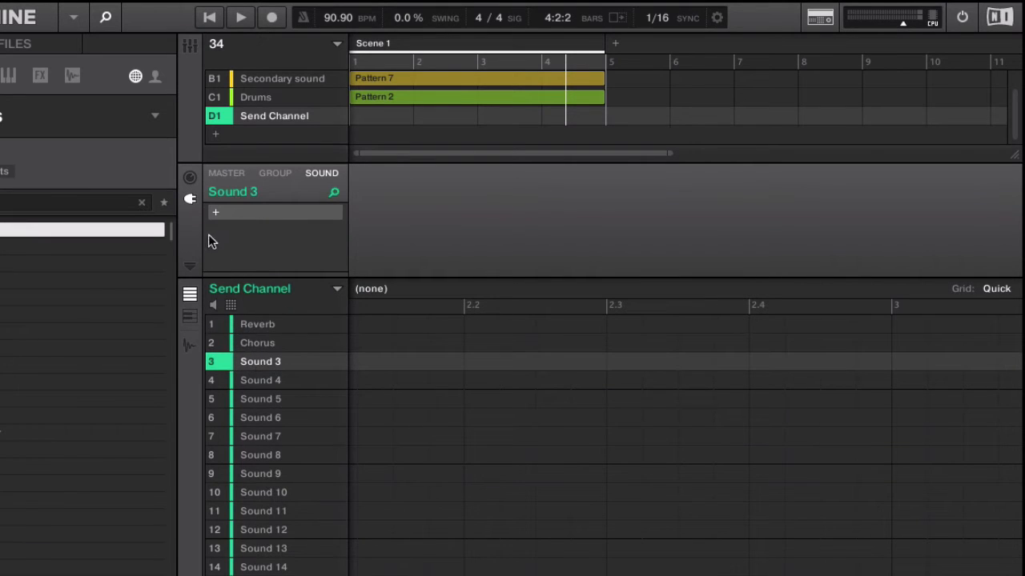
{"action": "left_click", "coordinate": [216, 212]}
{"action": "mouse_move", "coordinate": [313, 248]}
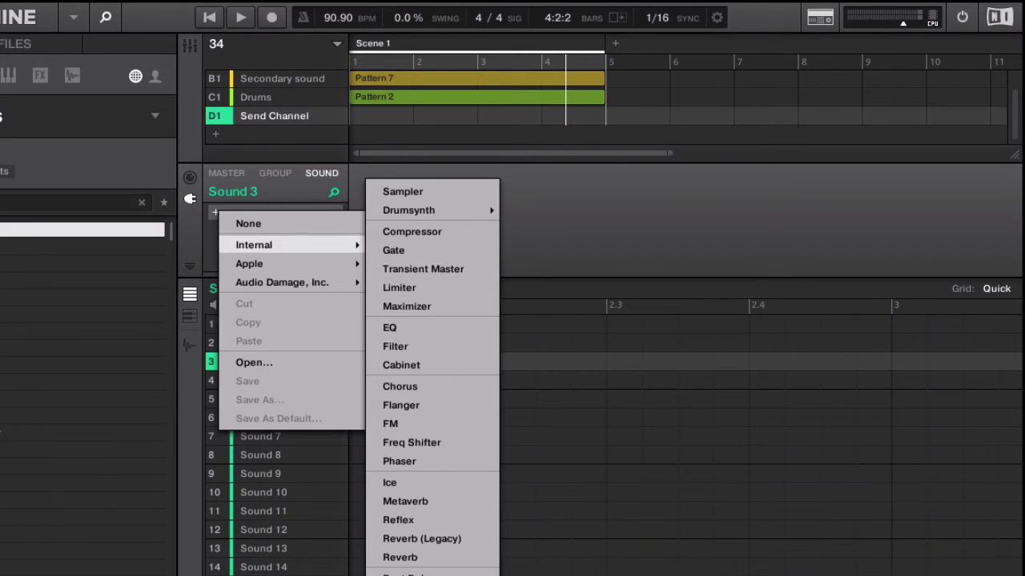
{"action": "left_click", "coordinate": [398, 575]}
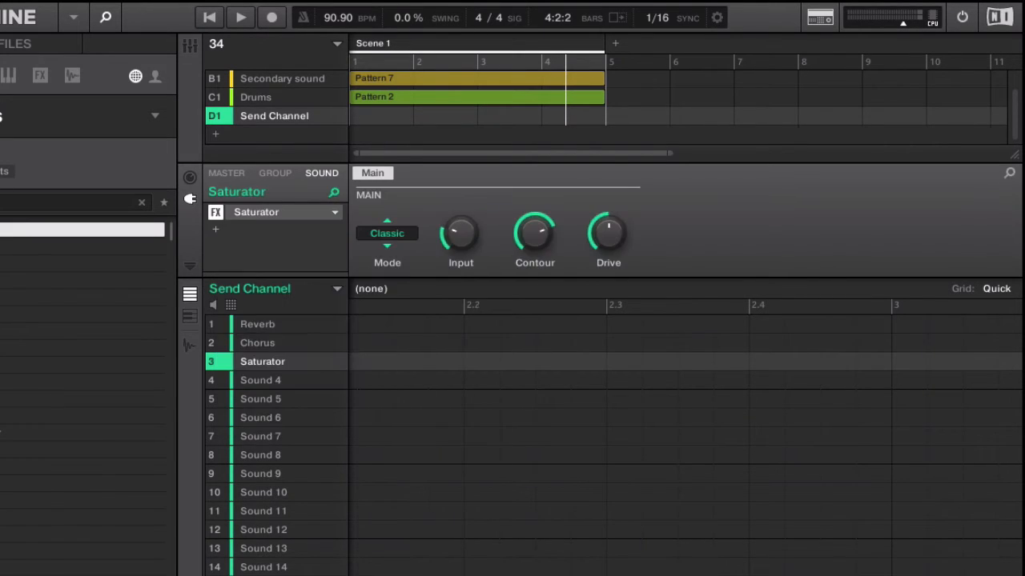
{"action": "left_click", "coordinate": [398, 244]}
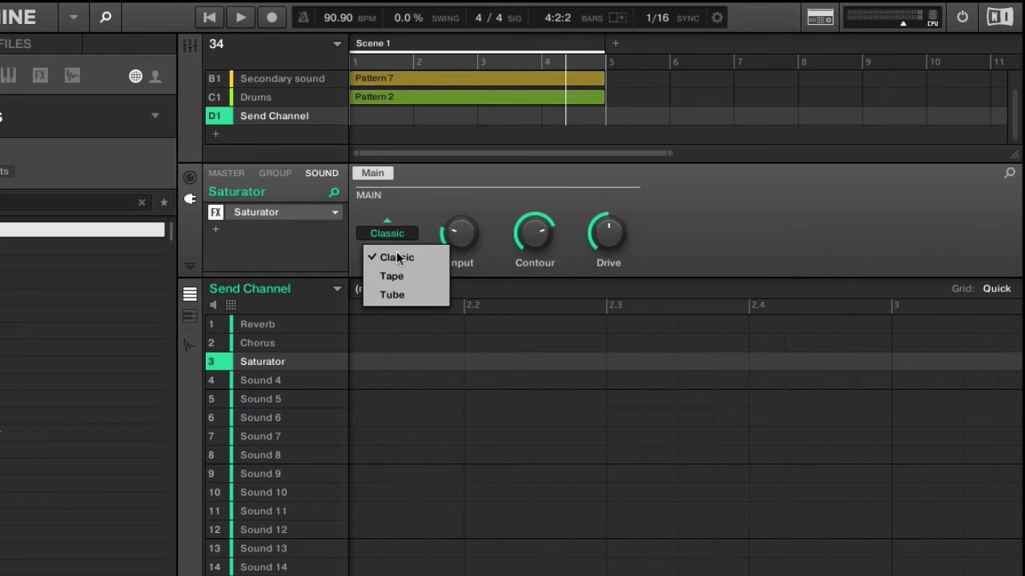
{"action": "left_click", "coordinate": [394, 295]}
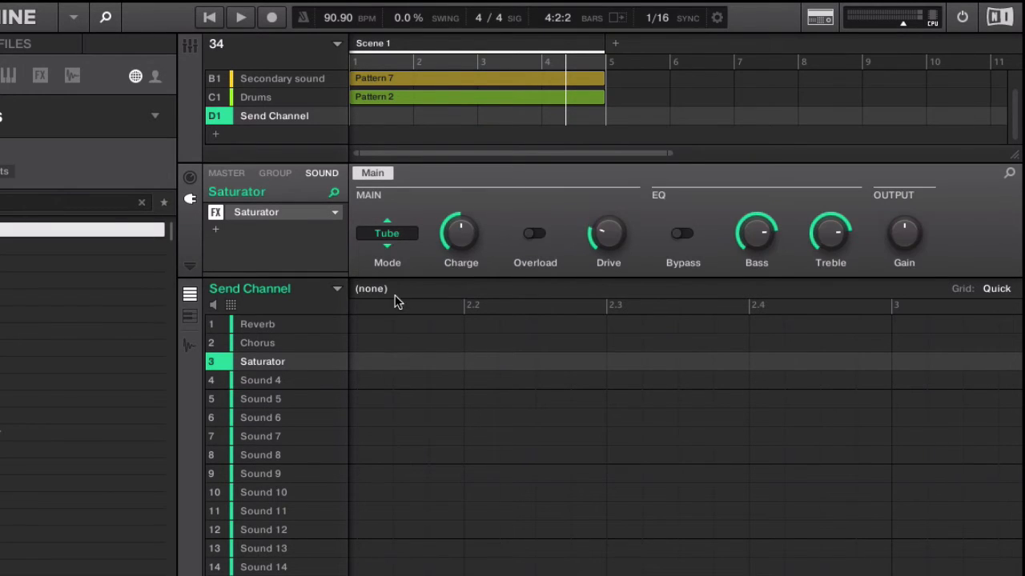
Step: Review the parameters of the Chorus and Reverb sounds in the Send Channel group
{"action": "left_click", "coordinate": [256, 345]}
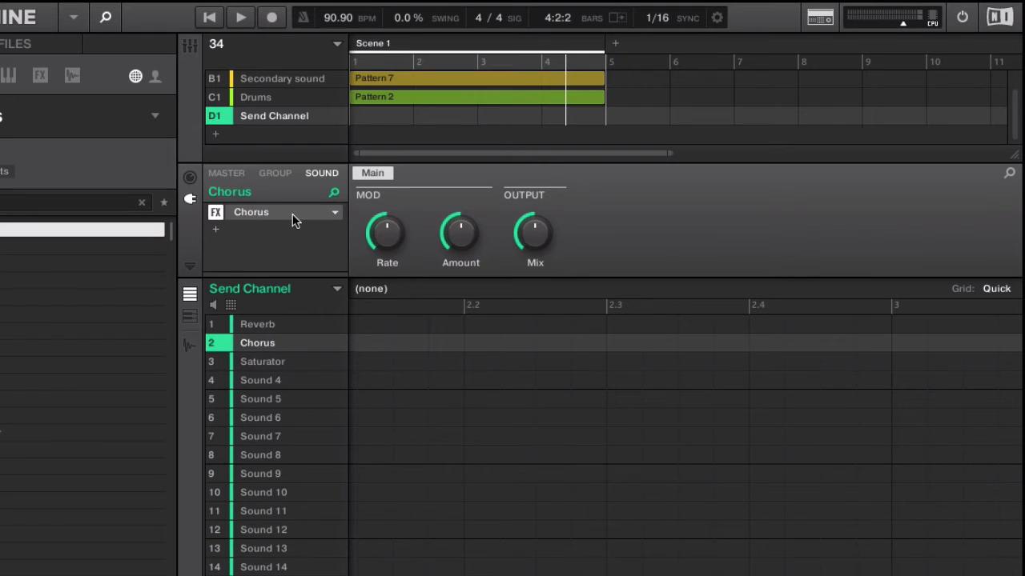
{"action": "left_click", "coordinate": [257, 324]}
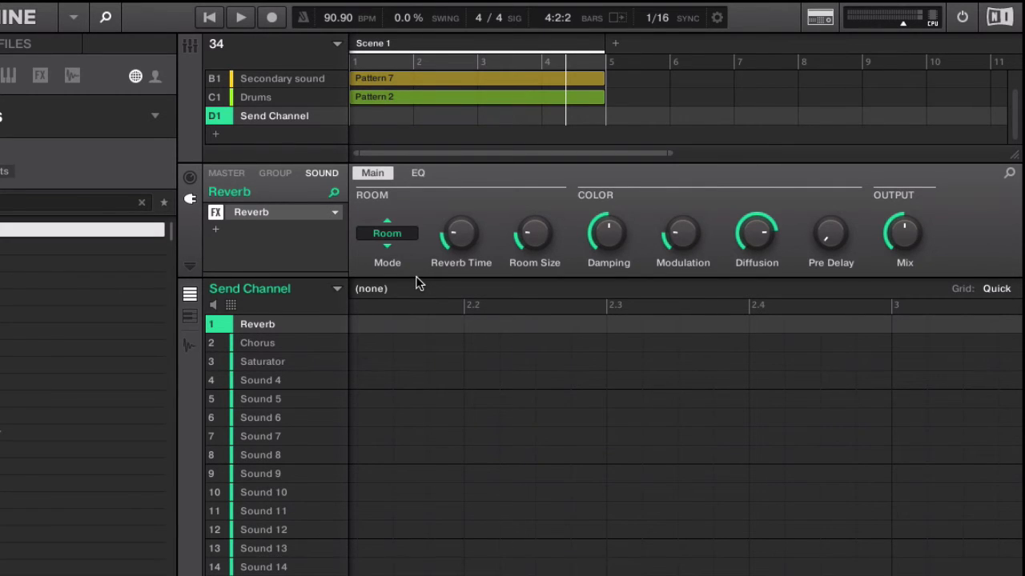
{"action": "scroll", "coordinate": [392, 123], "scroll_direction": "up", "scroll_amount": 1}
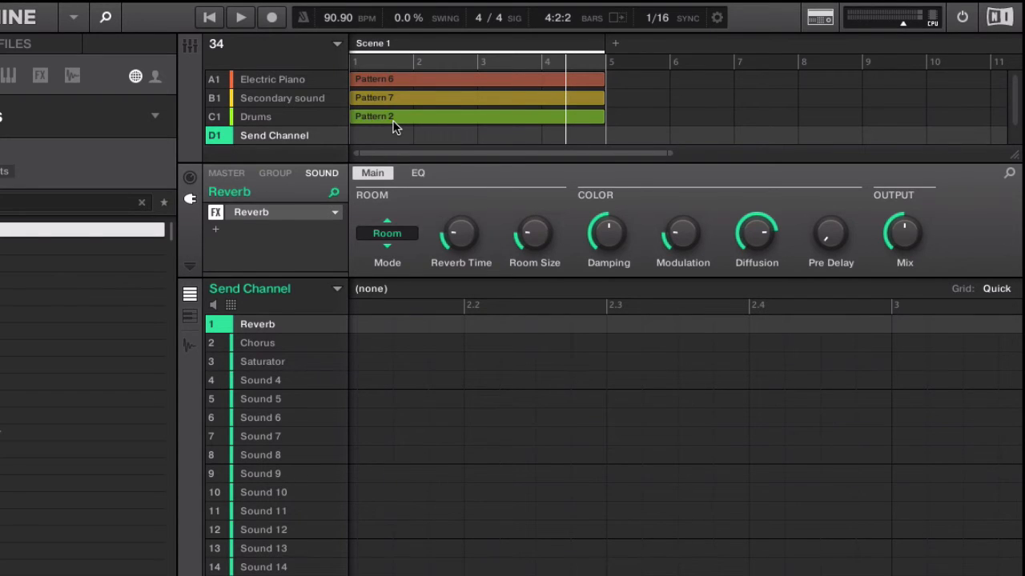
Step: Play back the scene, mute the Secondary sound group, and raise the system volume
{"action": "key", "text": "space"}
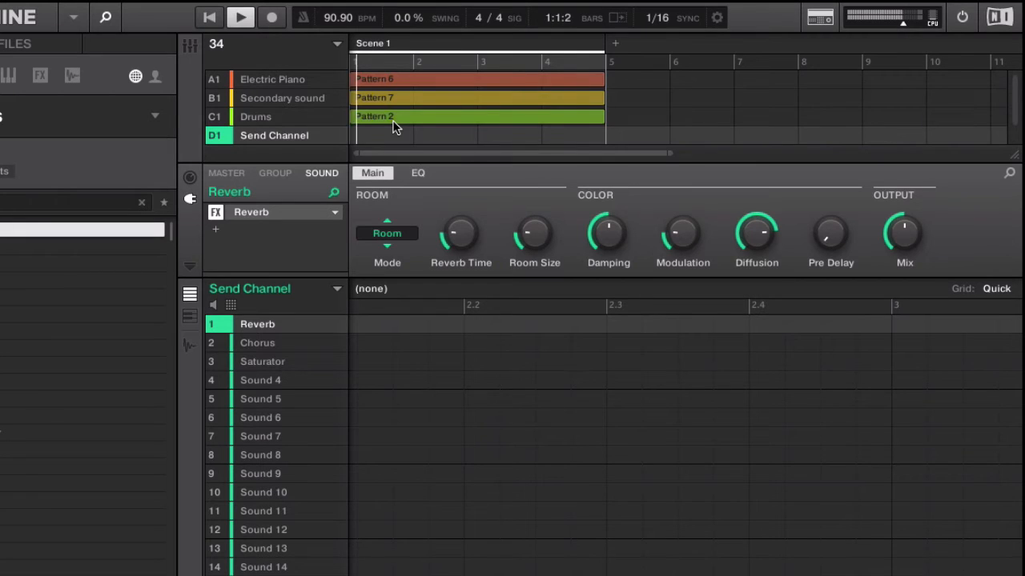
{"action": "left_click", "coordinate": [221, 97]}
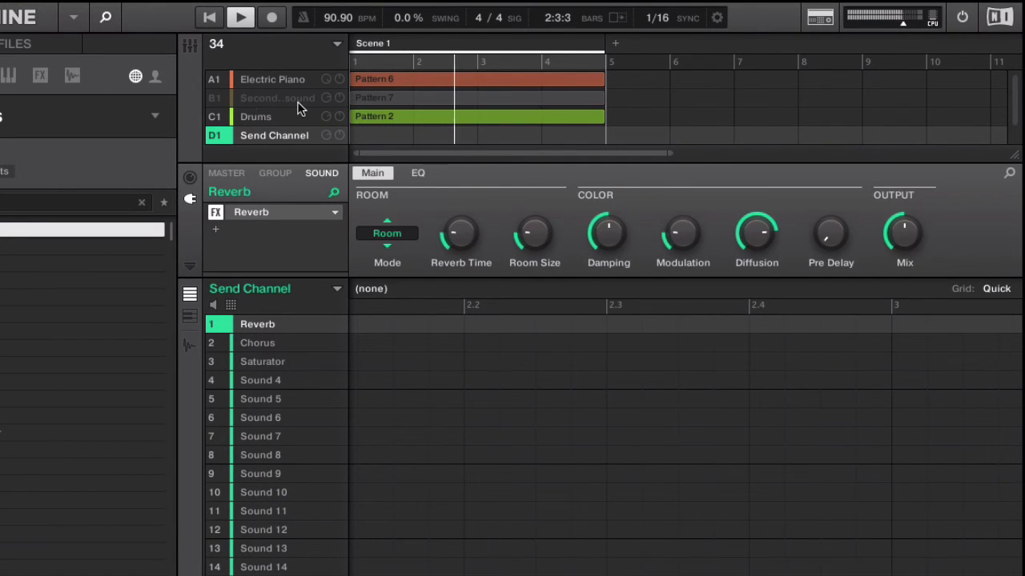
{"action": "key", "text": "XF86AudioRaiseVolume"}
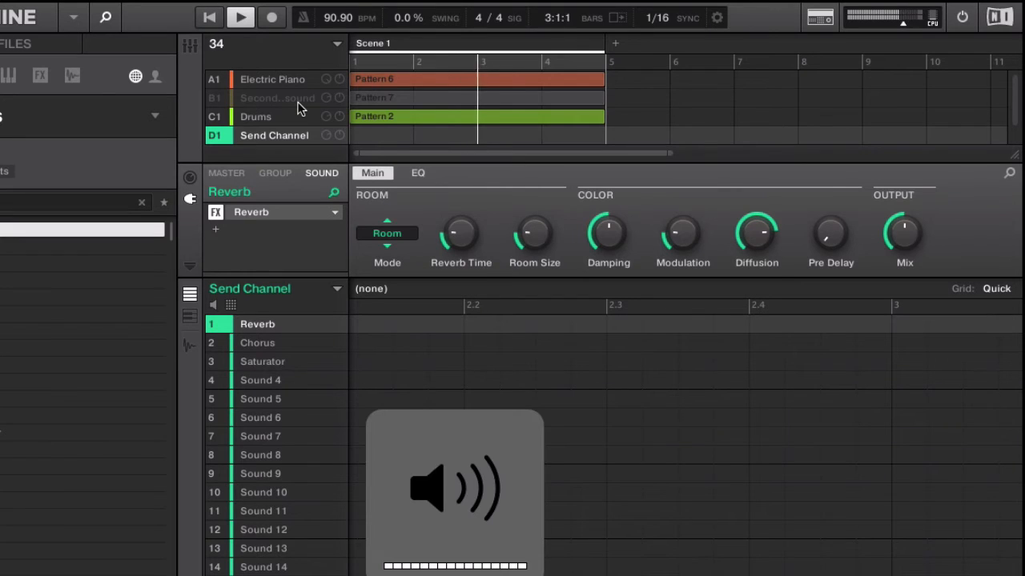
{"action": "left_click", "coordinate": [256, 117]}
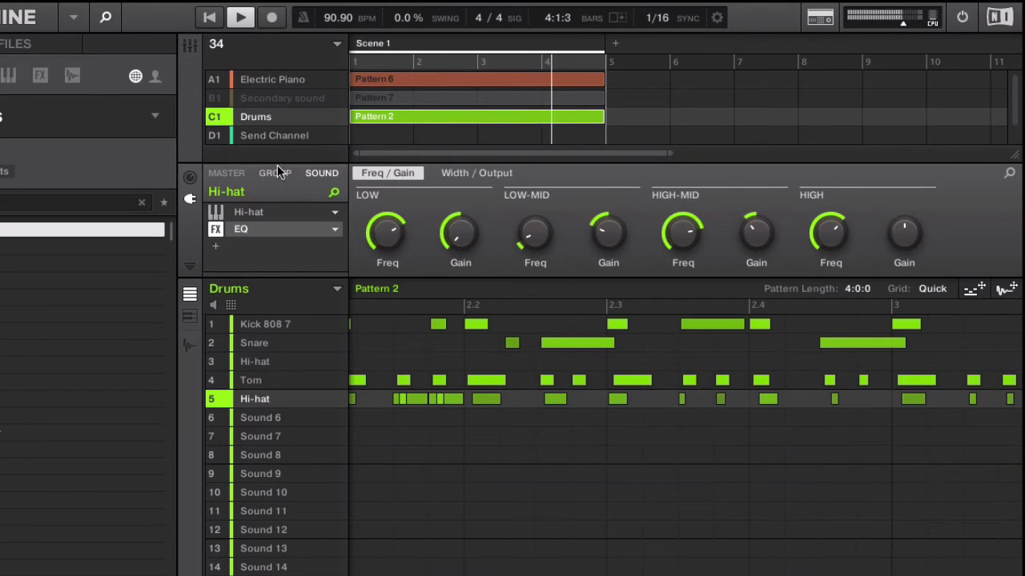
{"action": "left_click", "coordinate": [270, 136]}
{"action": "scroll", "coordinate": [271, 134], "scroll_direction": "down", "scroll_amount": 1}
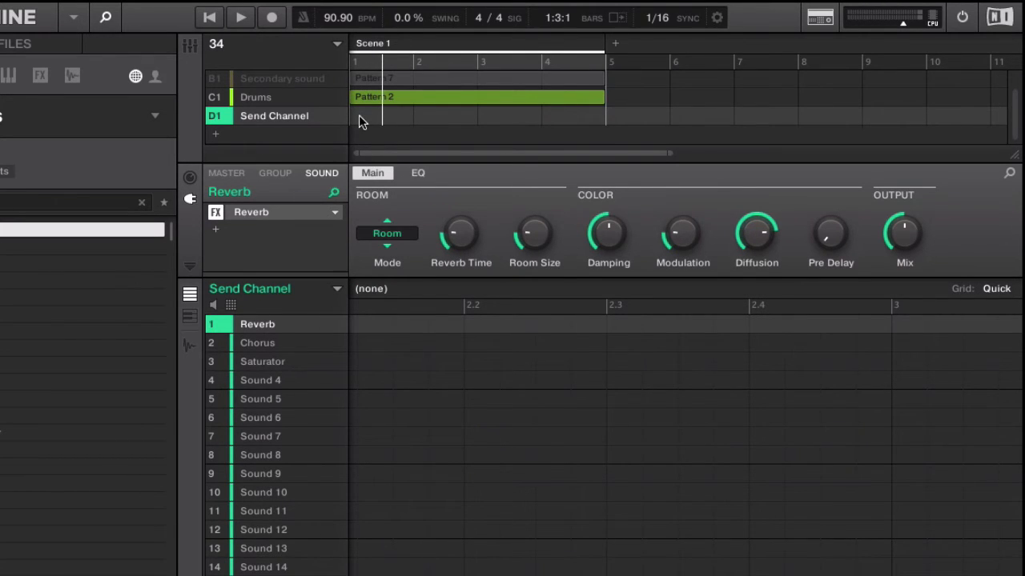
Step: Set the Drums group's Aux 1 output destination to D1:S1 - Send Channel: Reverb
{"action": "scroll", "coordinate": [359, 116], "scroll_direction": "up", "scroll_amount": 1}
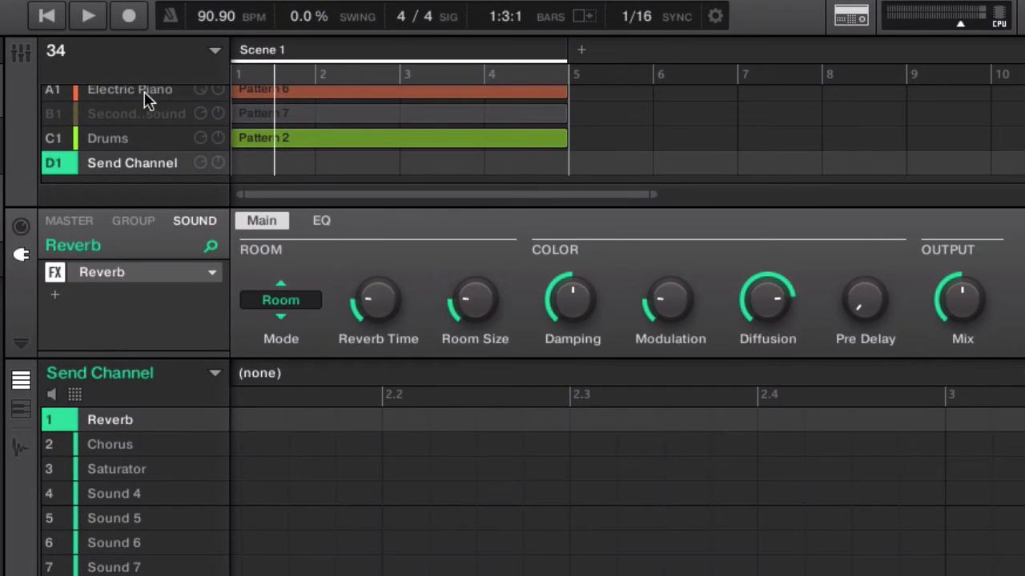
{"action": "left_click", "coordinate": [144, 96]}
{"action": "left_click", "coordinate": [147, 147]}
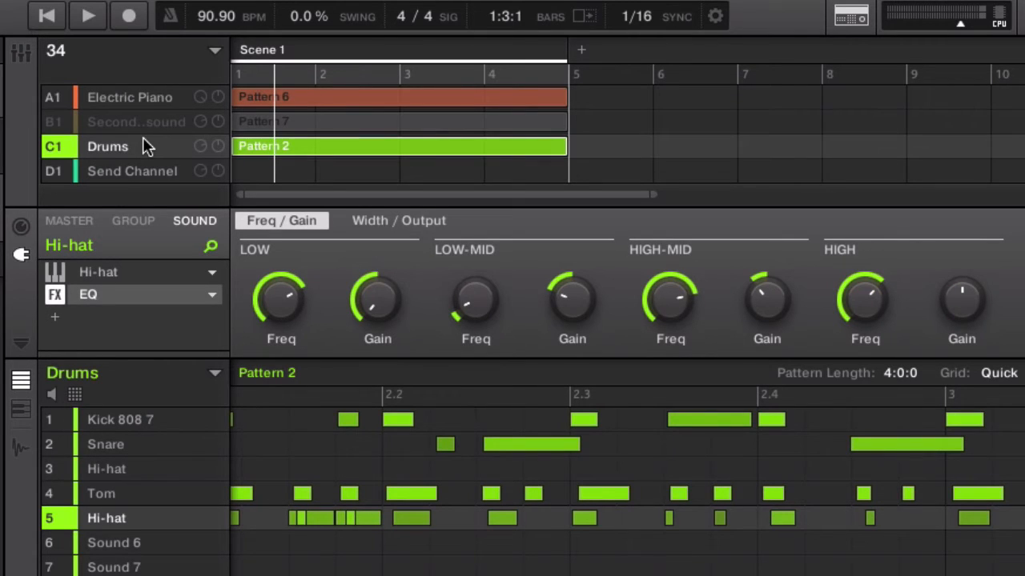
{"action": "left_click", "coordinate": [134, 224]}
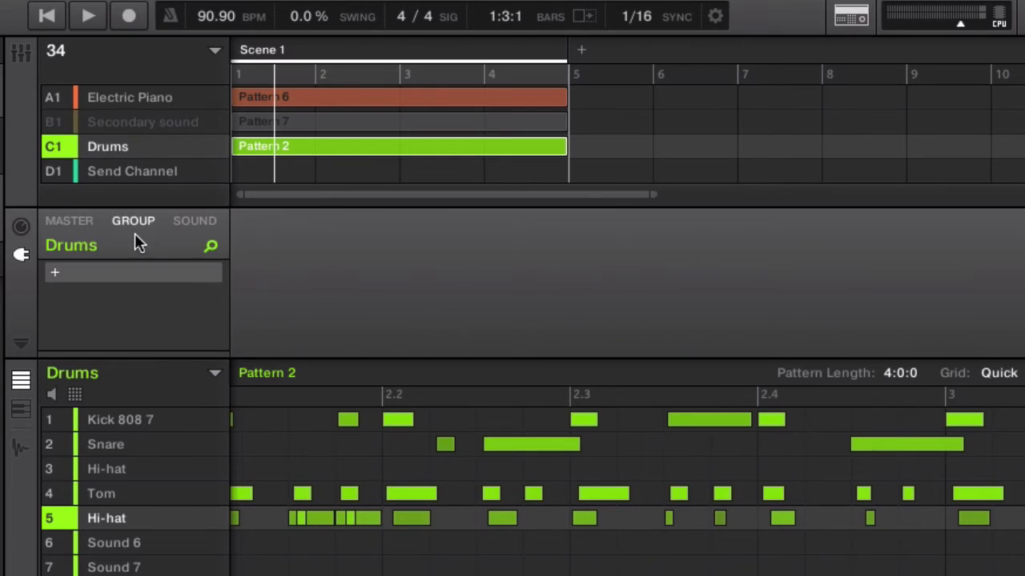
{"action": "left_click", "coordinate": [20, 229]}
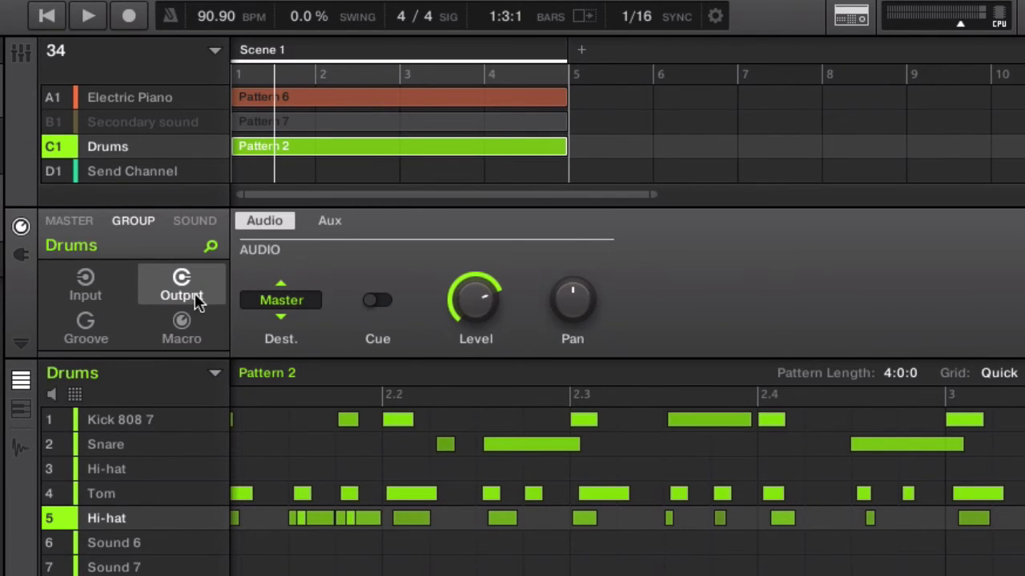
{"action": "left_click", "coordinate": [330, 225]}
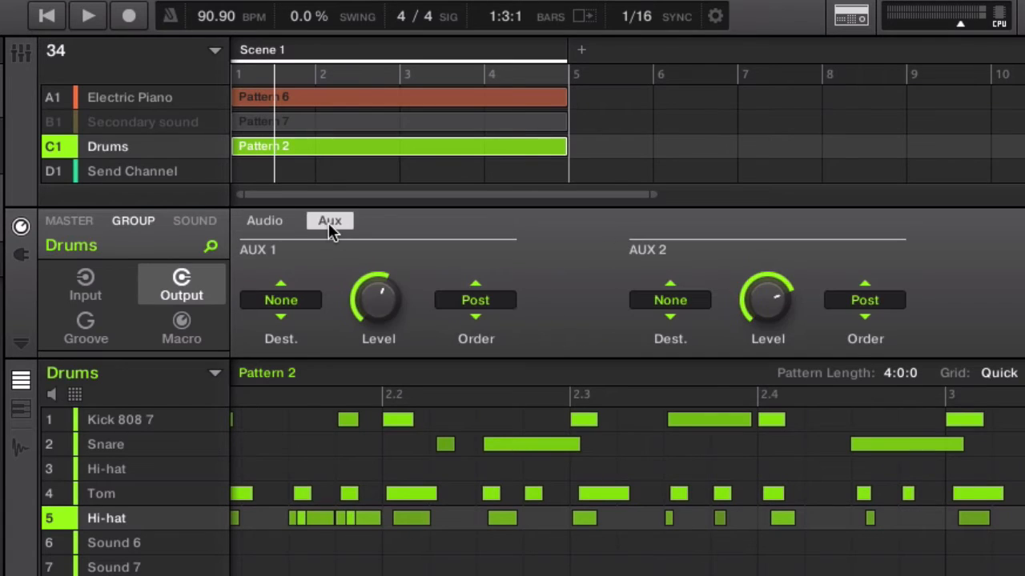
{"action": "left_click", "coordinate": [303, 304]}
{"action": "left_click", "coordinate": [345, 276]}
{"action": "left_click", "coordinate": [291, 308]}
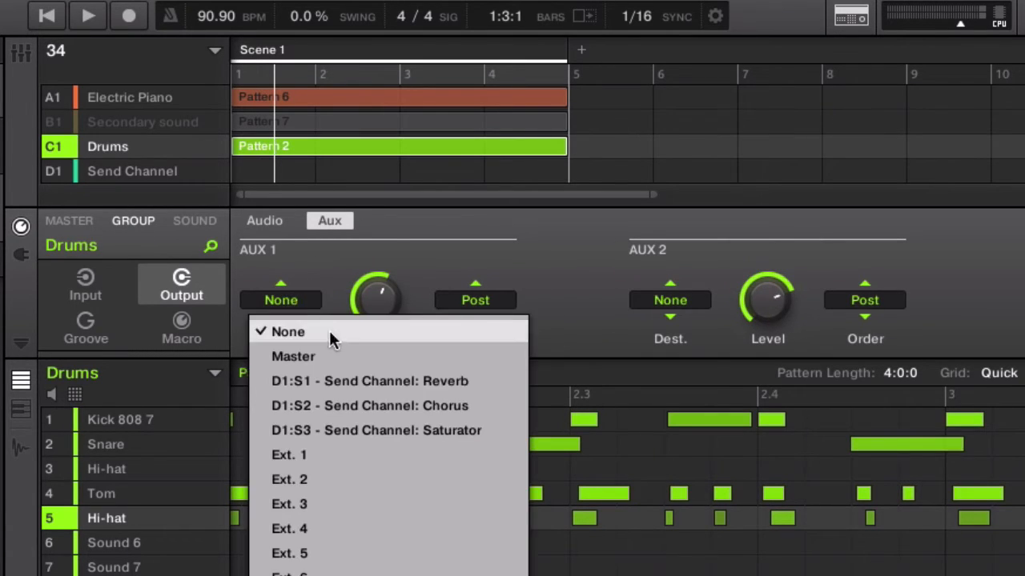
{"action": "left_click", "coordinate": [346, 377]}
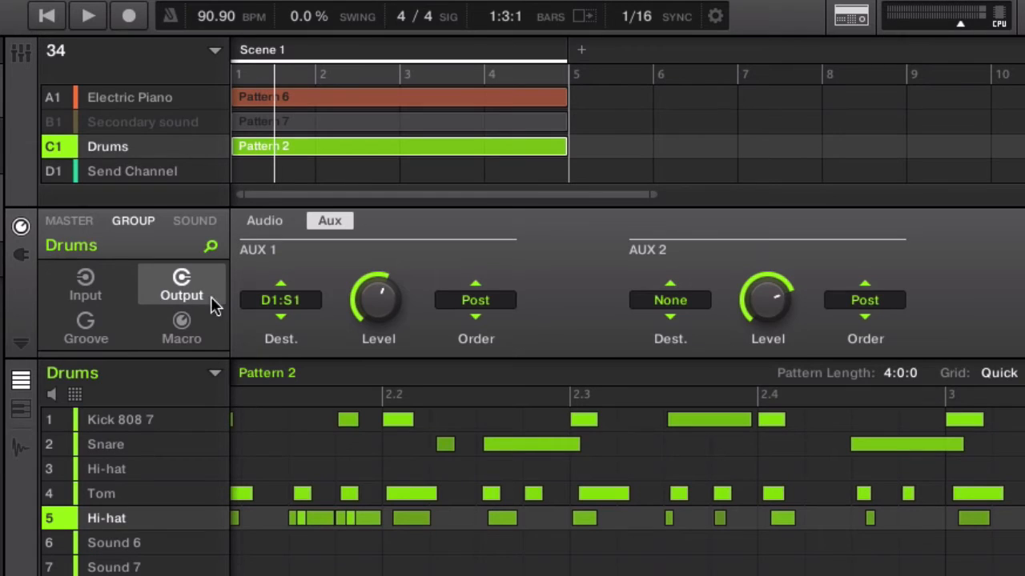
{"action": "left_click", "coordinate": [312, 306]}
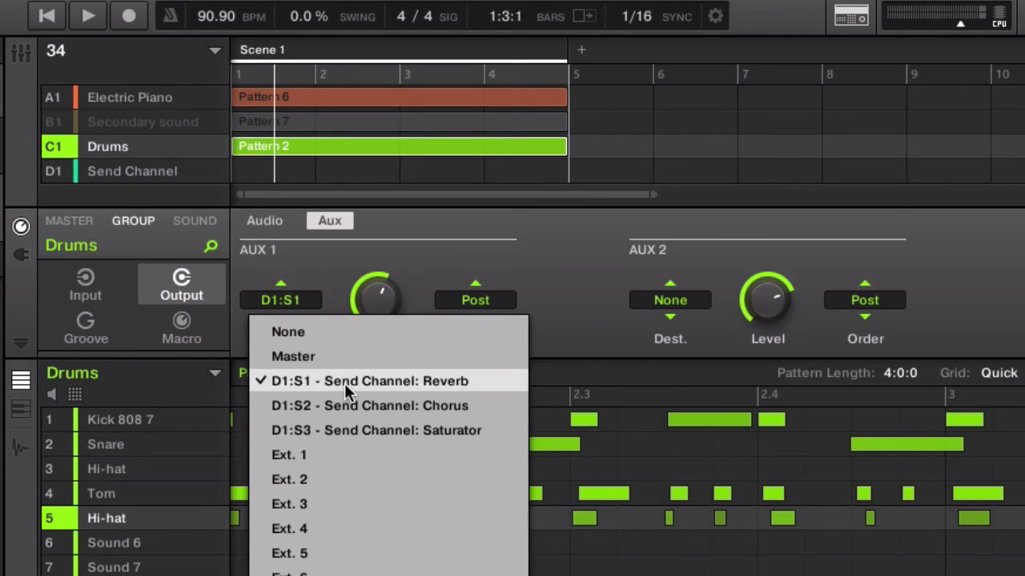
{"action": "left_click", "coordinate": [434, 274]}
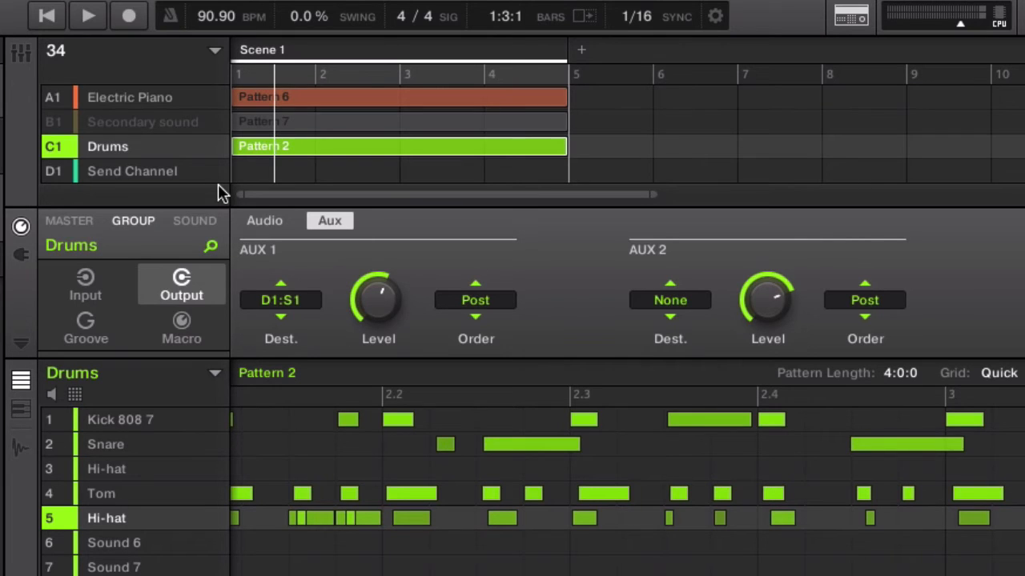
Step: Start playback and raise the Aux 1 send level of the Drums group
{"action": "key", "text": "space"}
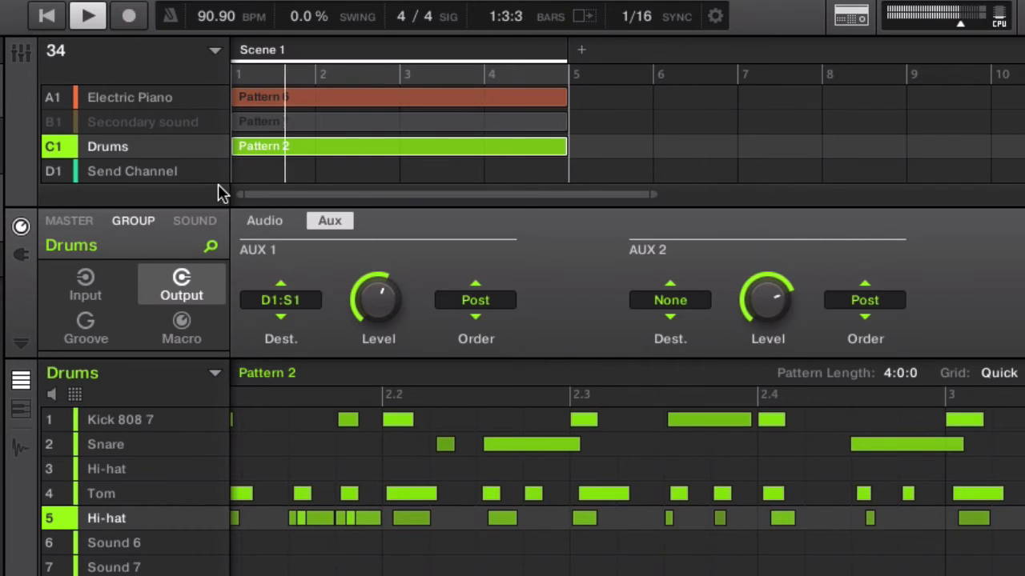
{"action": "mouse_move", "coordinate": [374, 301]}
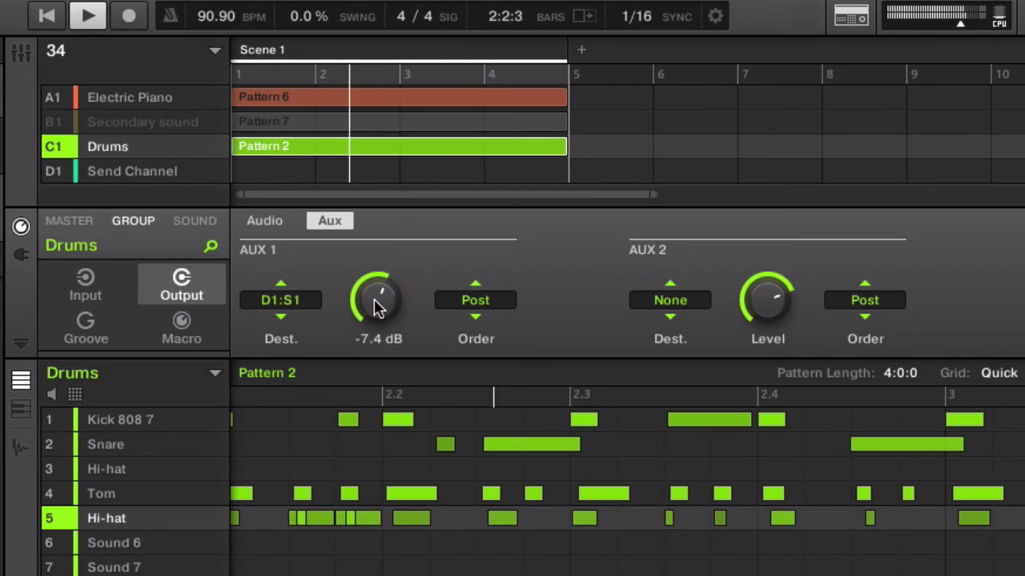
{"action": "left_click_drag", "start_coordinate": [374, 301], "coordinate": [349, 286]}
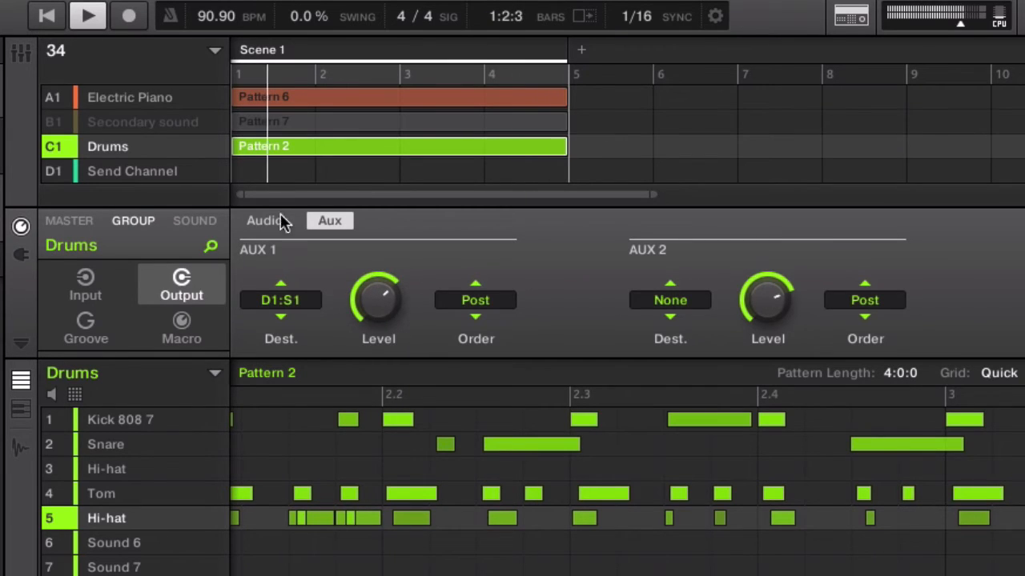
Step: On the Send Channel's Reverb, set Mix to maximum, raise Pre Delay, and reduce Room Size to 11% and Reverb Time to 0.8 s
{"action": "left_click", "coordinate": [209, 172]}
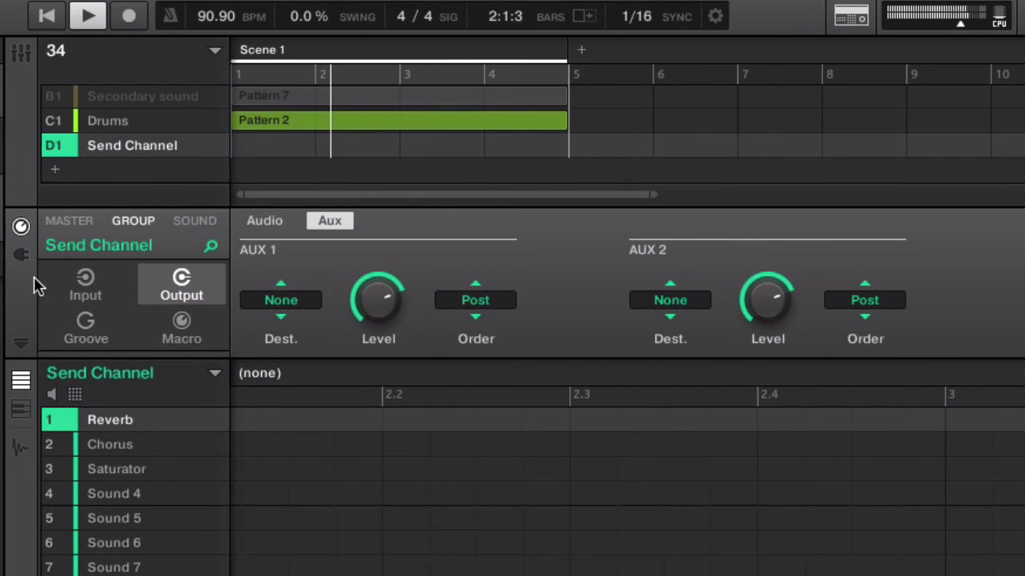
{"action": "left_click", "coordinate": [21, 255]}
{"action": "left_click", "coordinate": [175, 224]}
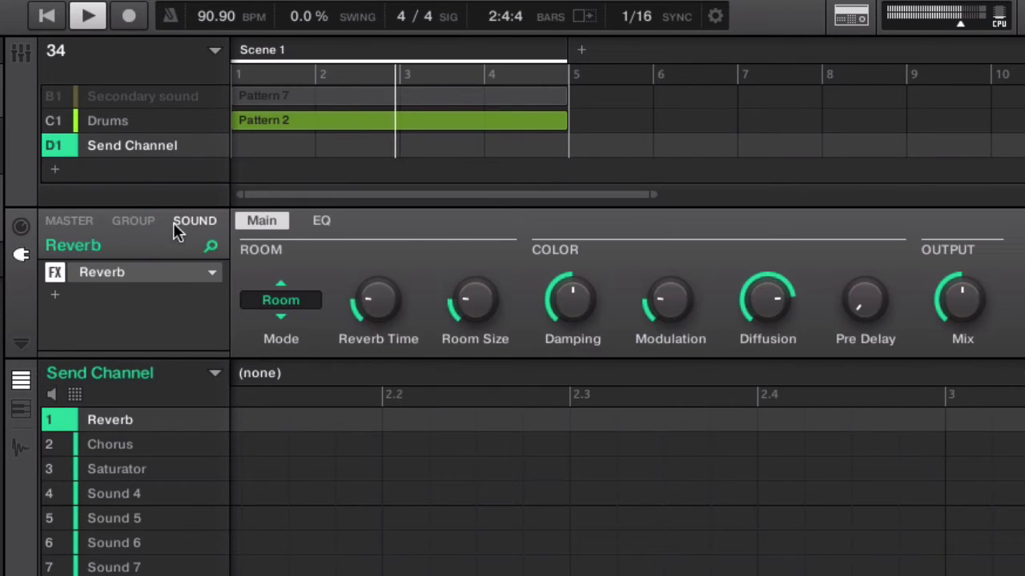
{"action": "mouse_move", "coordinate": [957, 294]}
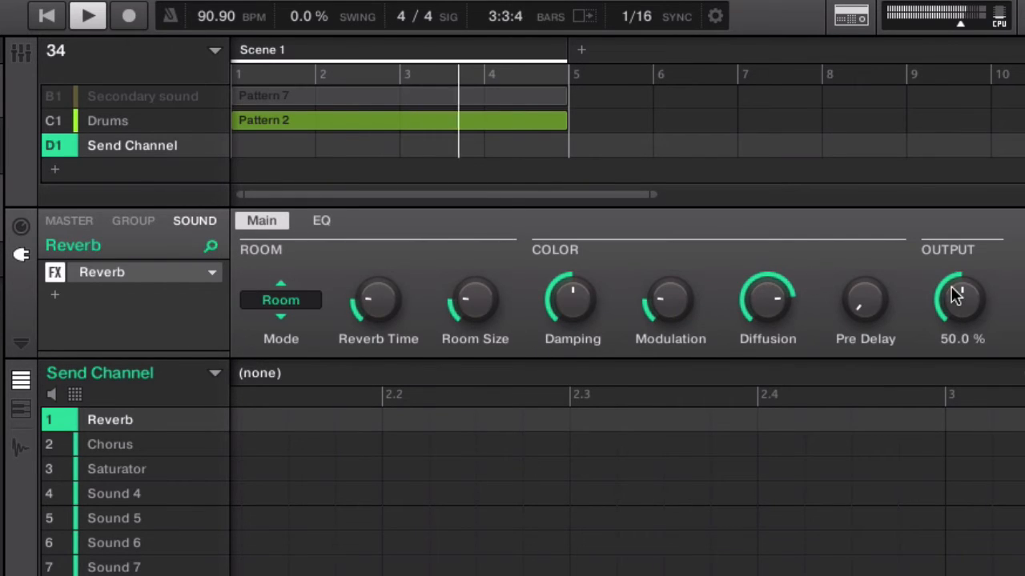
{"action": "scroll", "coordinate": [956, 295], "scroll_direction": "up", "scroll_amount": 8}
{"action": "left_click_drag", "start_coordinate": [865, 300], "coordinate": [864, 276]}
{"action": "left_click_drag", "start_coordinate": [483, 316], "coordinate": [482, 327]}
{"action": "left_click_drag", "start_coordinate": [377, 293], "coordinate": [379, 297]}
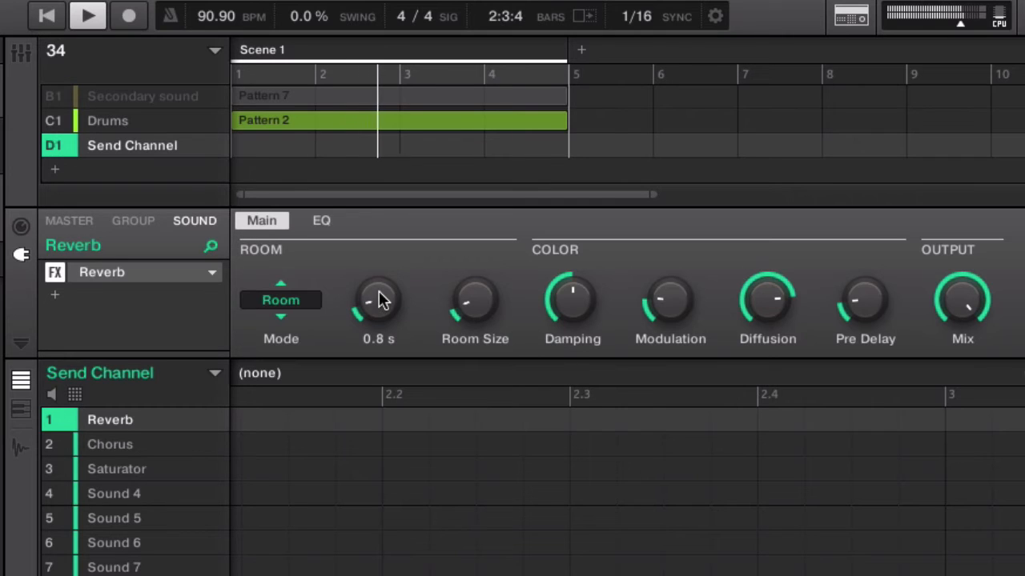
Step: Lower the Drums group's Aux 1 send level to slightly under -14.7 dB
{"action": "left_click", "coordinate": [159, 123]}
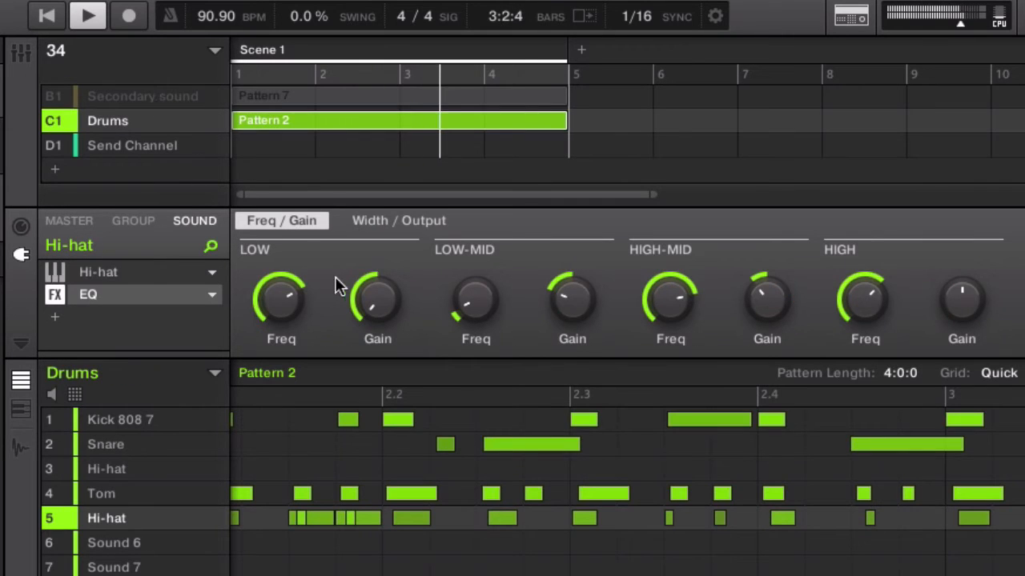
{"action": "left_click", "coordinate": [20, 228]}
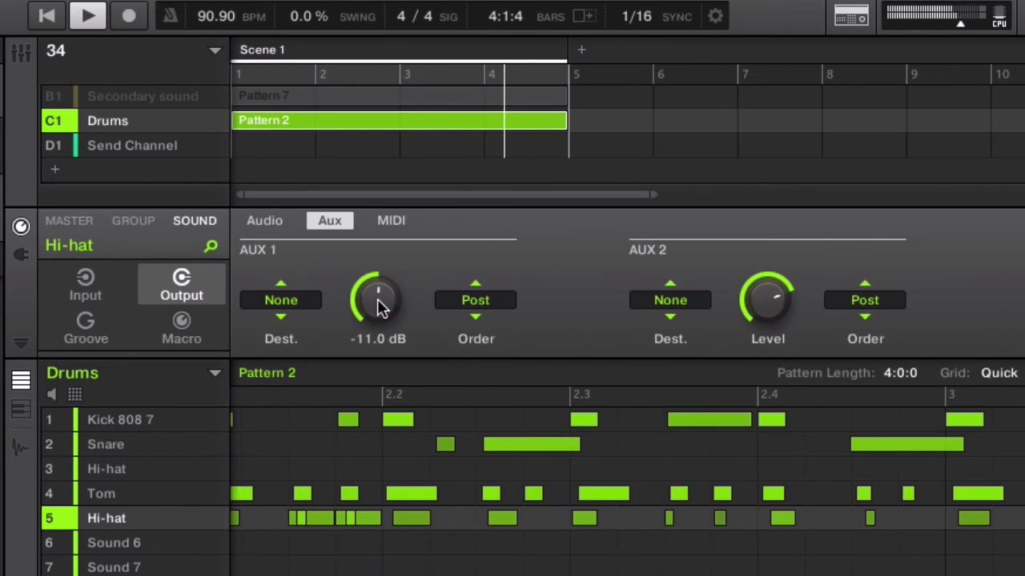
{"action": "left_click", "coordinate": [141, 225]}
{"action": "left_click_drag", "start_coordinate": [378, 299], "coordinate": [377, 329]}
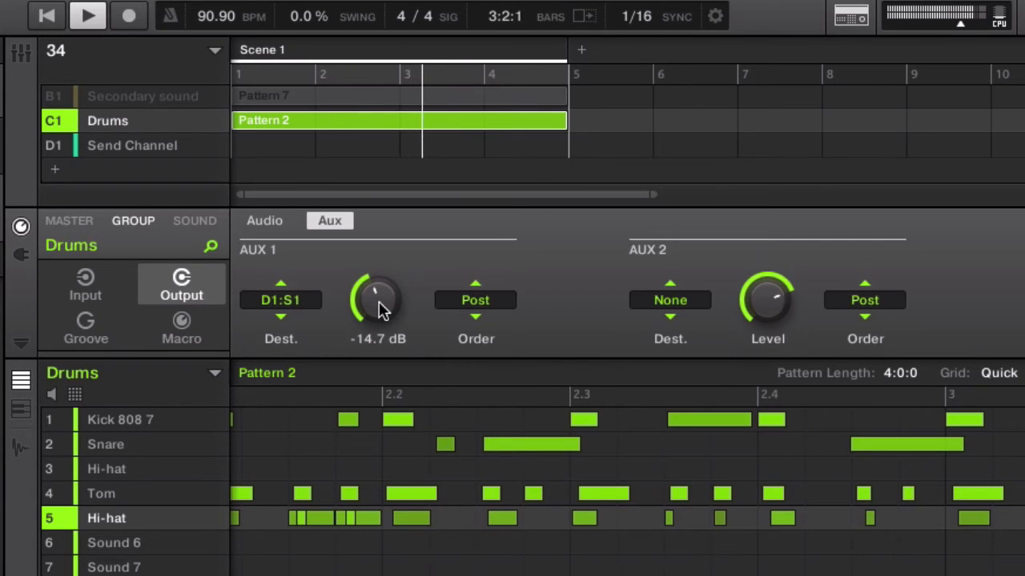
{"action": "scroll", "coordinate": [149, 142], "scroll_direction": "up", "scroll_amount": 1}
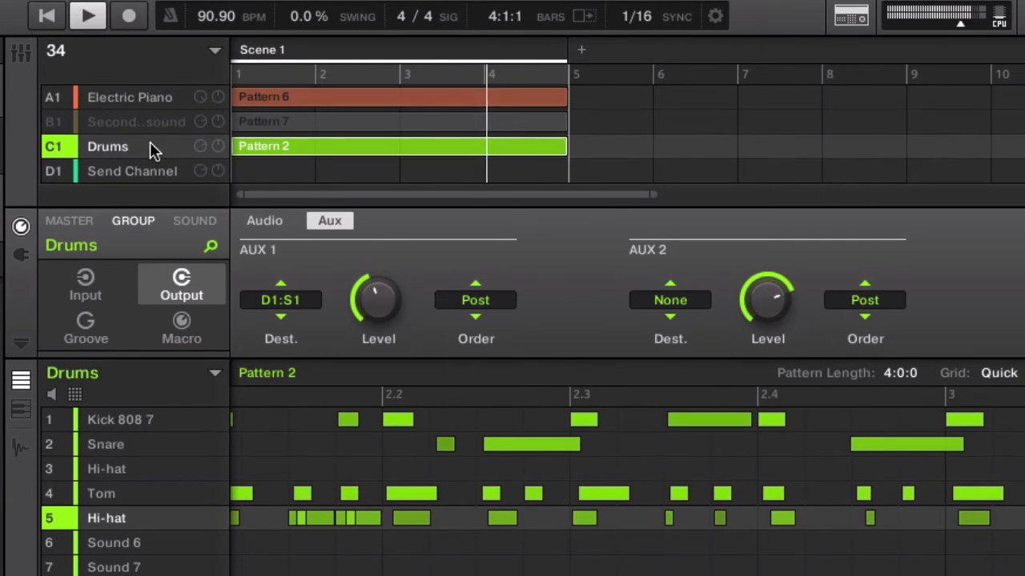
{"action": "mouse_move", "coordinate": [379, 302]}
{"action": "left_mouse_down"}
{"action": "mouse_move", "coordinate": [379, 313]}
{"action": "mouse_move", "coordinate": [381, 296]}
{"action": "left_mouse_up"}
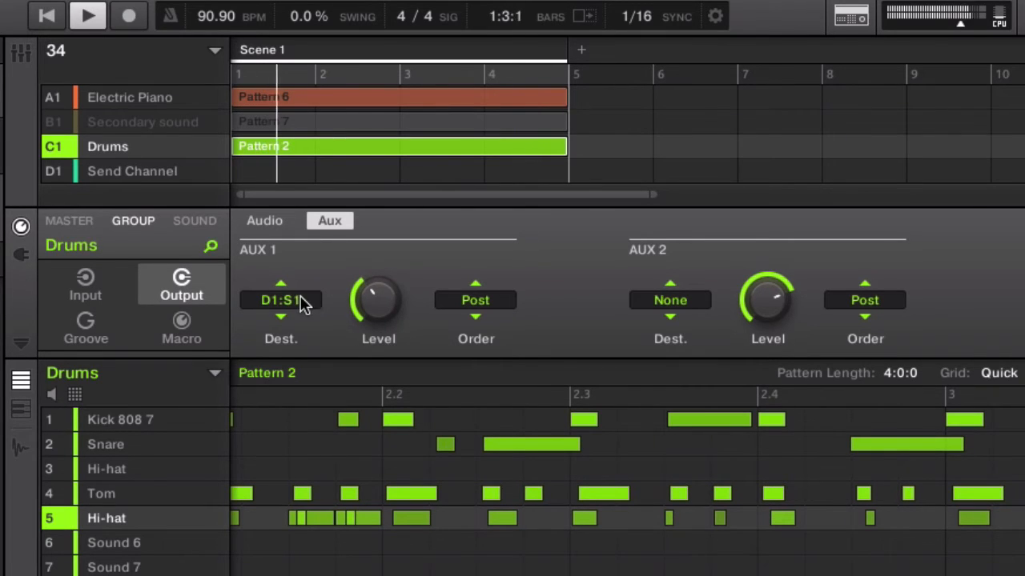
Step: Compare the drums without and with reverb by switching Aux 1 to None and back to Send Channel: Reverb, and trim the send level slightly
{"action": "left_click", "coordinate": [304, 300]}
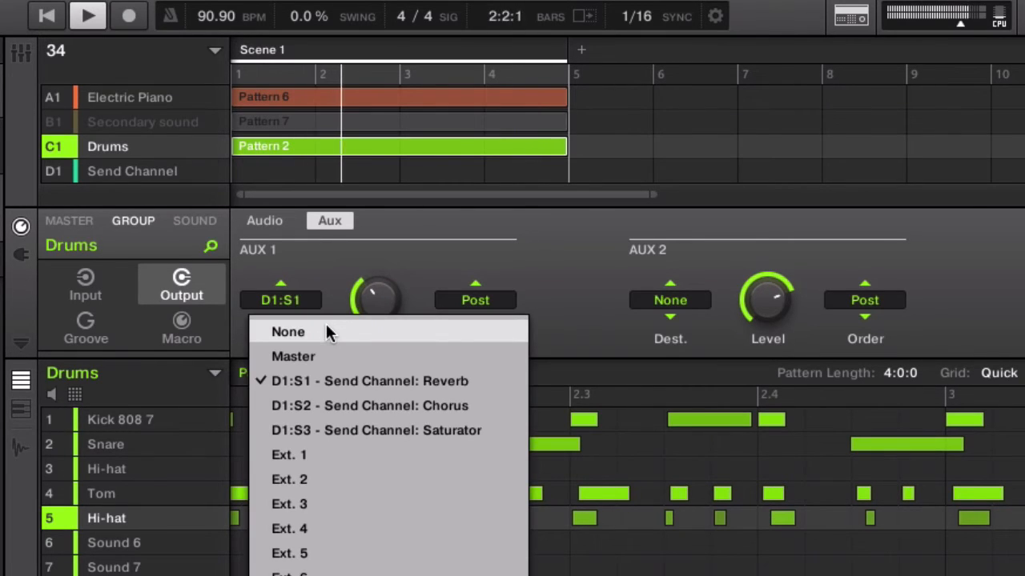
{"action": "left_click", "coordinate": [325, 331]}
{"action": "left_click", "coordinate": [295, 300]}
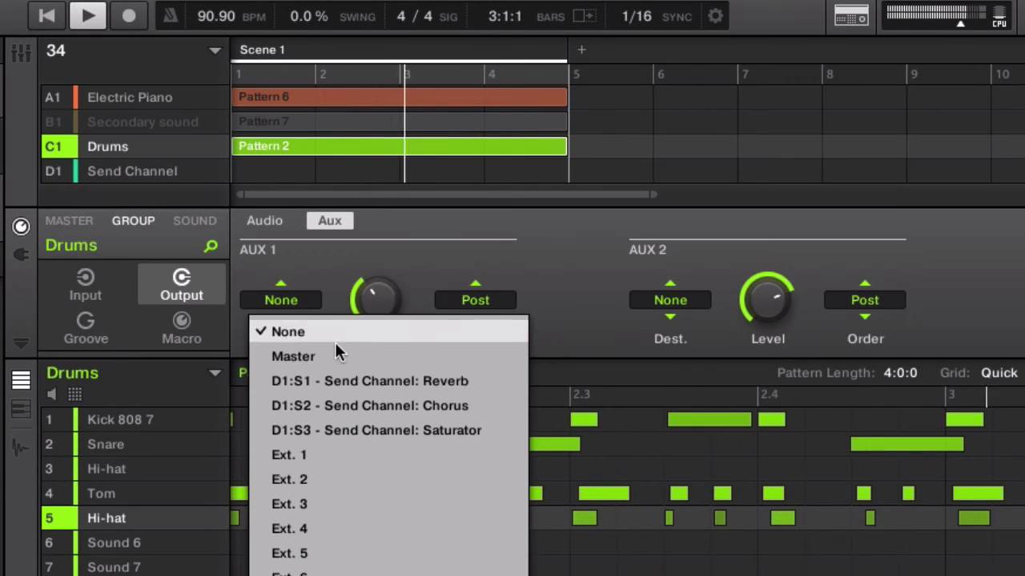
{"action": "left_click", "coordinate": [346, 376]}
{"action": "left_click_drag", "start_coordinate": [380, 299], "coordinate": [379, 309]}
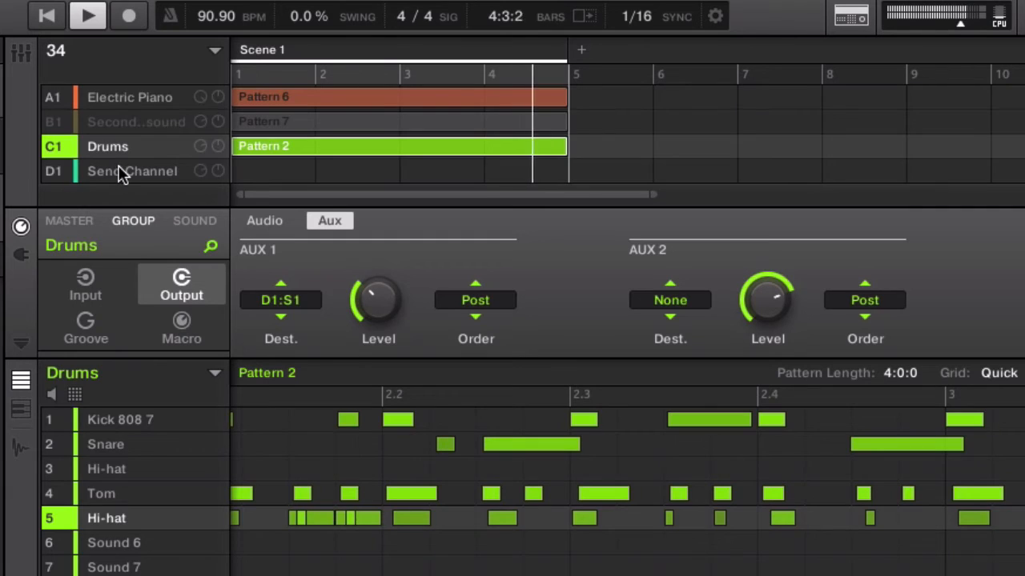
Step: Set the Send Channel Reverb's Damping to 79%, raise its Diffusion, and try its Low Shelf and High Cut EQ controls
{"action": "left_click", "coordinate": [91, 170]}
{"action": "left_click", "coordinate": [21, 255]}
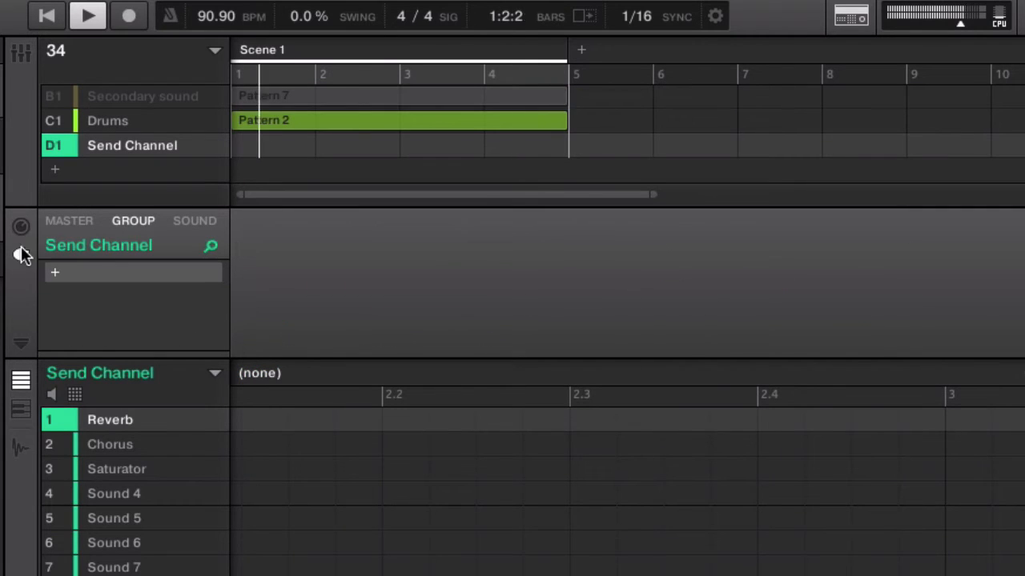
{"action": "left_click", "coordinate": [180, 216]}
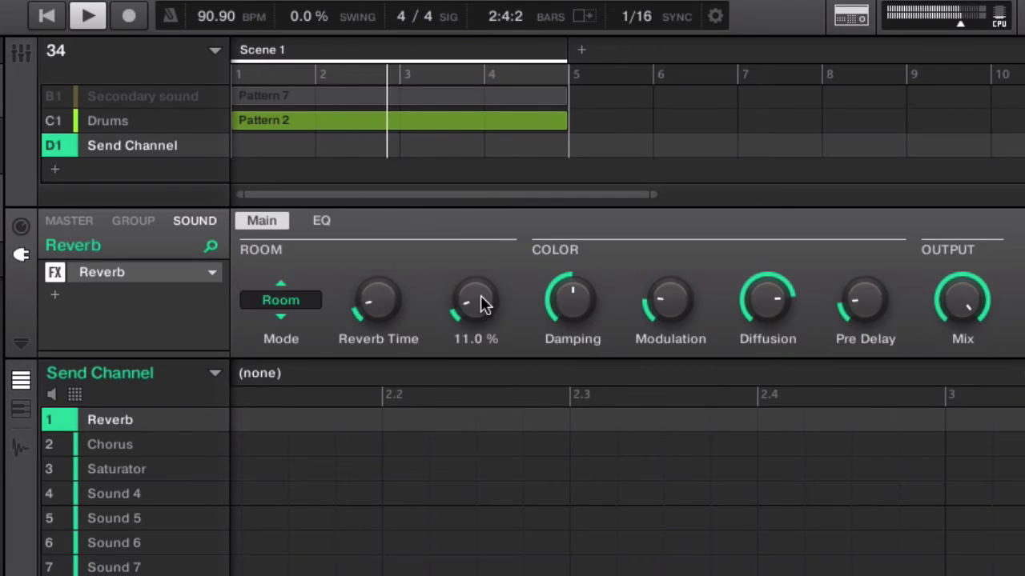
{"action": "left_click_drag", "start_coordinate": [573, 303], "coordinate": [573, 280]}
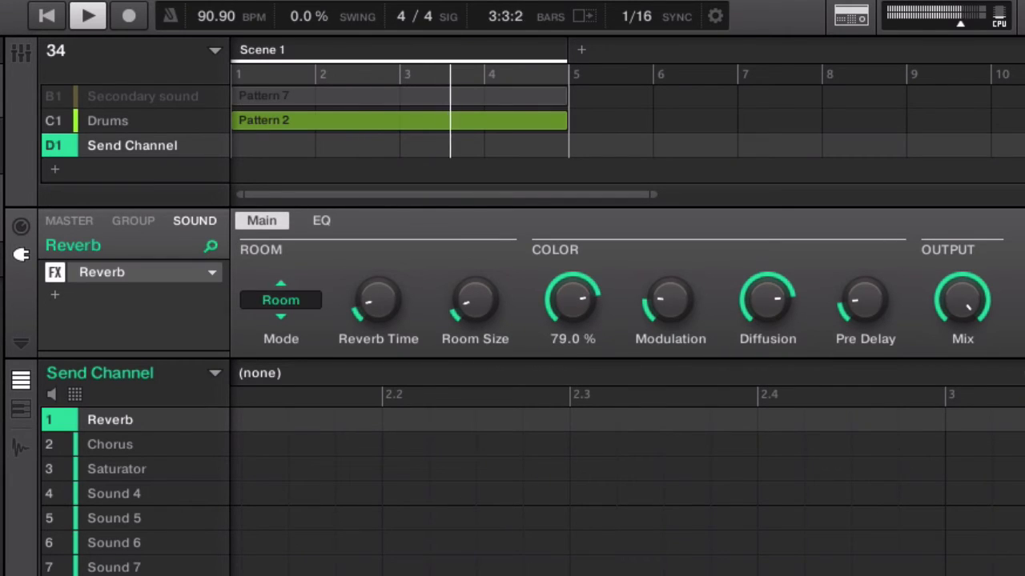
{"action": "left_click_drag", "start_coordinate": [789, 321], "coordinate": [861, 309]}
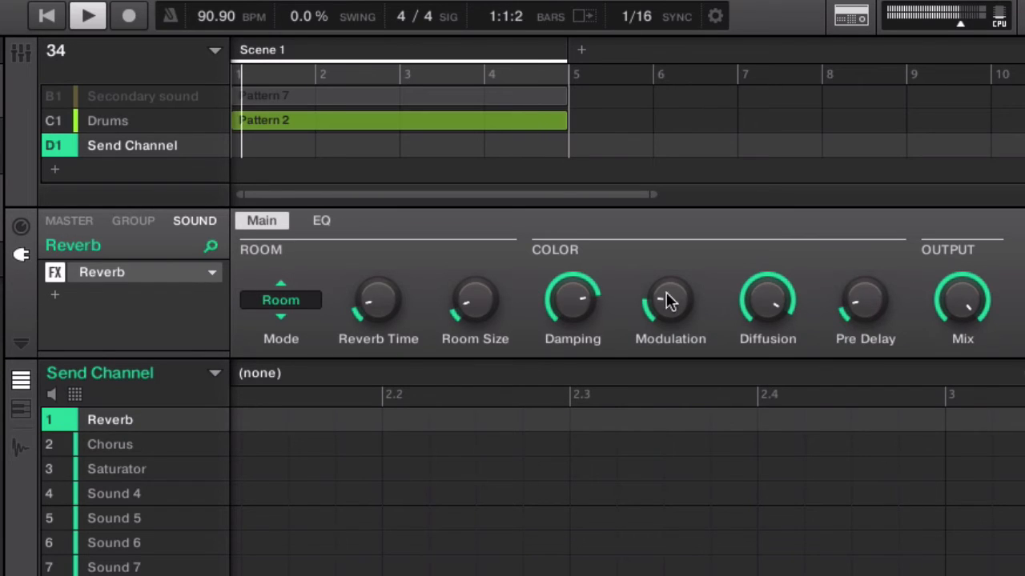
{"action": "left_click", "coordinate": [321, 221]}
{"action": "left_click_drag", "start_coordinate": [307, 302], "coordinate": [354, 328]}
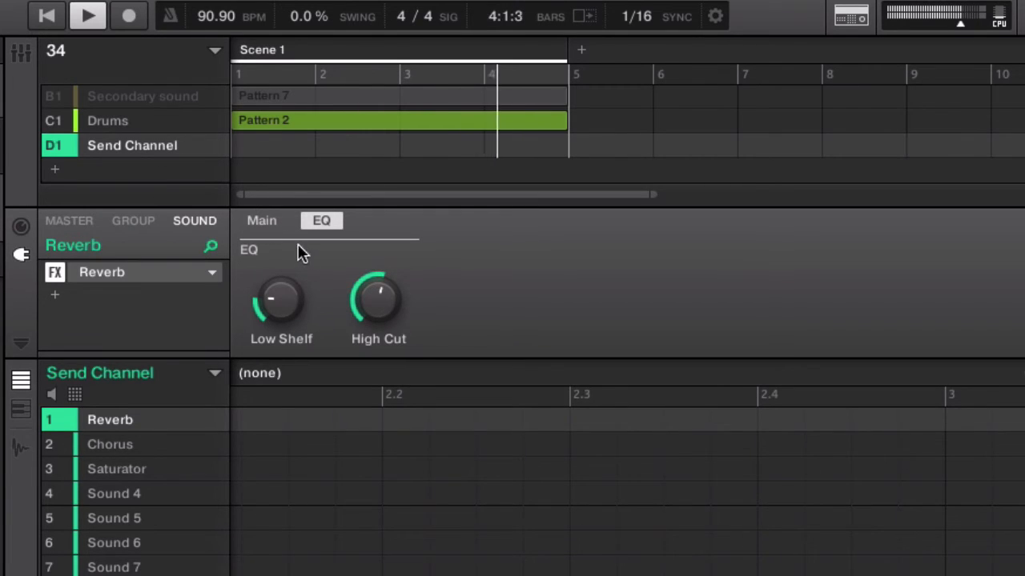
Step: Unmute the Electric Piano group and send its Aux 1 output to D1:S1 - Send Channel: Reverb at slightly under -21.7 dB
{"action": "scroll", "coordinate": [90, 112], "scroll_direction": "up", "scroll_amount": 1}
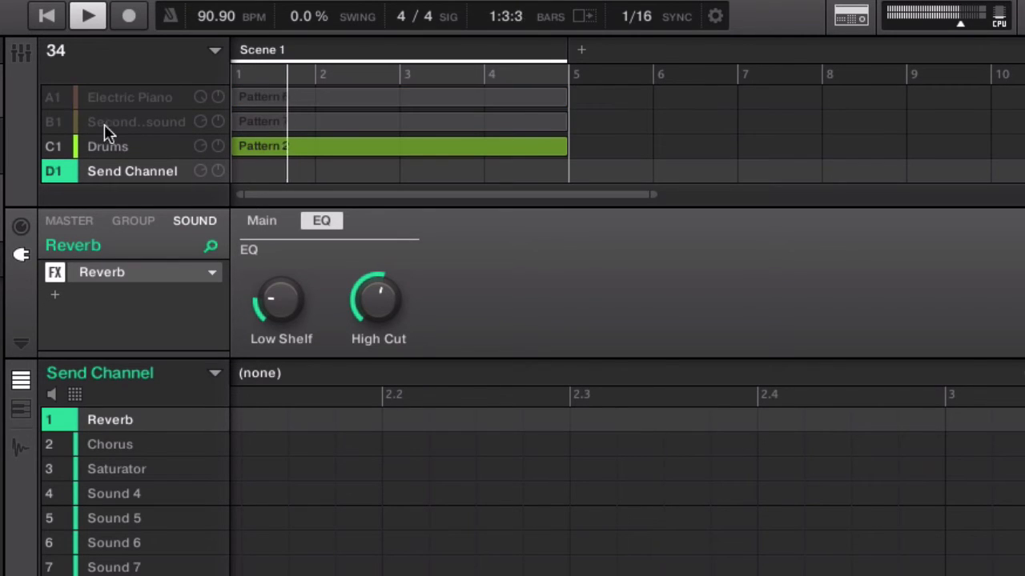
{"action": "left_click", "coordinate": [106, 98]}
{"action": "left_click", "coordinate": [132, 220]}
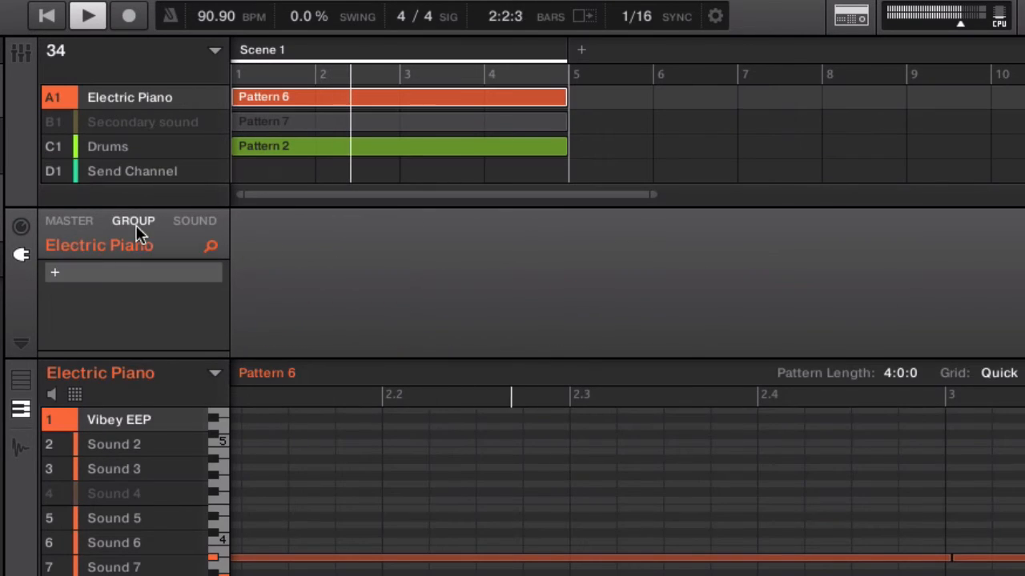
{"action": "left_click", "coordinate": [22, 227]}
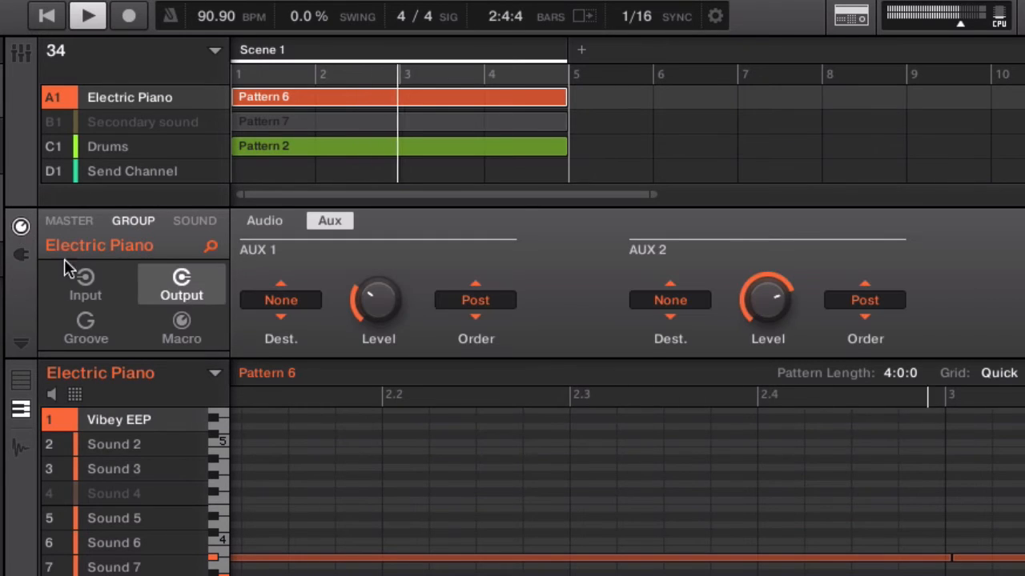
{"action": "left_click", "coordinate": [270, 300]}
{"action": "left_click", "coordinate": [348, 383]}
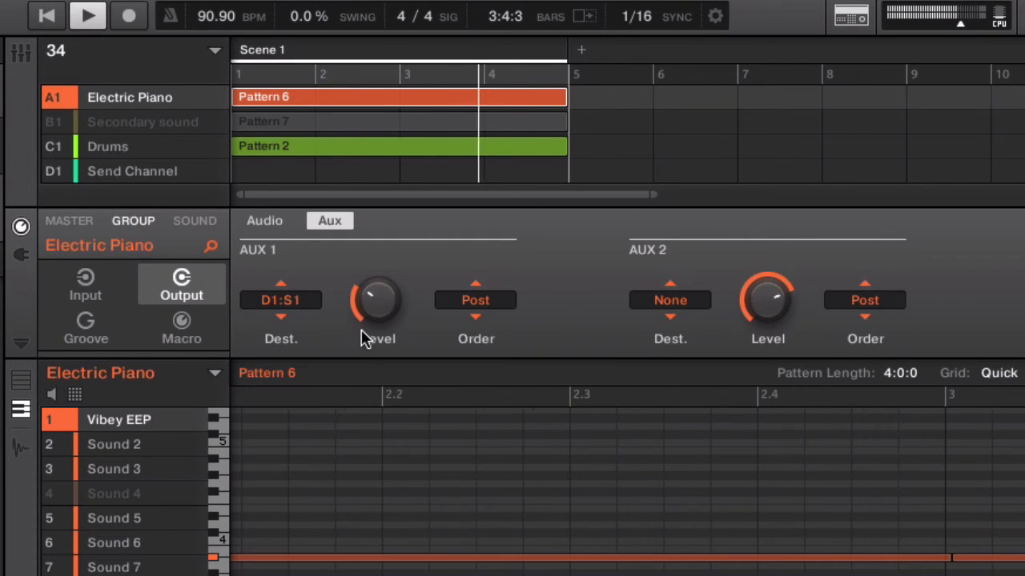
{"action": "mouse_move", "coordinate": [372, 300]}
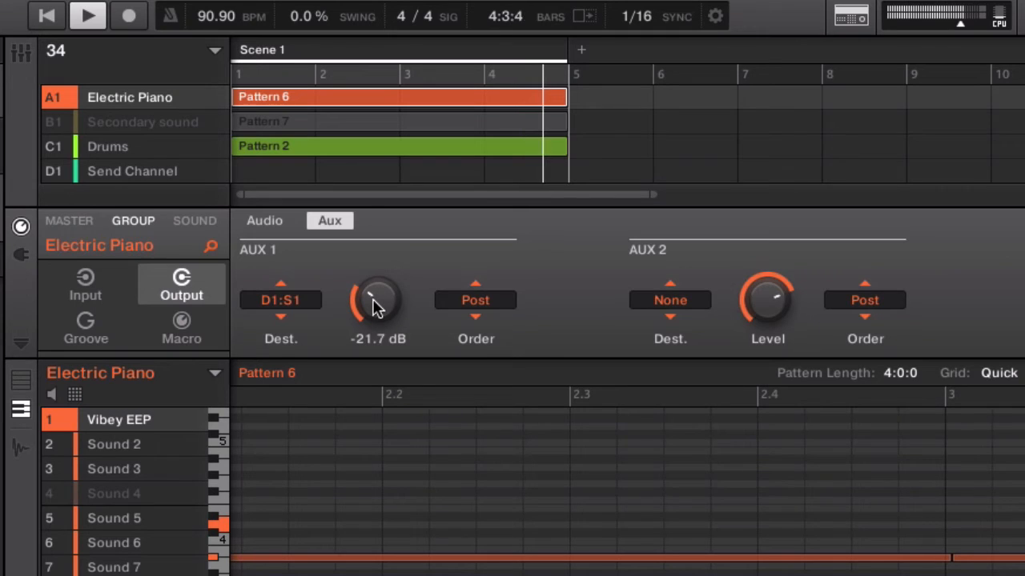
{"action": "left_click_drag", "start_coordinate": [373, 300], "coordinate": [372, 308]}
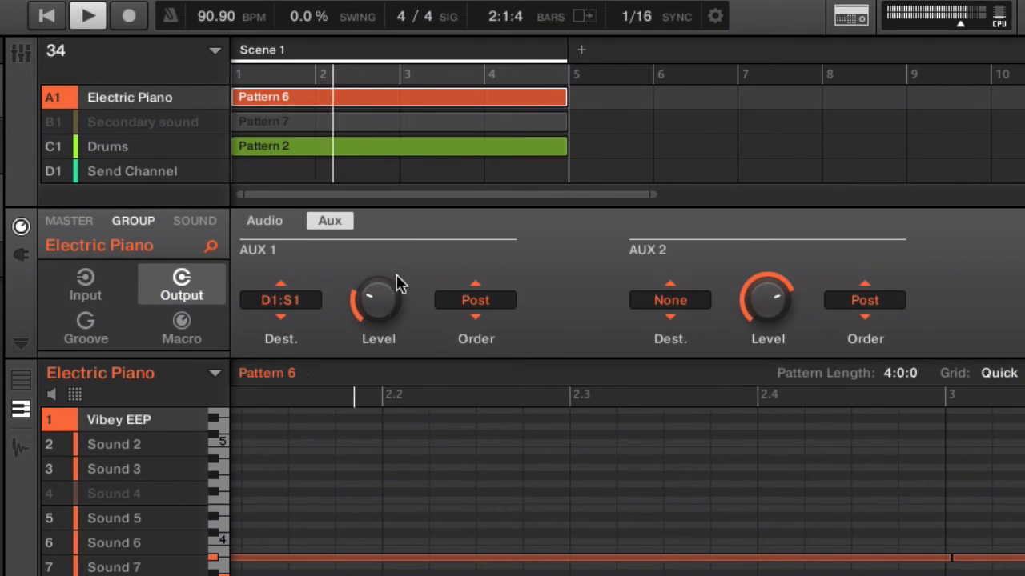
Step: Review the destinations available for the Drums group's Aux 1 output, keeping D1:S1 - Send Channel: Reverb
{"action": "left_click", "coordinate": [133, 149]}
{"action": "left_click", "coordinate": [152, 421]}
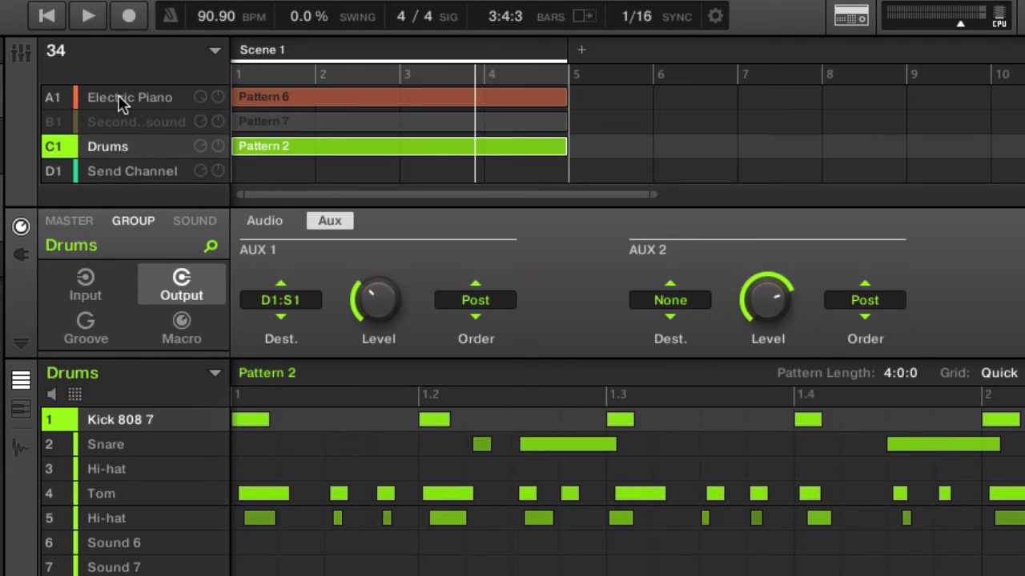
{"action": "left_click", "coordinate": [307, 296]}
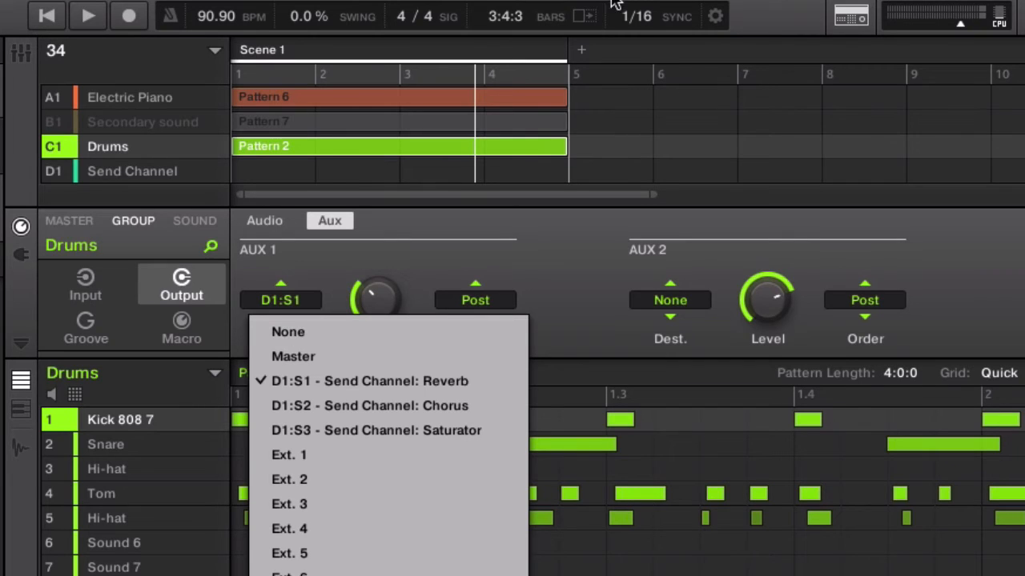
{"action": "mouse_move", "coordinate": [646, 2]}
{"action": "left_click", "coordinate": [765, 7]}
{"action": "left_click", "coordinate": [587, 242]}
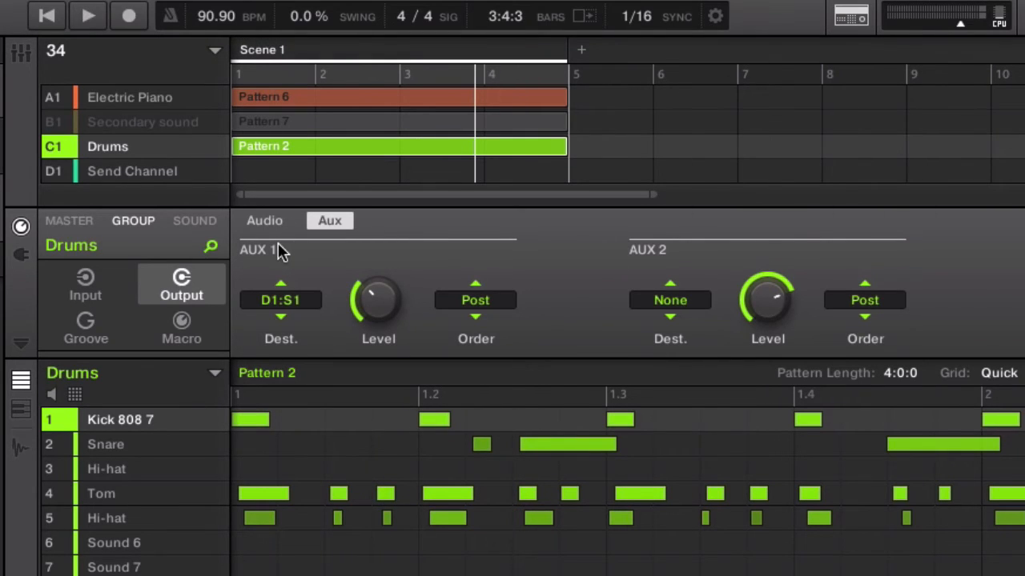
{"action": "left_click", "coordinate": [298, 301]}
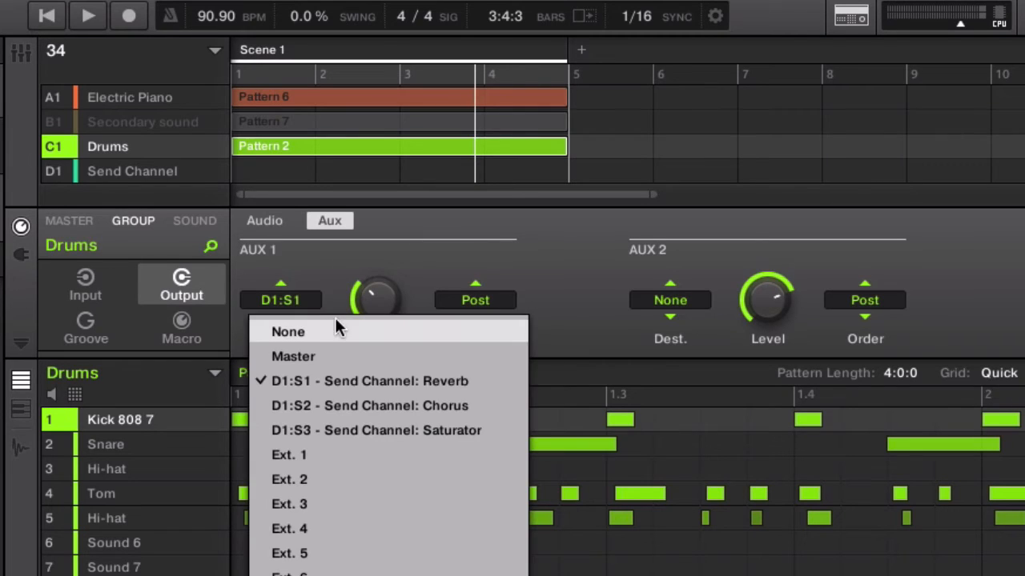
{"action": "left_click", "coordinate": [346, 253]}
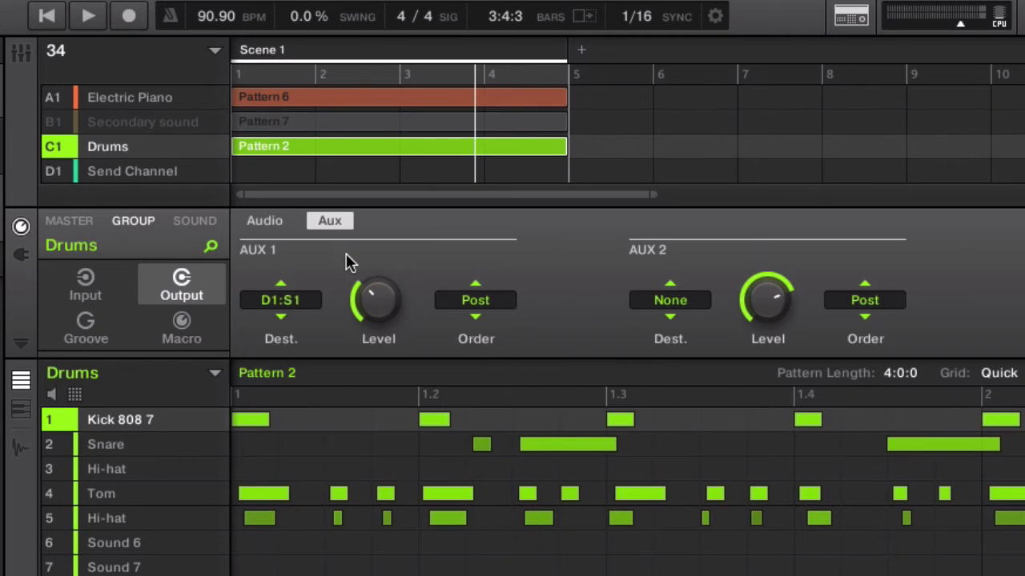
Step: Examine the Main parameters and output mix of the Reverb effect on the Send Channel's first sound
{"action": "left_click", "coordinate": [134, 170]}
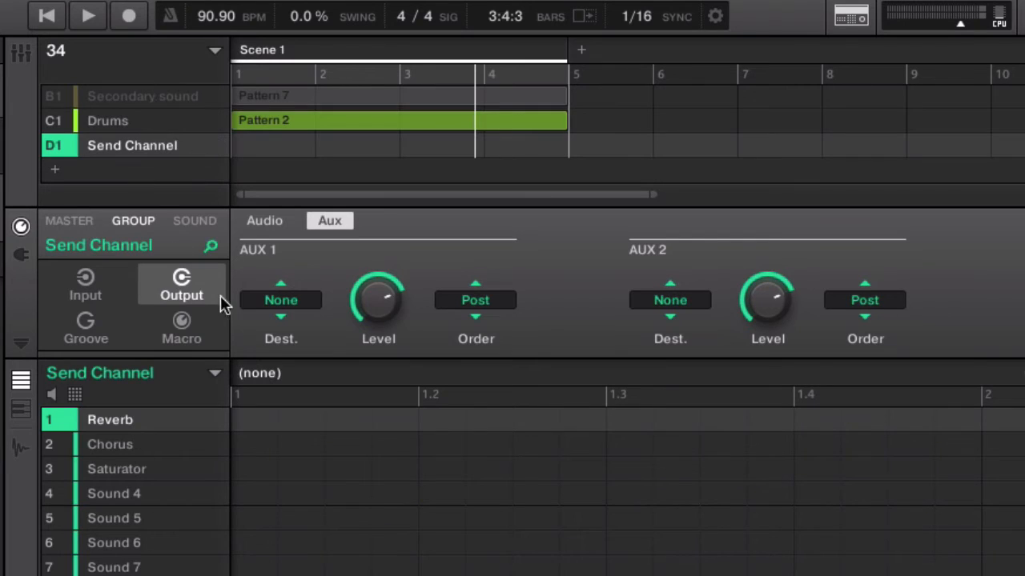
{"action": "left_click", "coordinate": [21, 259]}
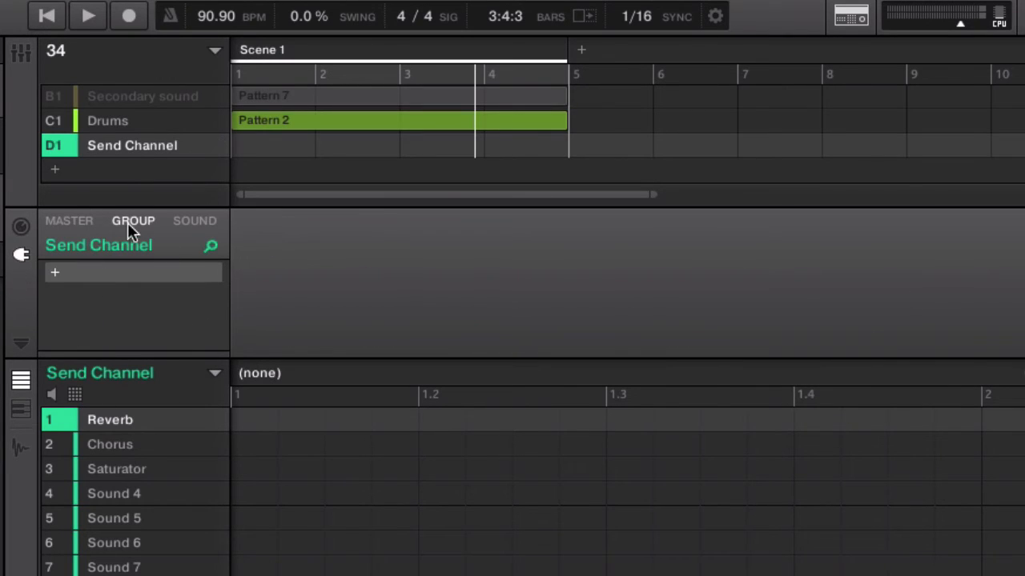
{"action": "left_click", "coordinate": [21, 226]}
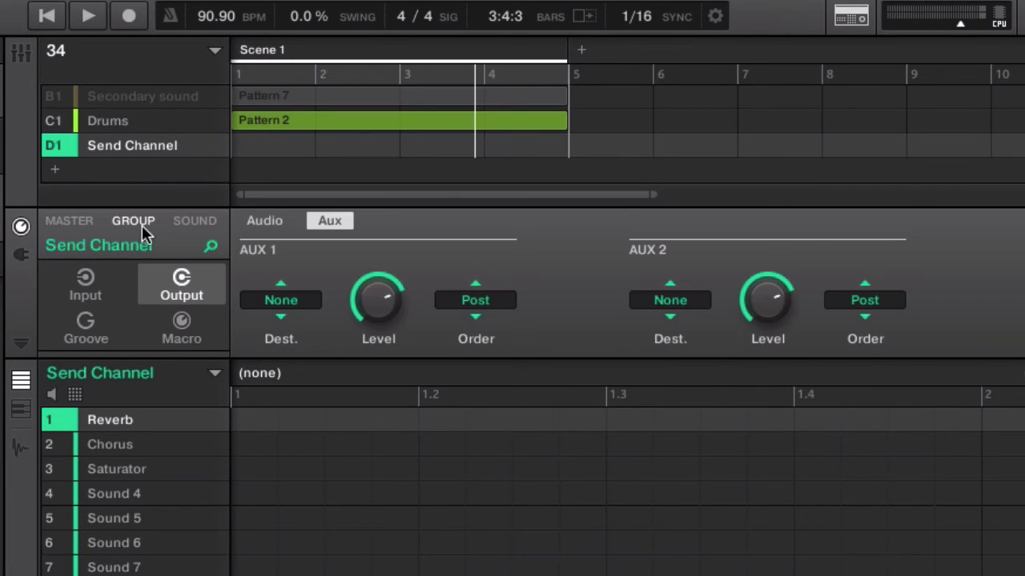
{"action": "left_click", "coordinate": [193, 224]}
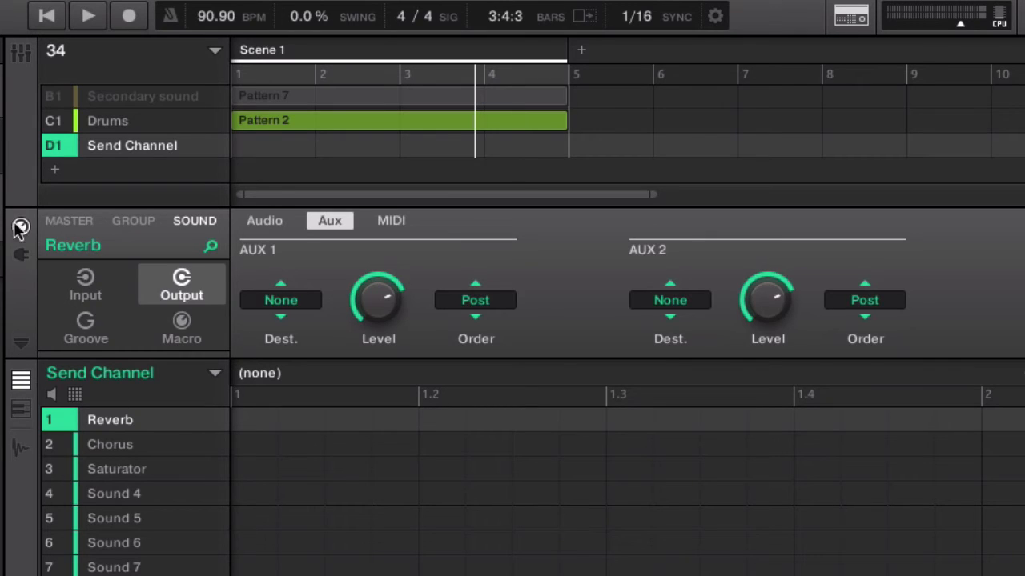
{"action": "left_click", "coordinate": [22, 257]}
{"action": "left_click", "coordinate": [258, 224]}
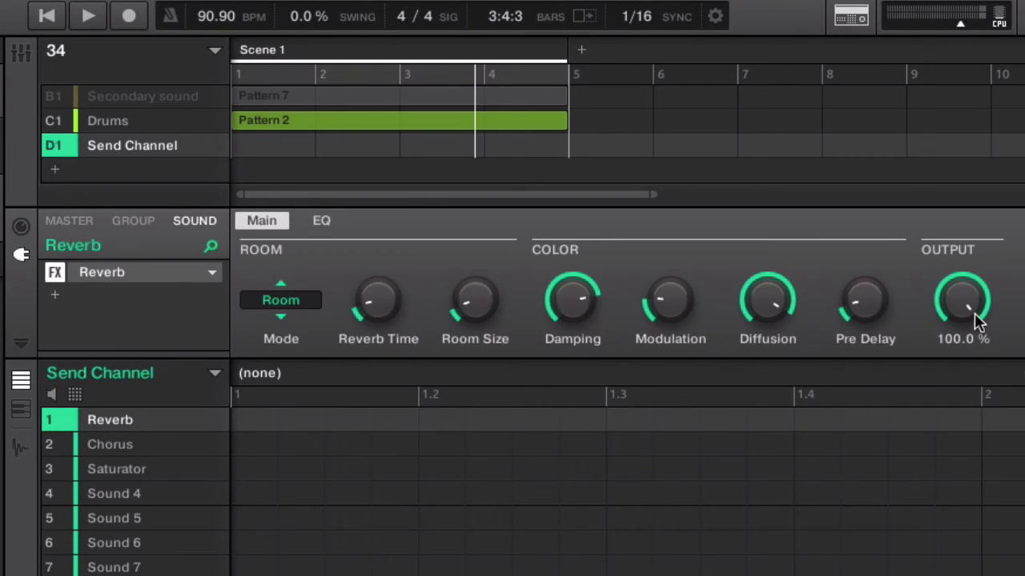
{"action": "mouse_move", "coordinate": [851, 302]}
Step: Examine the Electric Piano group's Aux 1 output destination and send level
{"action": "left_click", "coordinate": [138, 128]}
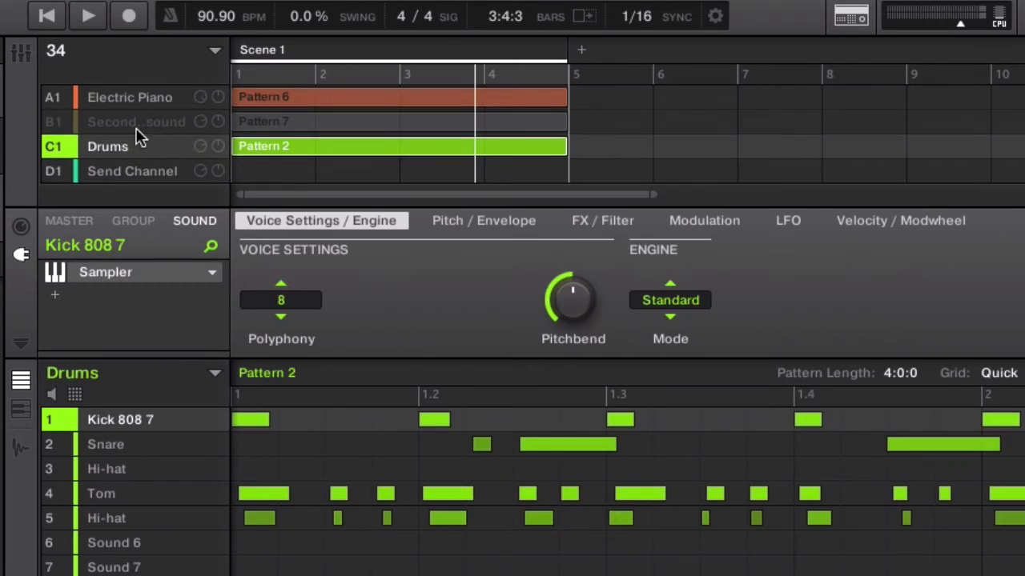
{"action": "left_click", "coordinate": [121, 100]}
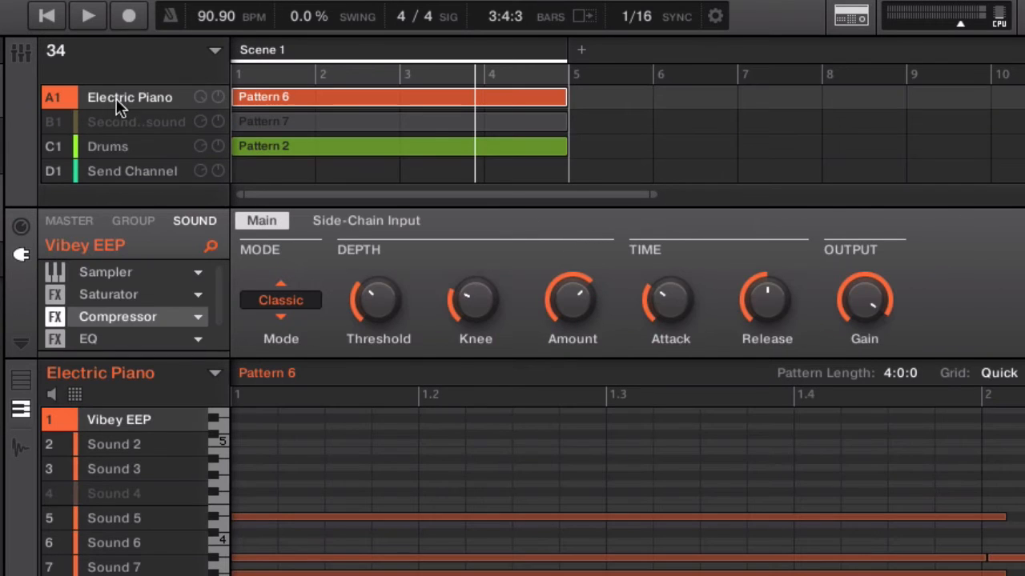
{"action": "left_click", "coordinate": [22, 228]}
{"action": "left_click", "coordinate": [127, 227]}
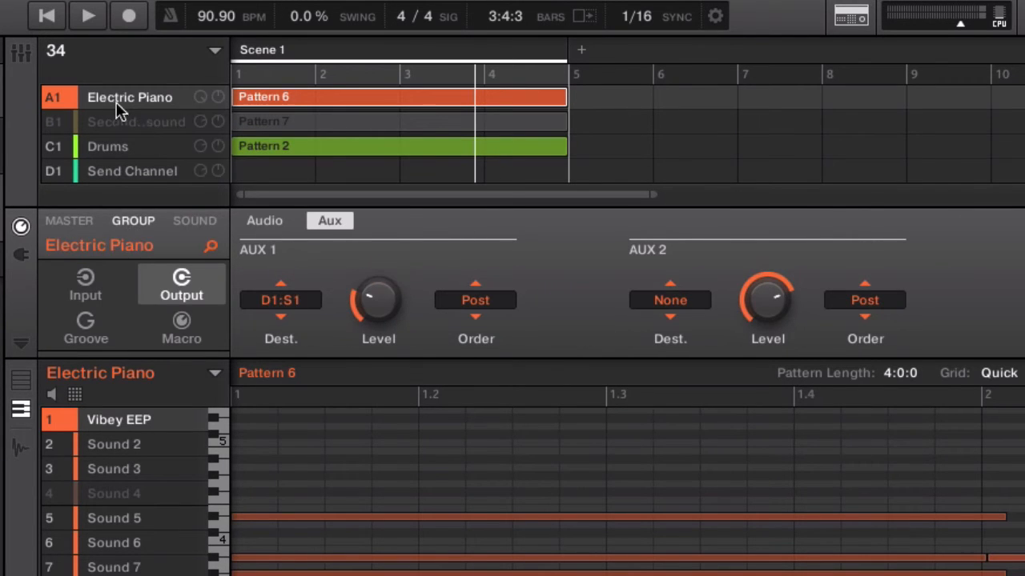
{"action": "mouse_move", "coordinate": [378, 276]}
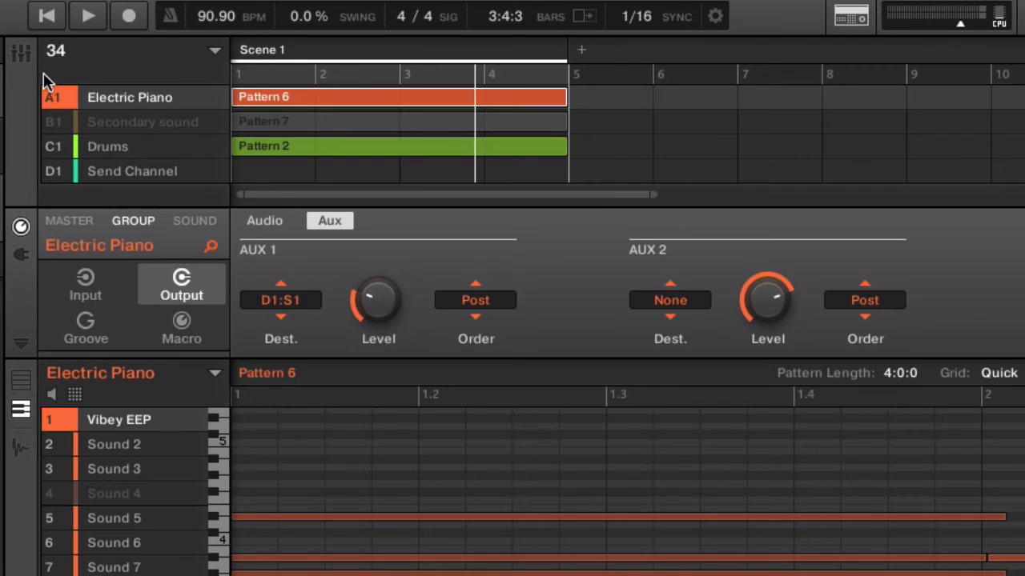
{"action": "left_click", "coordinate": [763, 10]}
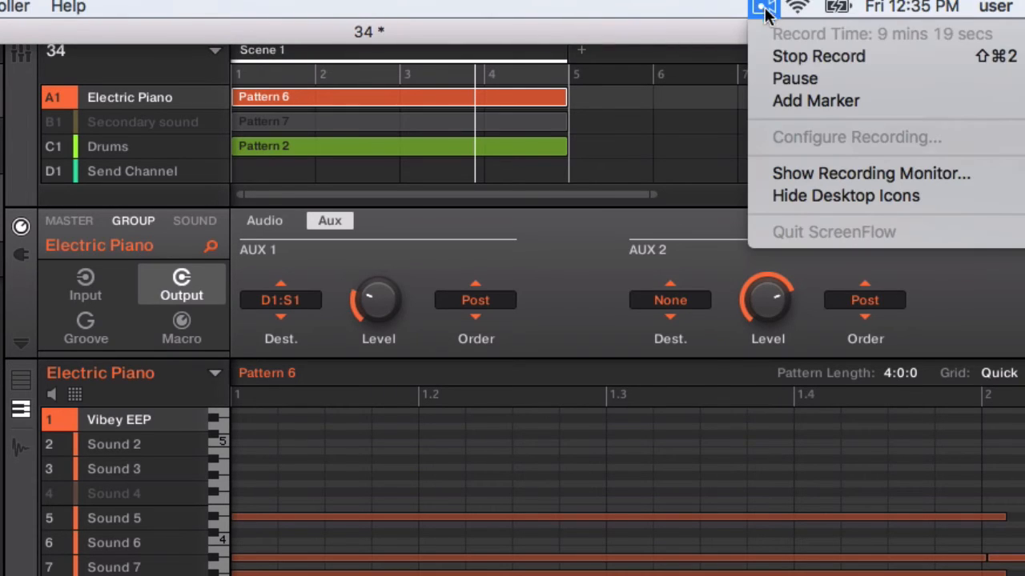
{"action": "left_click", "coordinate": [798, 73]}
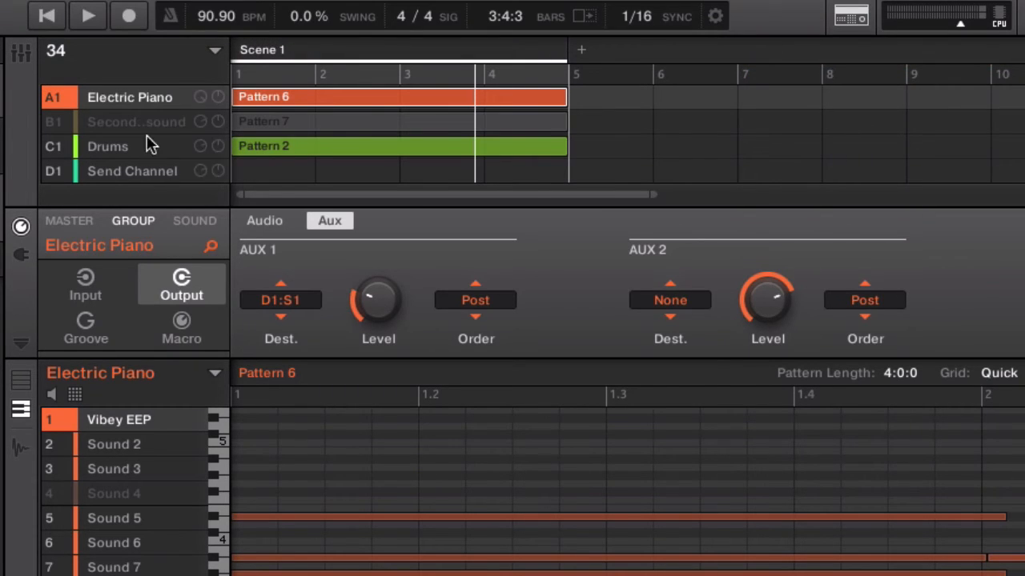
{"action": "left_click", "coordinate": [115, 146]}
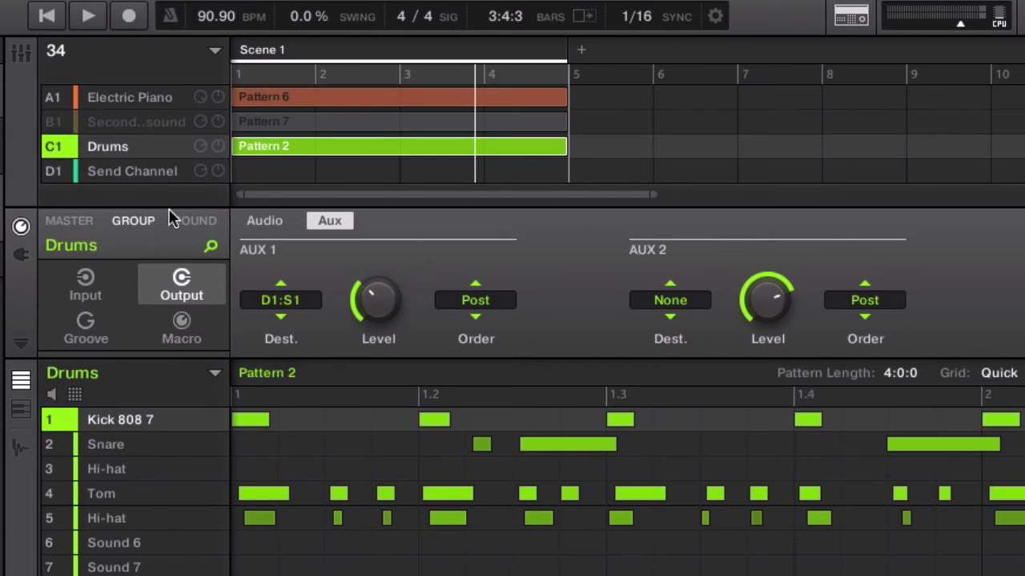
{"action": "left_click", "coordinate": [127, 453]}
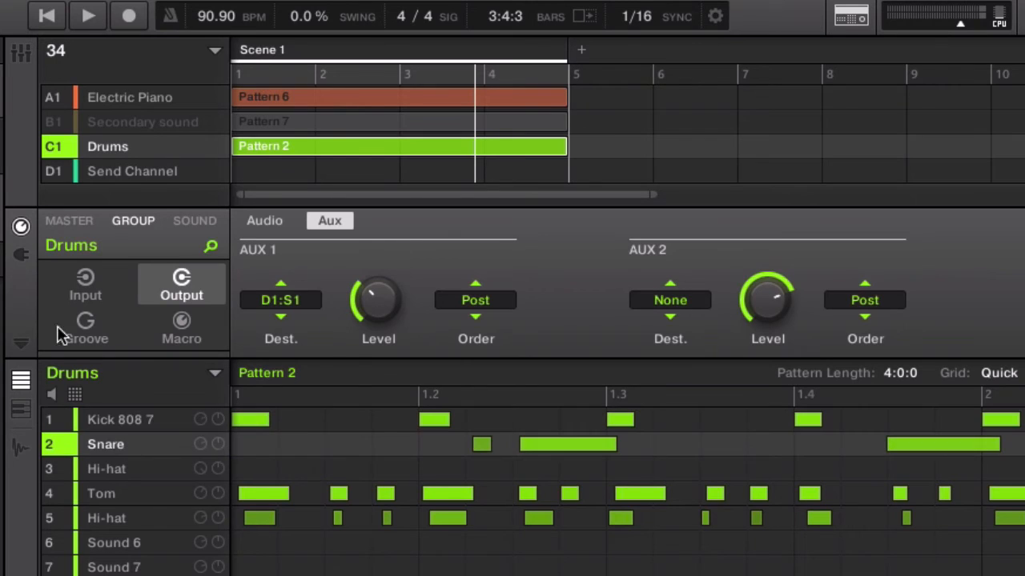
{"action": "left_click", "coordinate": [109, 173]}
{"action": "scroll", "coordinate": [115, 174], "scroll_direction": "down", "scroll_amount": 1}
{"action": "left_click", "coordinate": [132, 121]}
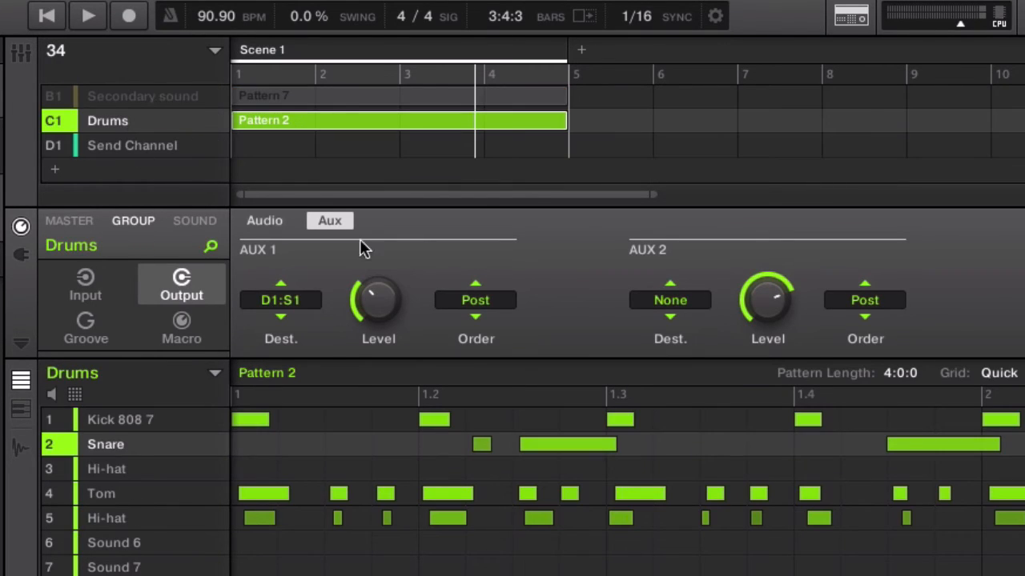
{"action": "left_click", "coordinate": [137, 145]}
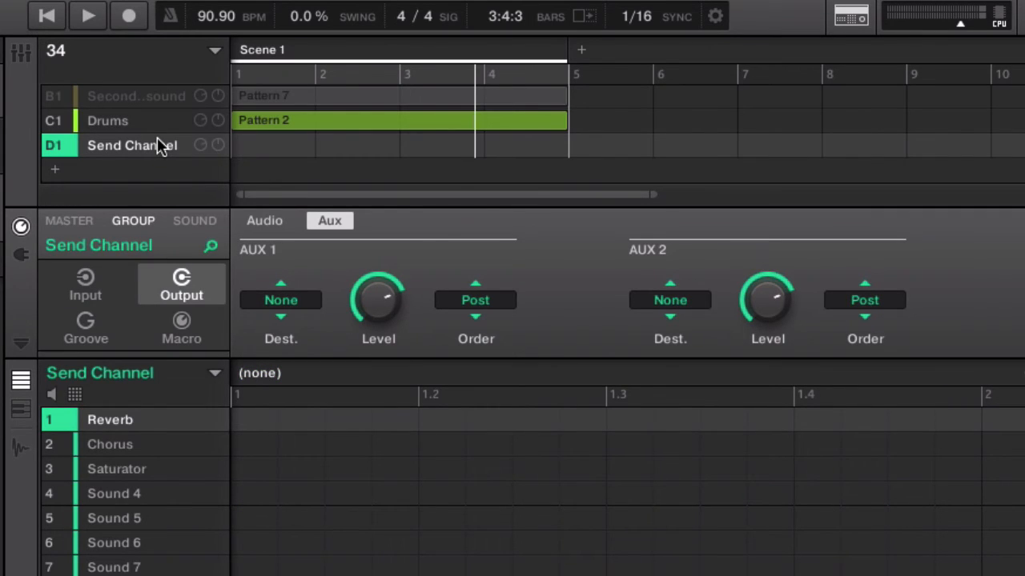
Step: During playback, route the Drums group's Aux 2 output to D1:S3 - Send Channel: Saturator and reduce its send level
{"action": "key", "text": "space"}
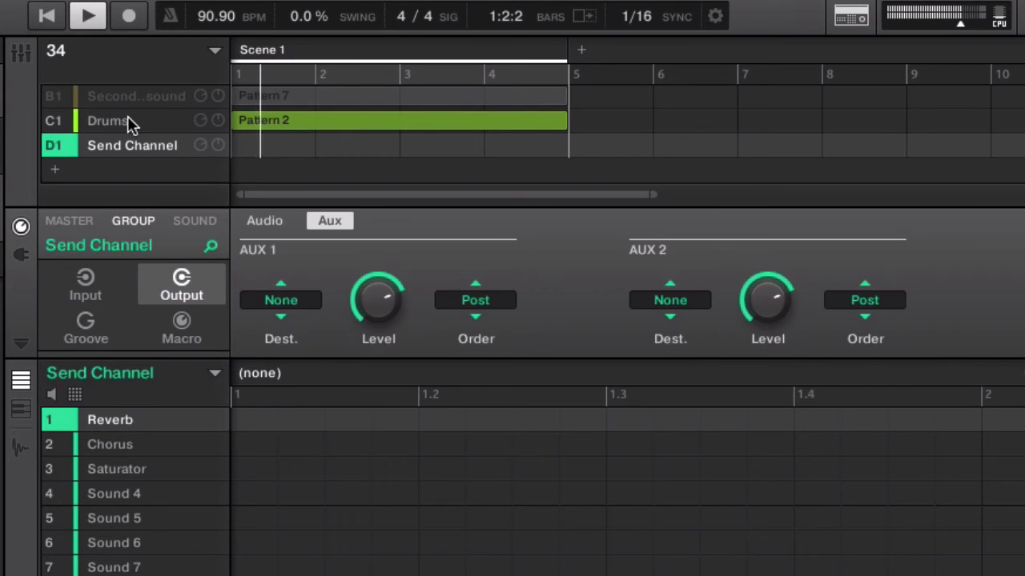
{"action": "left_click", "coordinate": [128, 122]}
{"action": "left_click", "coordinate": [696, 300]}
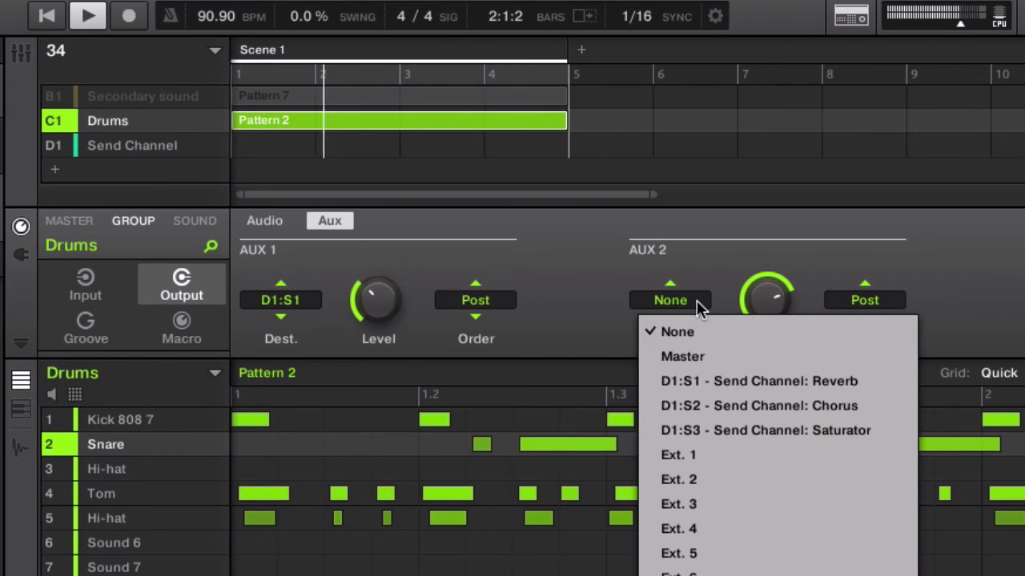
{"action": "left_click", "coordinate": [785, 428]}
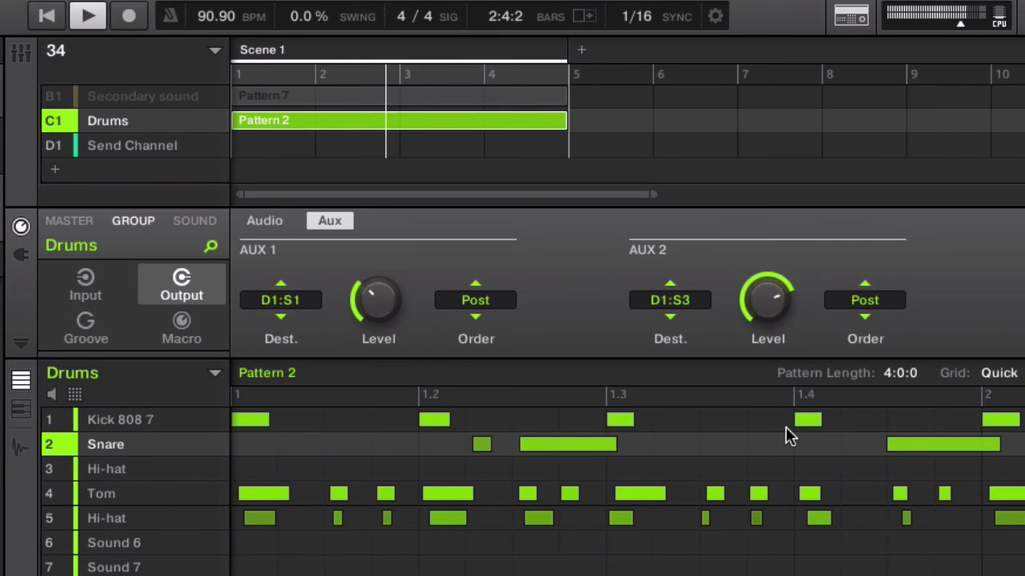
{"action": "mouse_move", "coordinate": [765, 299]}
{"action": "left_mouse_down"}
{"action": "mouse_move", "coordinate": [766, 333]}
{"action": "mouse_move", "coordinate": [765, 317]}
{"action": "left_mouse_up"}
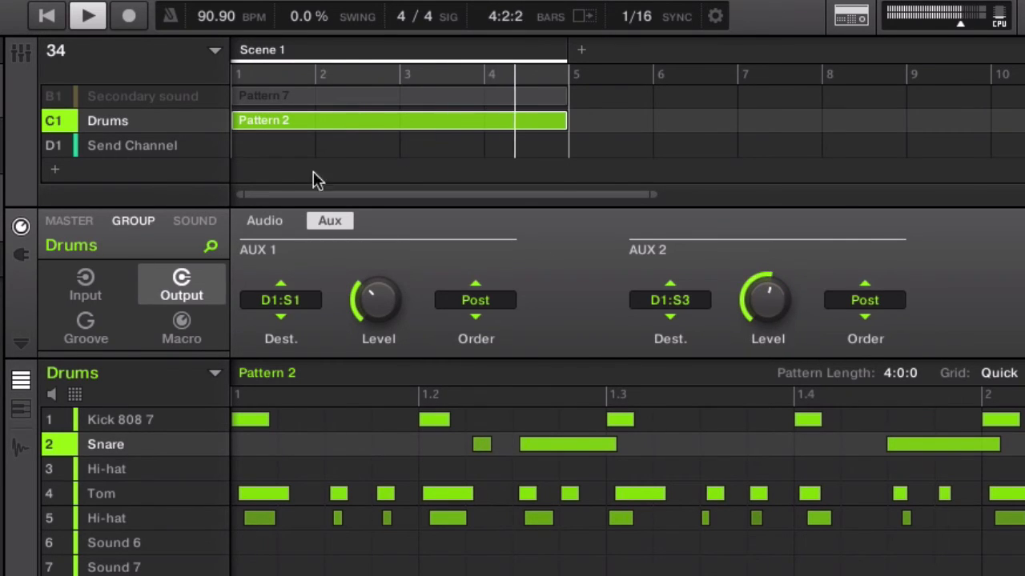
Step: Try Tape mode on the Send Channel's Saturator, return it to Tube mode, and switch on Overload
{"action": "left_click", "coordinate": [129, 148]}
{"action": "left_click", "coordinate": [133, 470]}
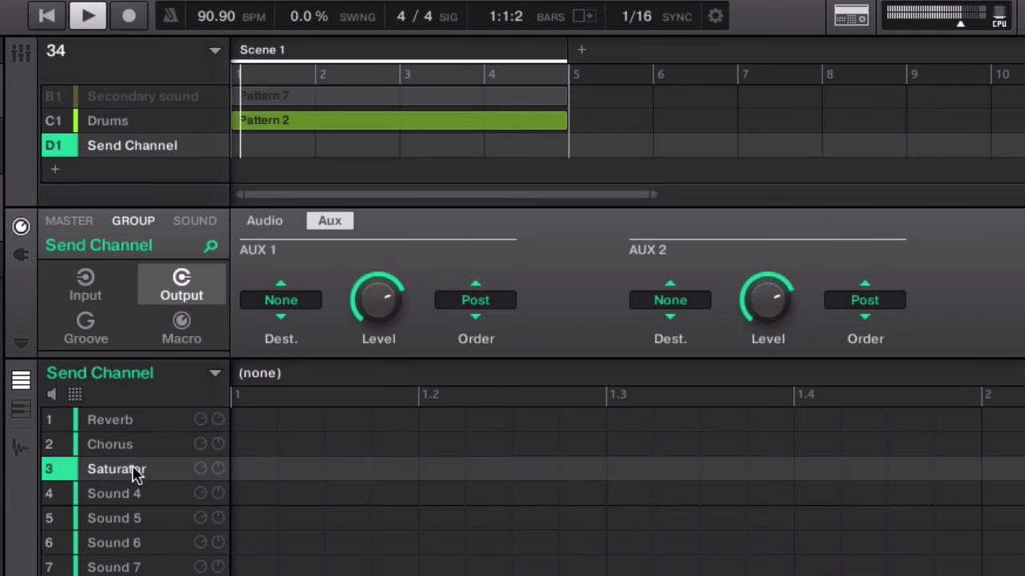
{"action": "left_click", "coordinate": [182, 225]}
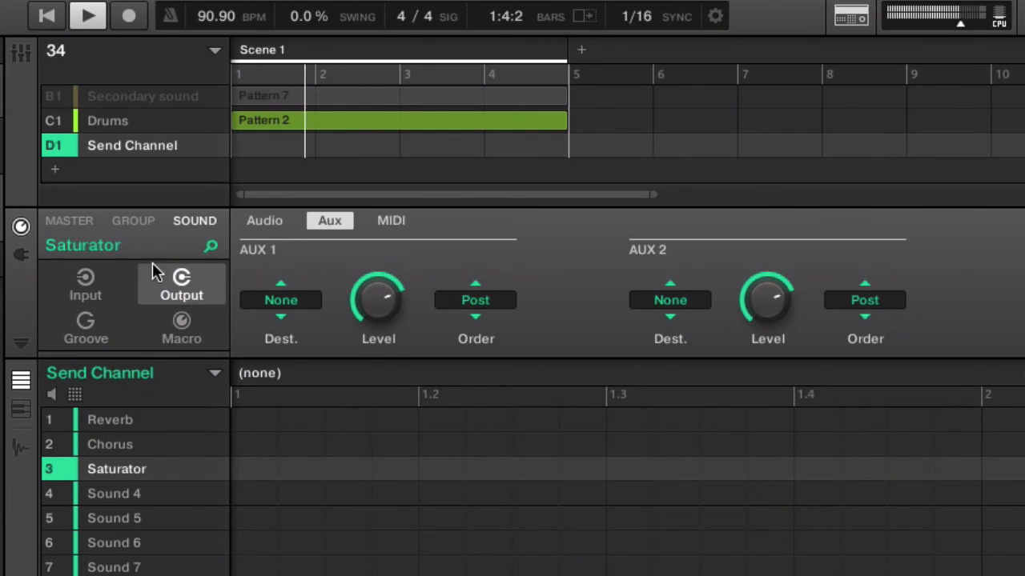
{"action": "left_click", "coordinate": [20, 256]}
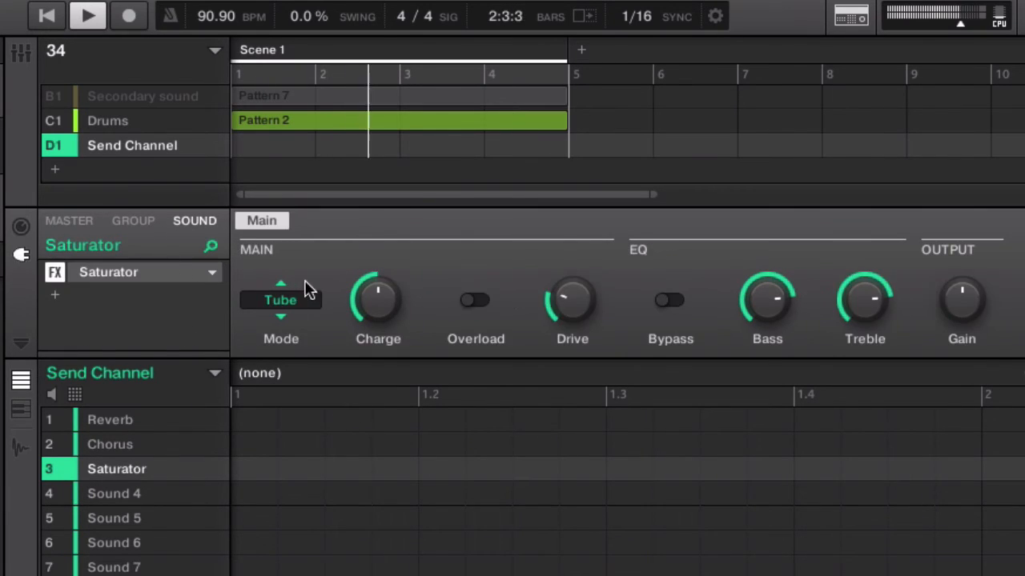
{"action": "left_click", "coordinate": [312, 300]}
{"action": "left_click", "coordinate": [322, 354]}
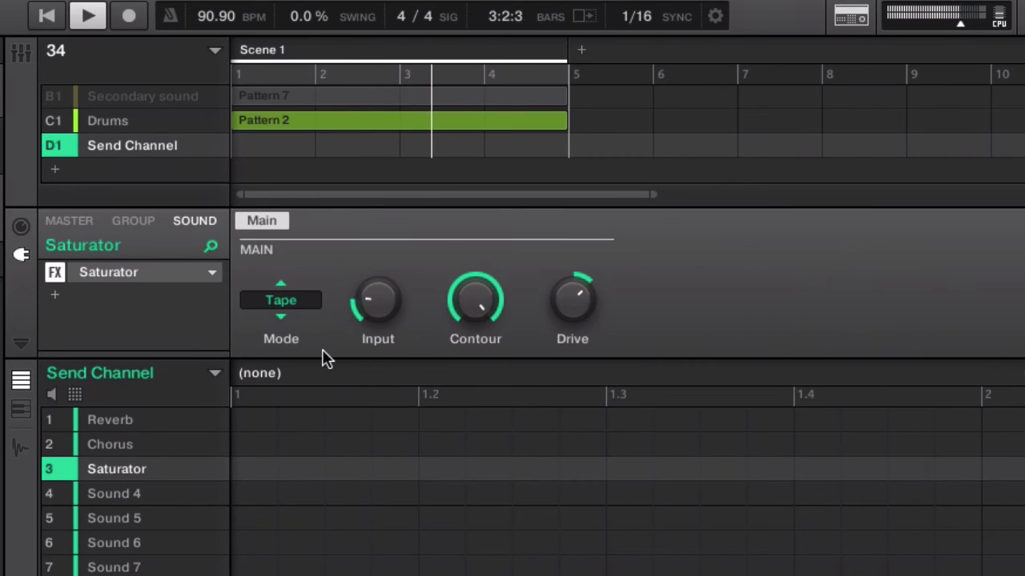
{"action": "left_click", "coordinate": [307, 300]}
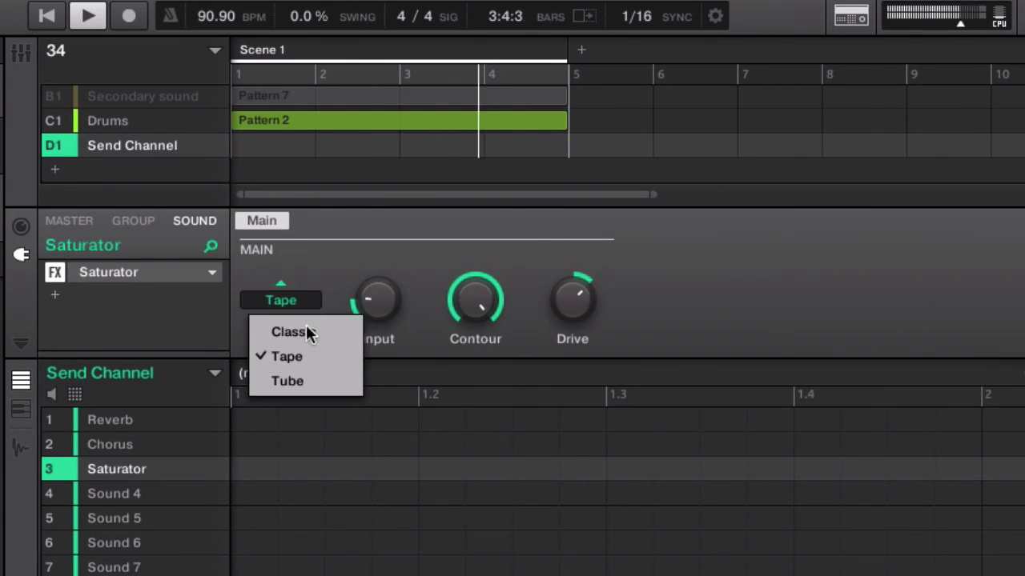
{"action": "left_click", "coordinate": [300, 389]}
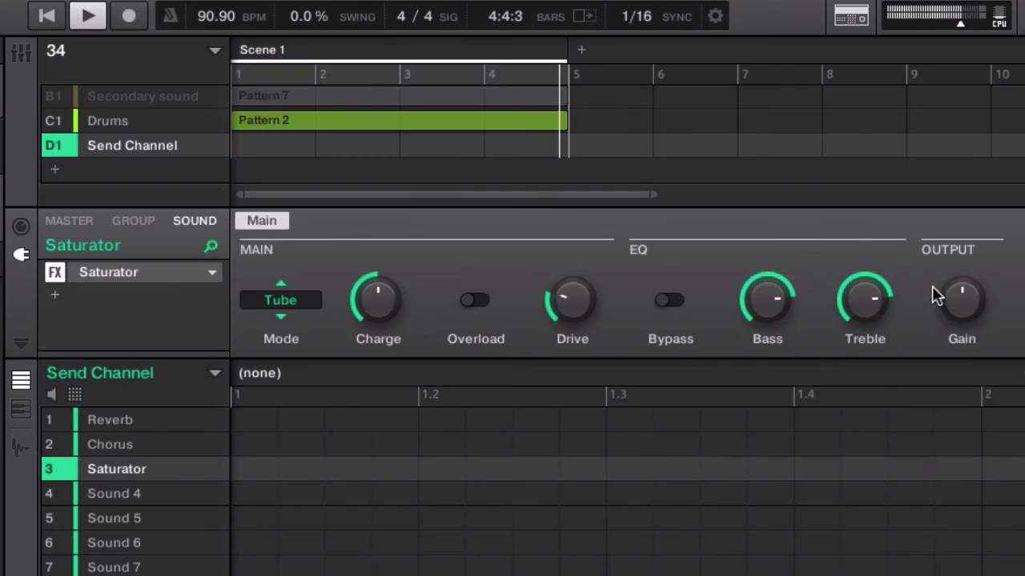
{"action": "left_click", "coordinate": [475, 302]}
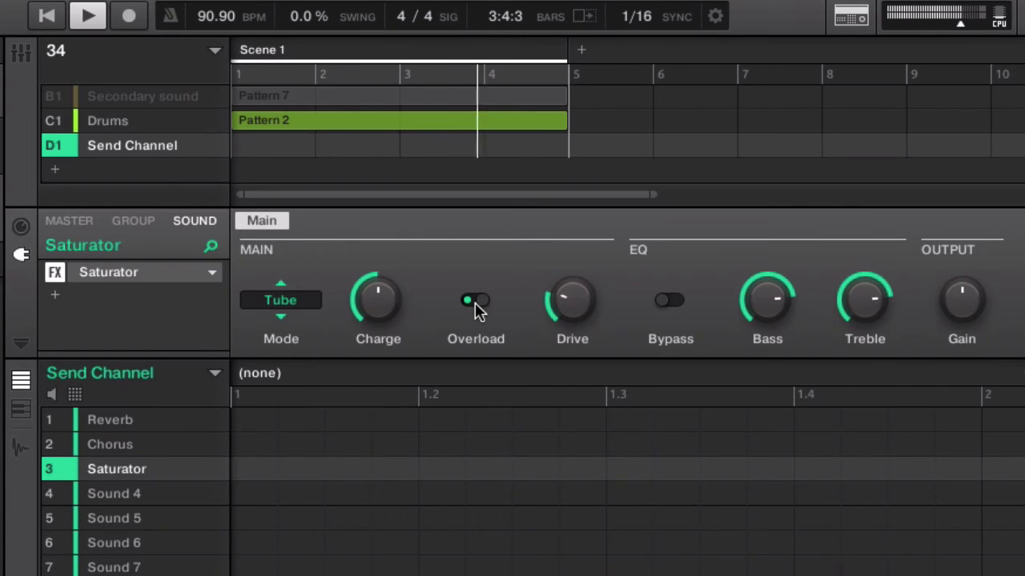
Step: Lower the Drums group's Aux 2 send level to -20.0 dB
{"action": "left_click", "coordinate": [152, 120]}
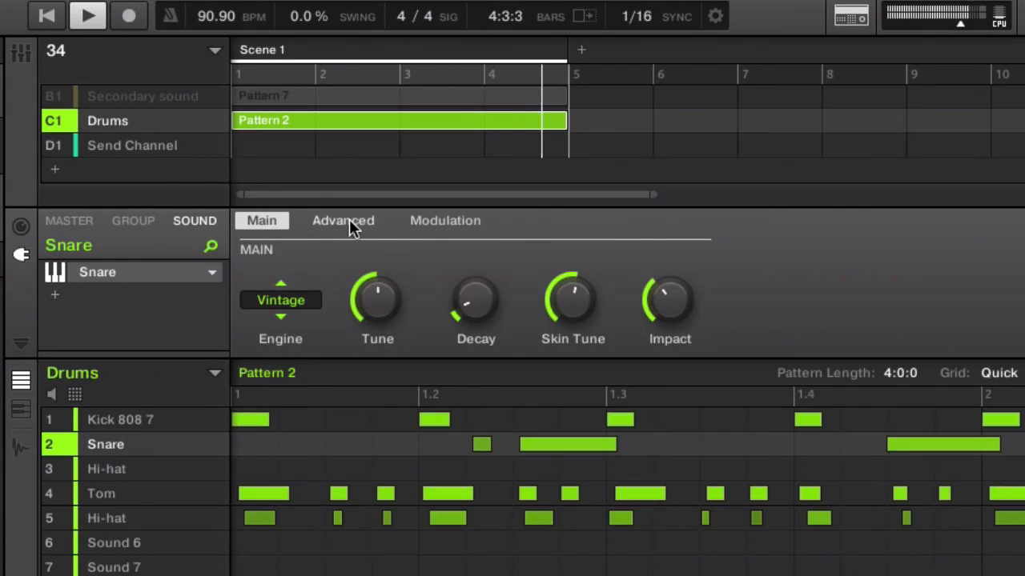
{"action": "left_click", "coordinate": [148, 222]}
{"action": "left_click", "coordinate": [20, 228]}
{"action": "left_click_drag", "start_coordinate": [767, 289], "coordinate": [771, 326]}
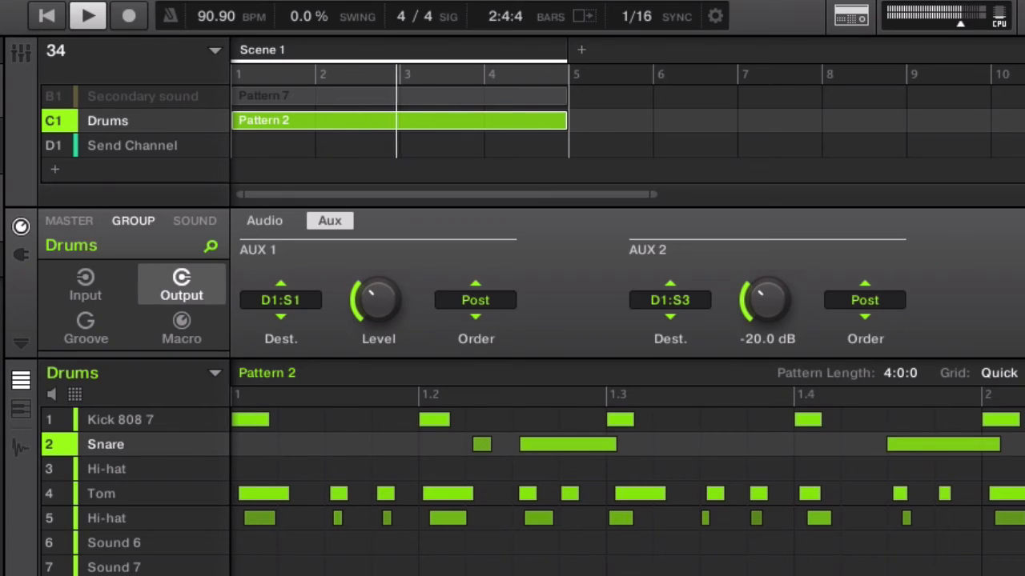
Step: Compare the drums without and with saturation by switching Aux 2 to None and back to D1:S3 - Send Channel: Saturator
{"action": "left_click", "coordinate": [672, 300]}
{"action": "left_click", "coordinate": [716, 329]}
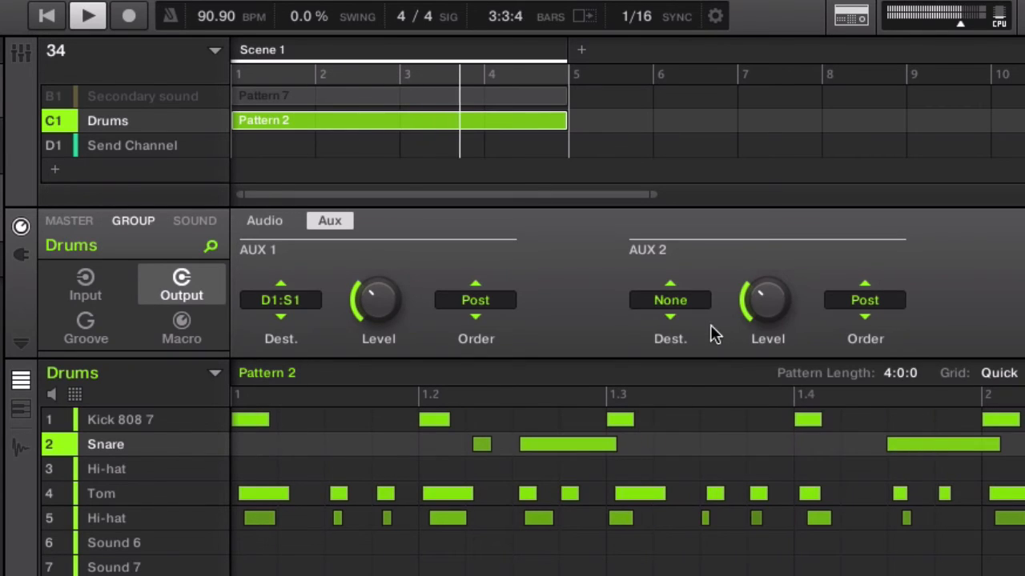
{"action": "left_click", "coordinate": [693, 298]}
{"action": "left_click", "coordinate": [763, 432]}
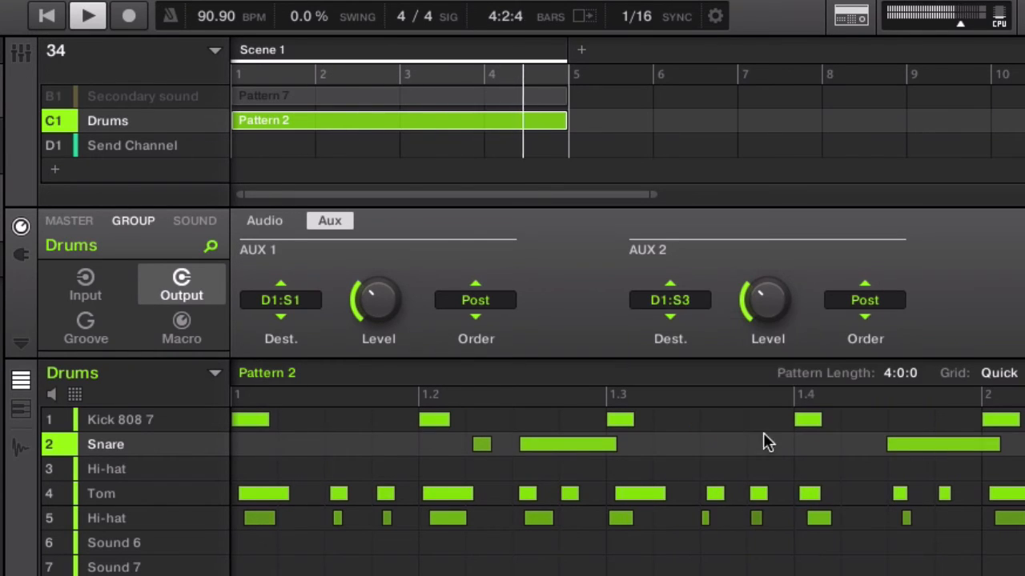
Step: Stop playback and save the Send Channel group under the name Send Channel in the Groups folder
{"action": "key", "text": "space"}
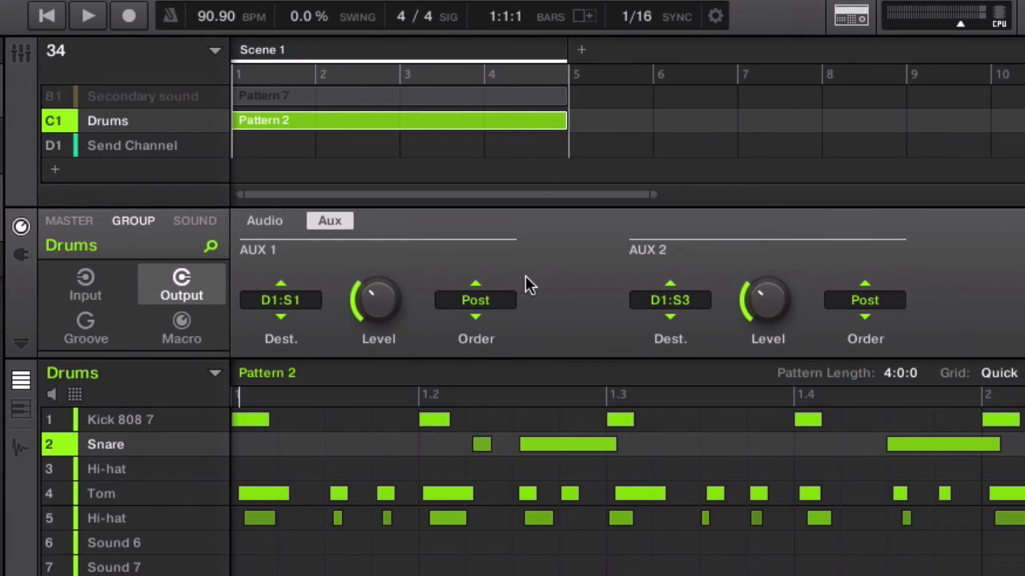
{"action": "left_click", "coordinate": [141, 146]}
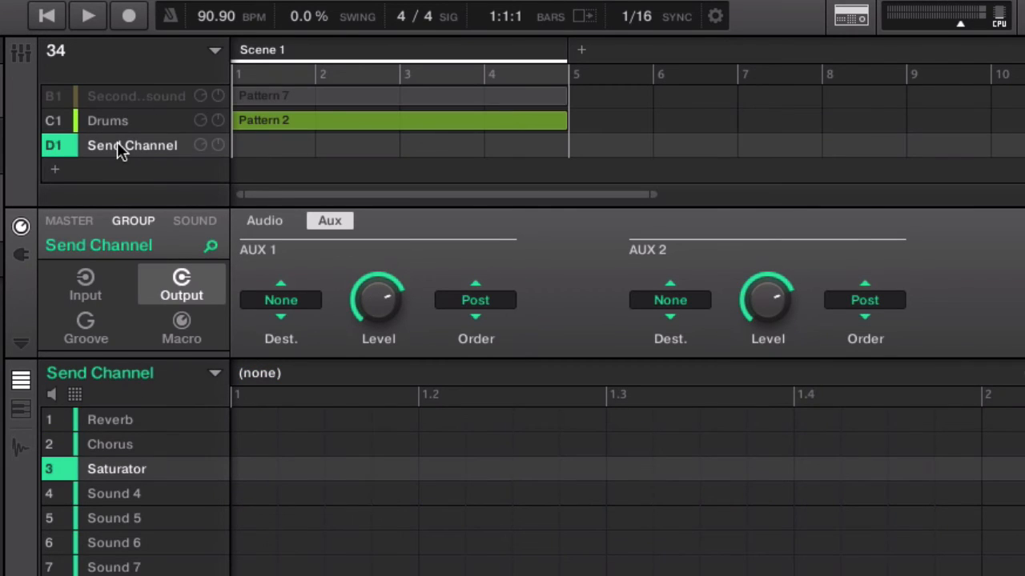
{"action": "right_click", "coordinate": [119, 152]}
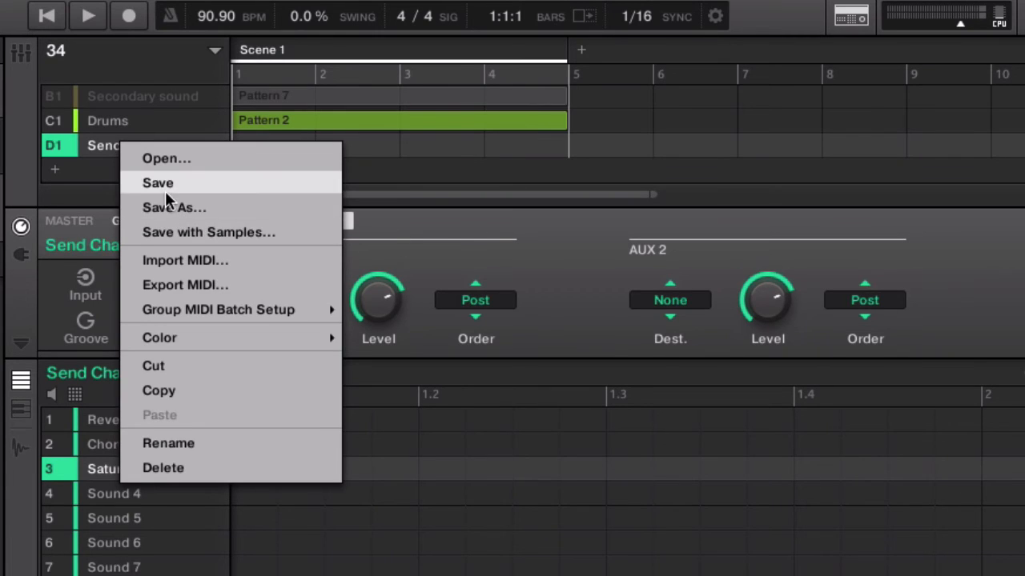
{"action": "left_click", "coordinate": [606, 468]}
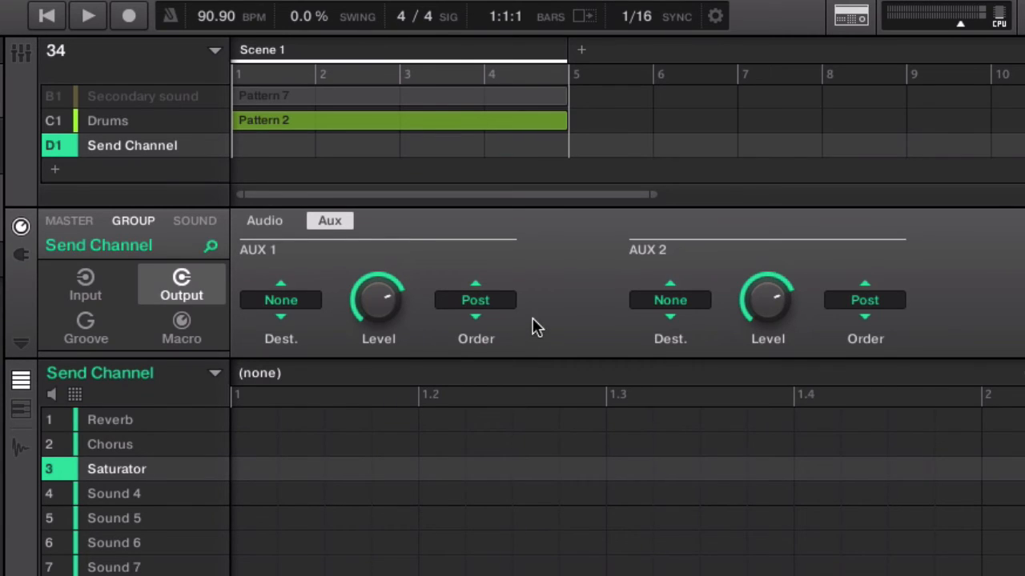
{"action": "left_click", "coordinate": [121, 424]}
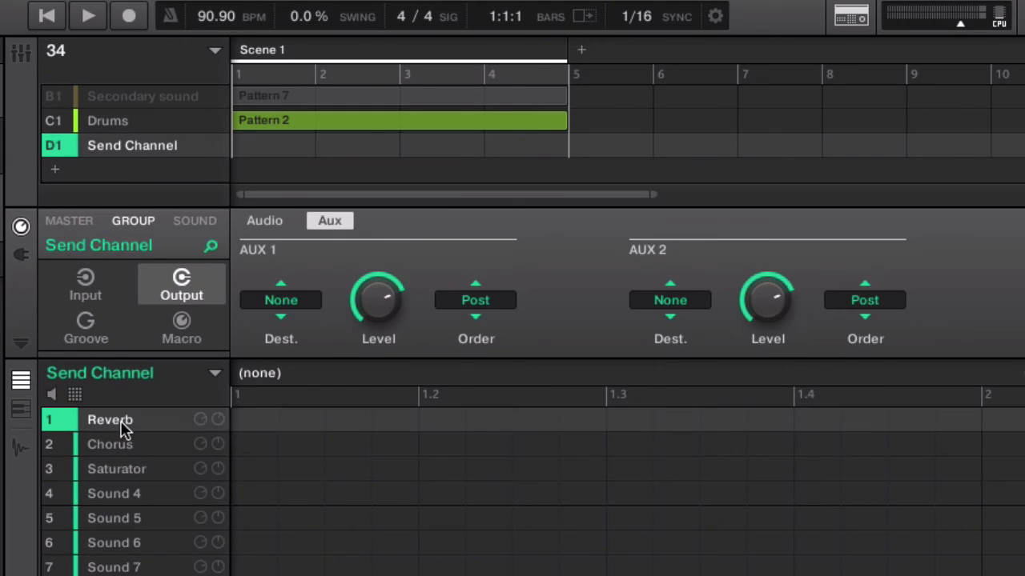
{"action": "left_click", "coordinate": [108, 493]}
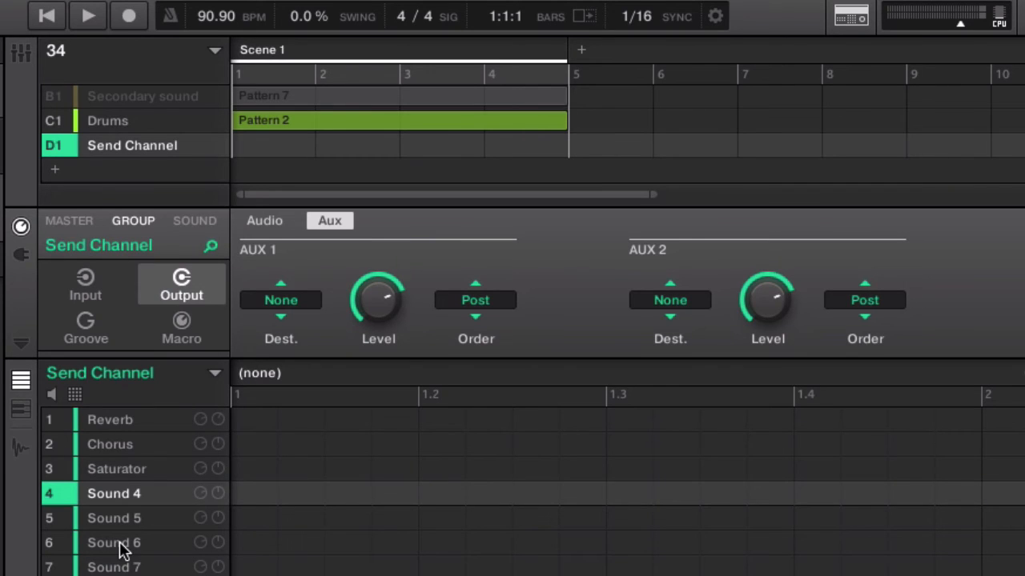
{"action": "right_click", "coordinate": [157, 146]}
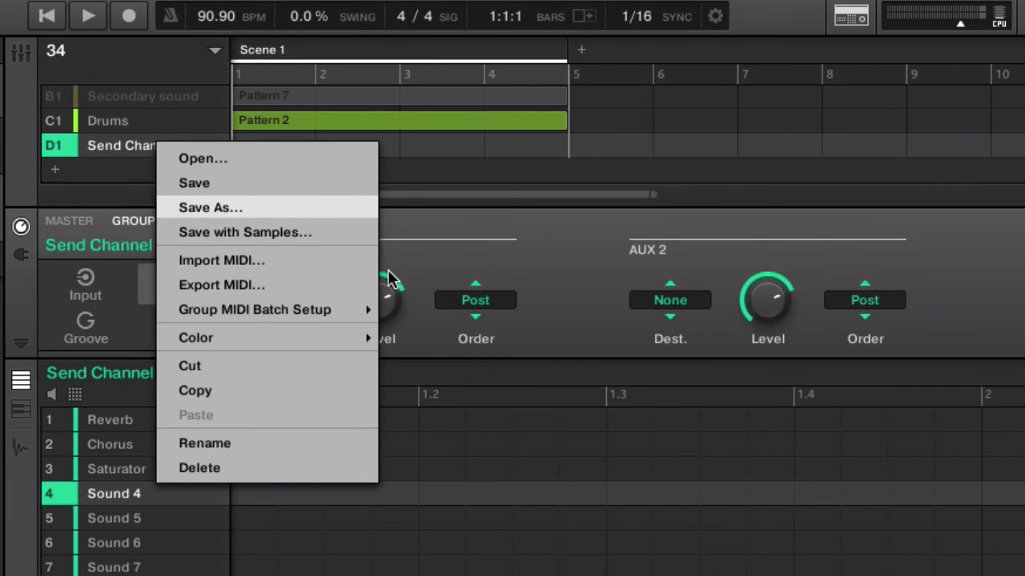
{"action": "left_click", "coordinate": [264, 216]}
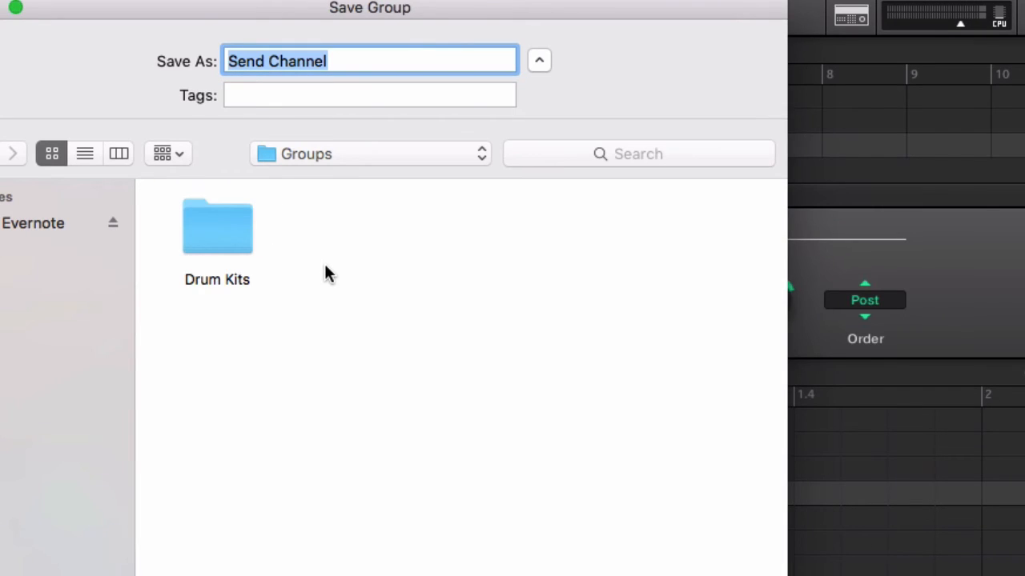
{"action": "key", "text": "Return"}
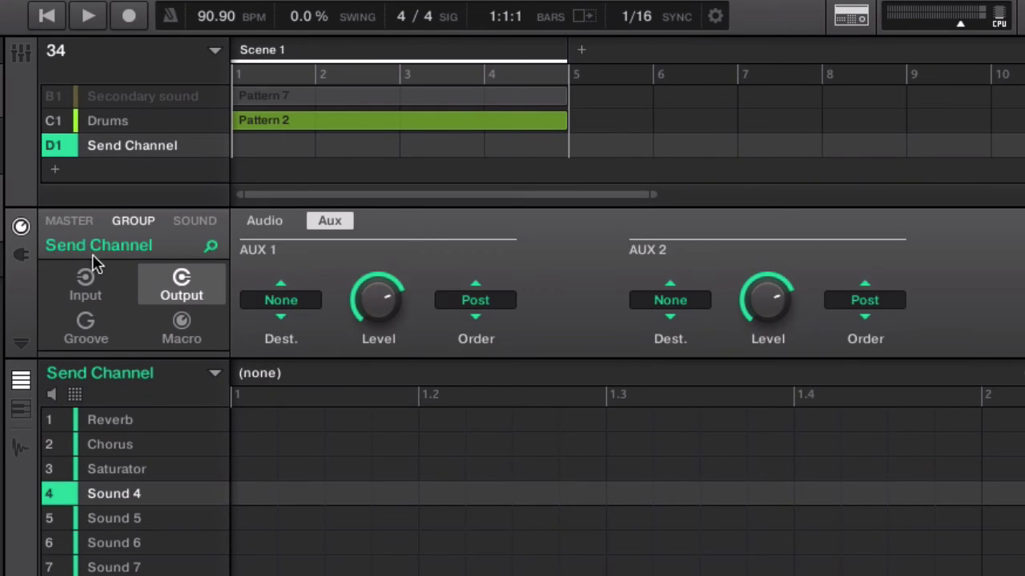
{"action": "right_click", "coordinate": [113, 156]}
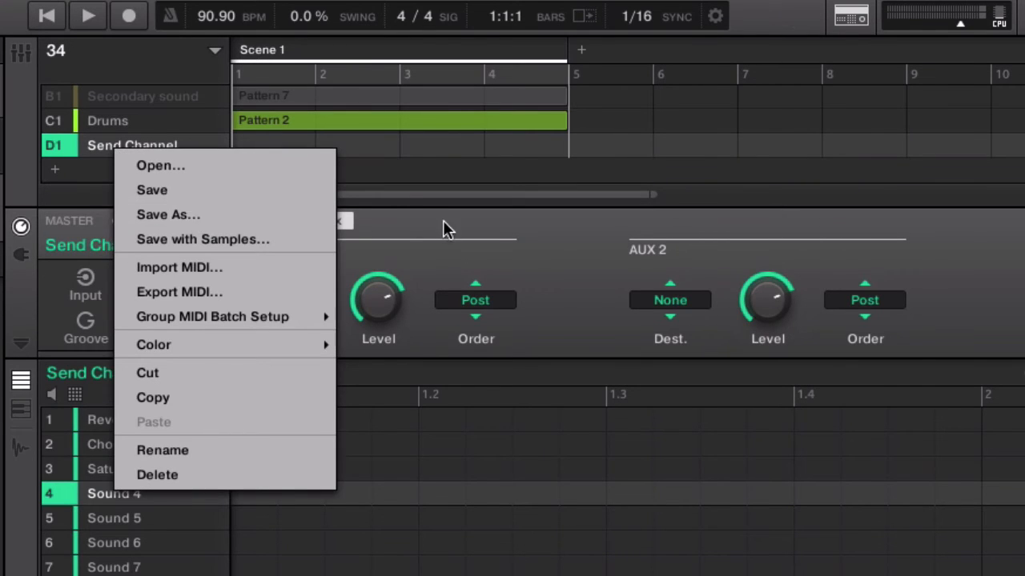
{"action": "left_click", "coordinate": [496, 250]}
{"action": "left_click", "coordinate": [137, 451]}
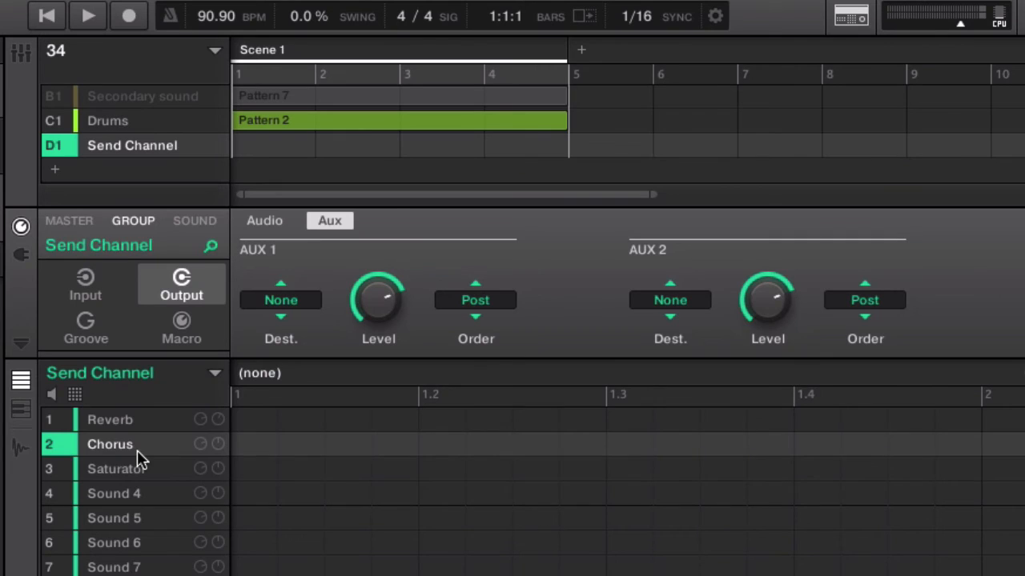
{"action": "left_click", "coordinate": [137, 466]}
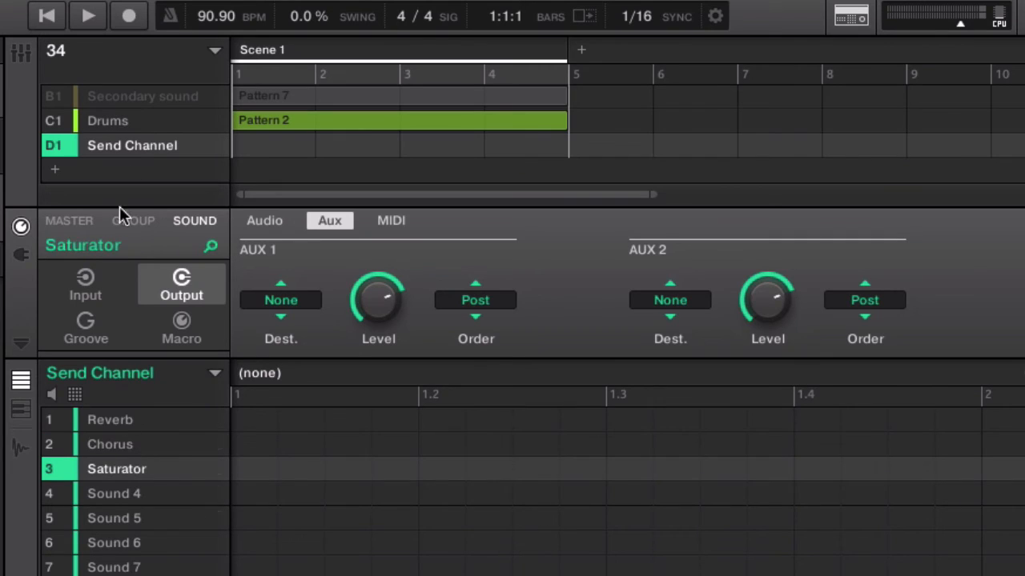
Step: Add a new group below Send Channel and load the saved Send Channel.mxgrp file into it
{"action": "left_click", "coordinate": [57, 171]}
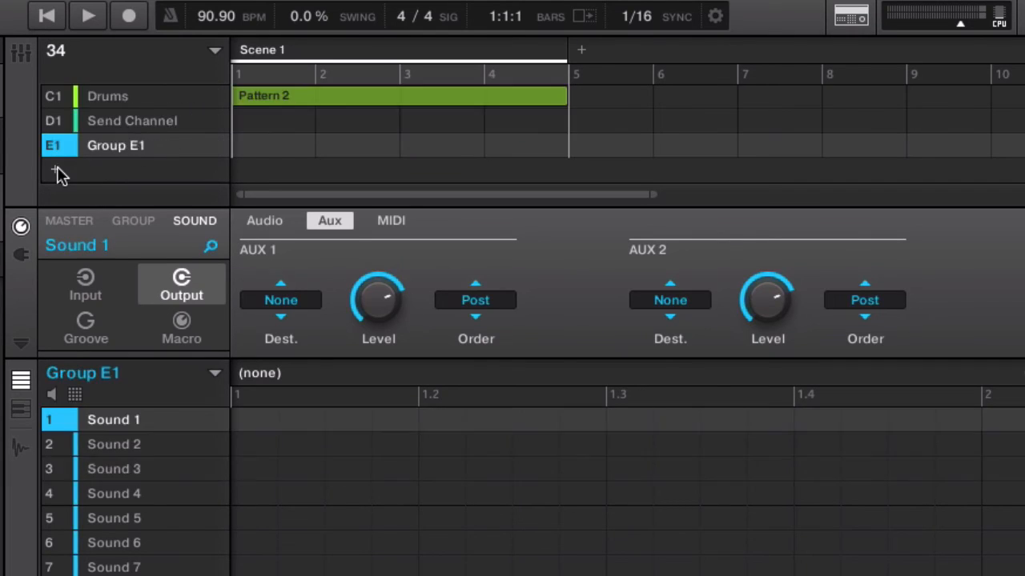
{"action": "right_click", "coordinate": [112, 152]}
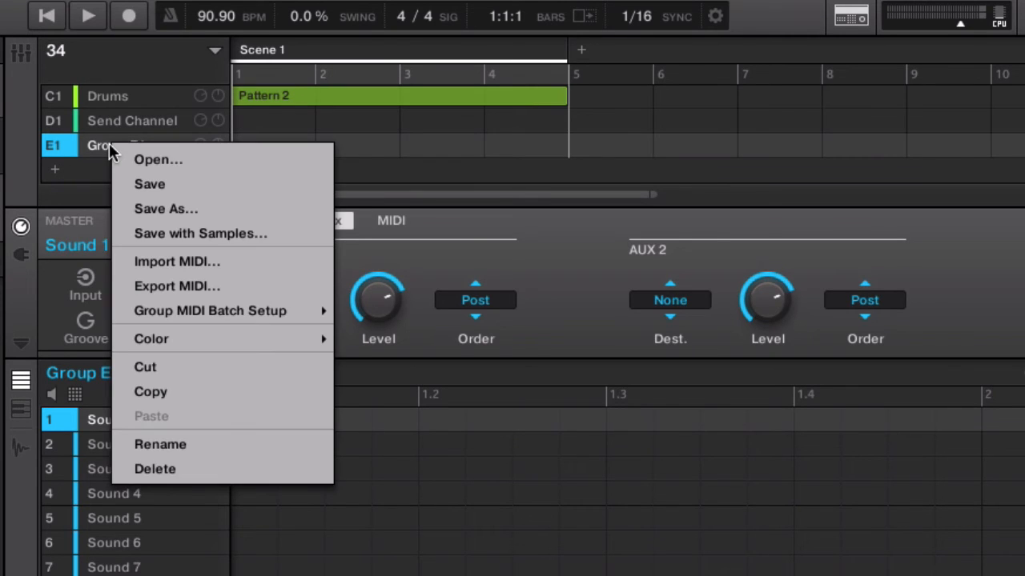
{"action": "left_click", "coordinate": [217, 157]}
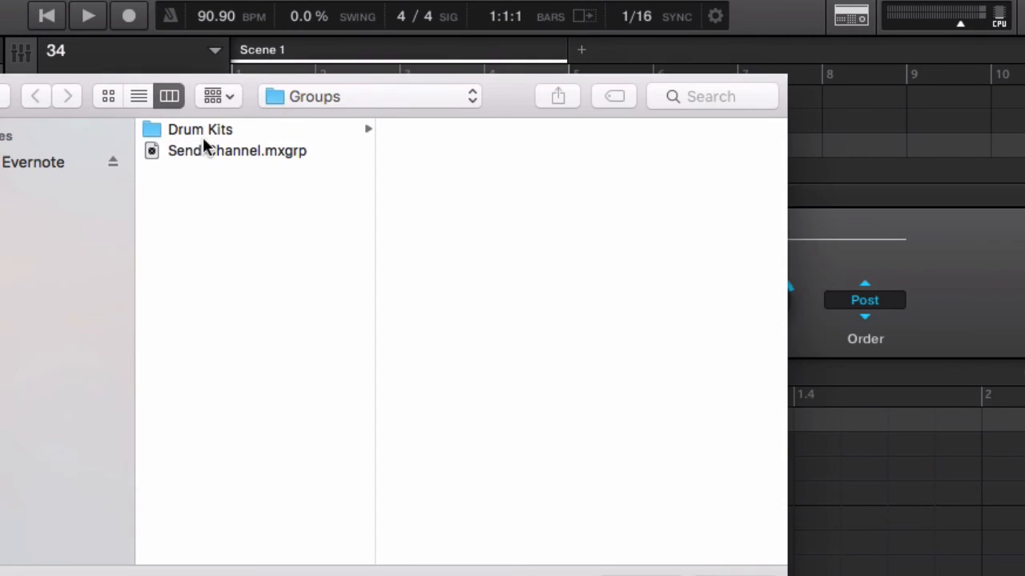
{"action": "left_click", "coordinate": [209, 151]}
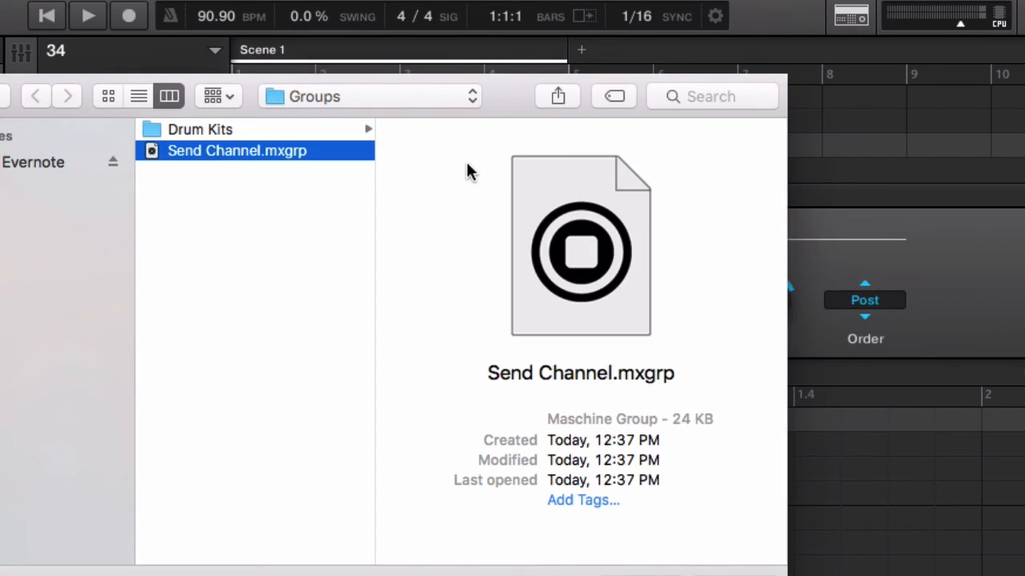
{"action": "left_click", "coordinate": [713, 540]}
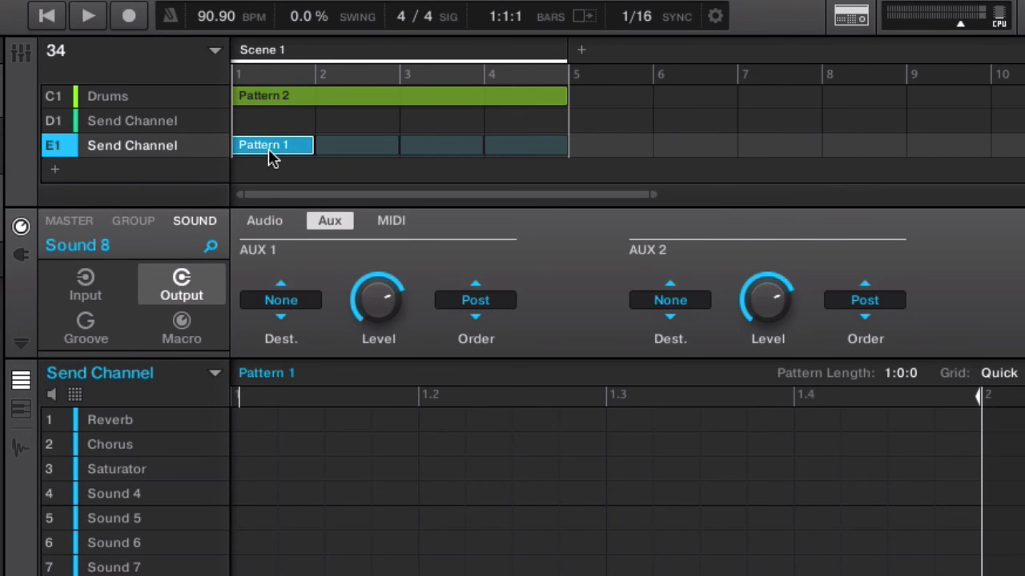
Step: Remove the stray Pattern 1 from group E1 and delete this second Send Channel group
{"action": "left_click", "coordinate": [255, 152]}
{"action": "right_click", "coordinate": [165, 146]}
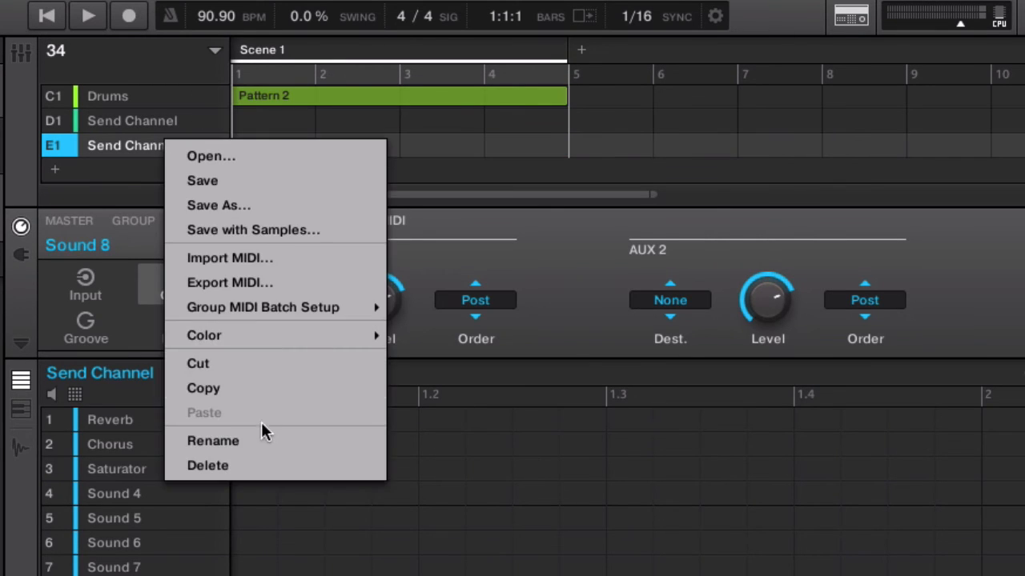
{"action": "left_click", "coordinate": [255, 464]}
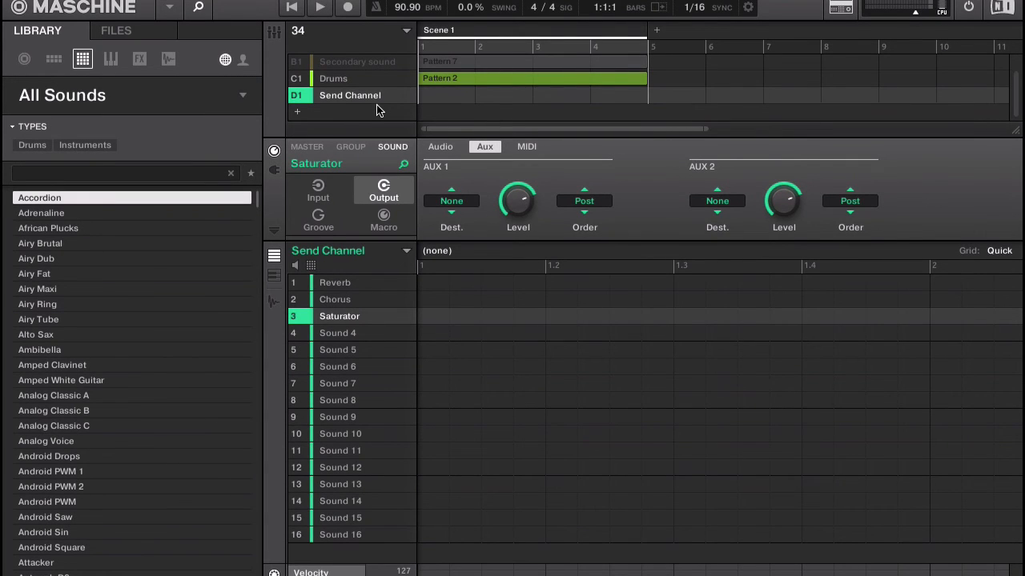
Step: Switch to Preview, bring up Maschine Manual V2.pdf and open page 48 on audio compression in the Mixing chapter
{"action": "key", "text": "super+Tab"}
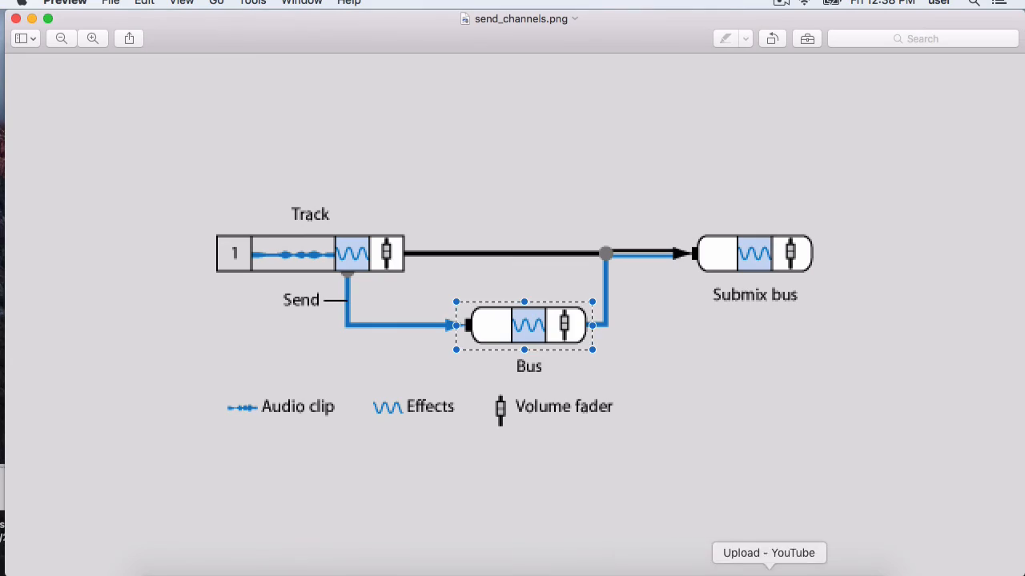
{"action": "left_click", "coordinate": [679, 572]}
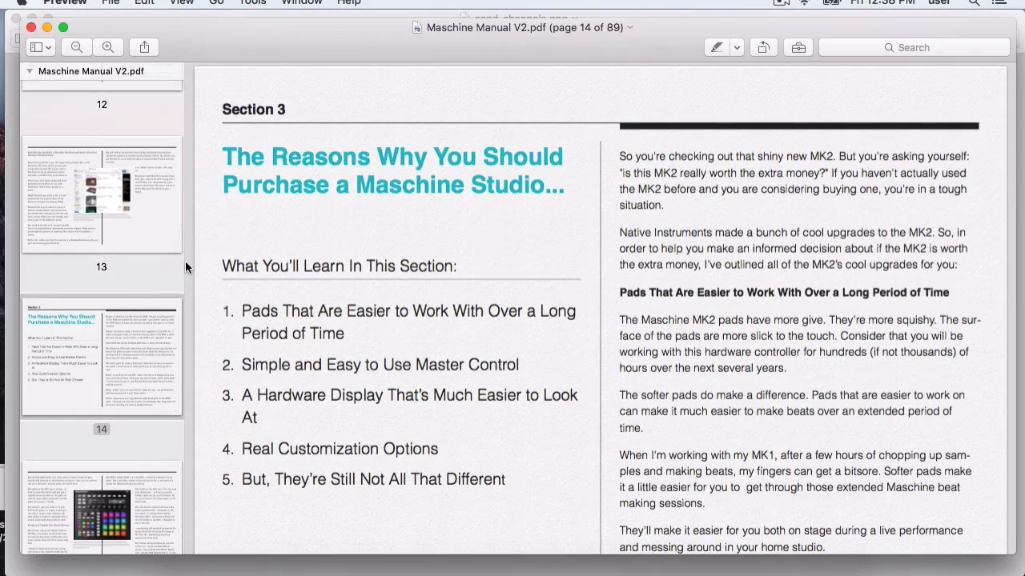
{"action": "scroll", "coordinate": [111, 237], "scroll_direction": "down", "scroll_amount": 10}
{"action": "scroll", "coordinate": [110, 237], "scroll_direction": "down", "scroll_amount": 20}
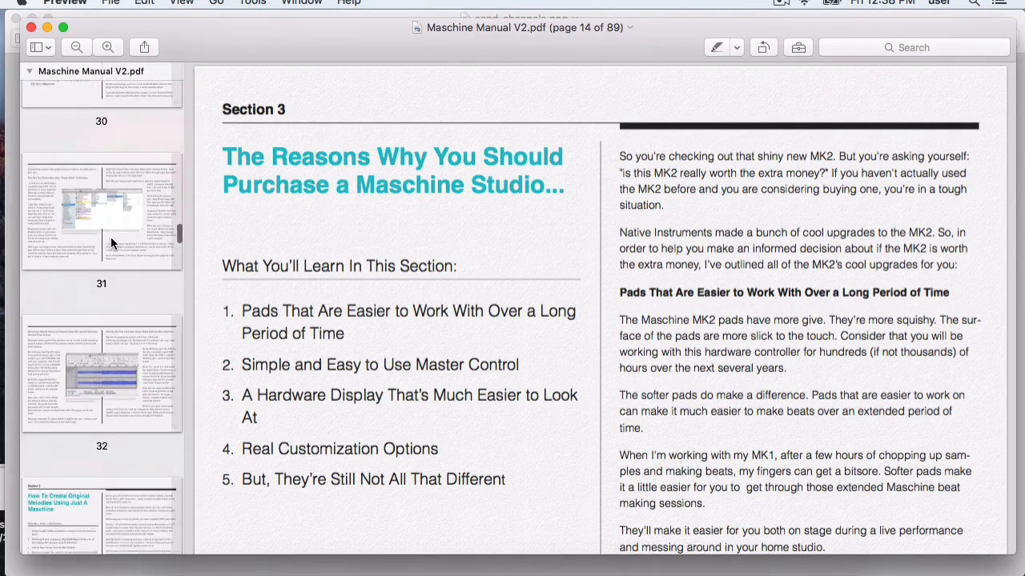
{"action": "scroll", "coordinate": [111, 237], "scroll_direction": "down", "scroll_amount": 8}
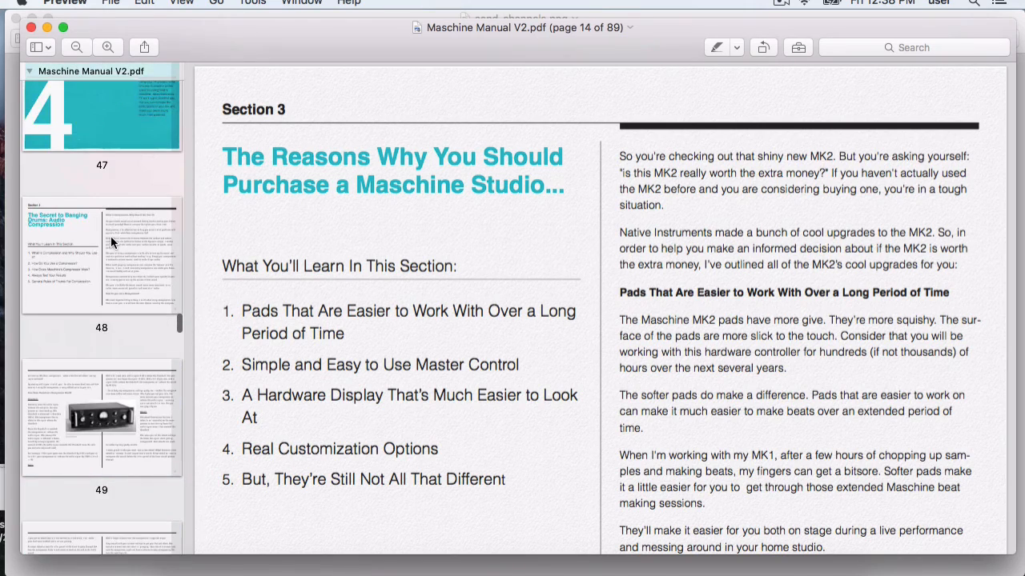
{"action": "left_click", "coordinate": [102, 138]}
{"action": "left_click", "coordinate": [125, 238]}
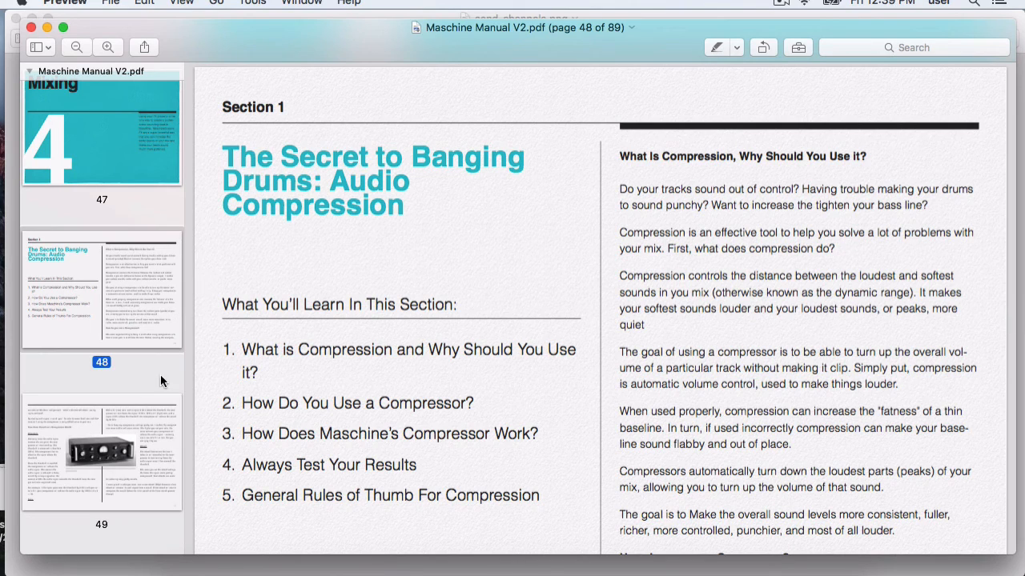
Step: Browse the manual's following mixing sections, viewing page 55 on Maschine's EQ and page 56 on learning more about EQ'ing
{"action": "scroll", "coordinate": [134, 384], "scroll_direction": "down", "scroll_amount": 3}
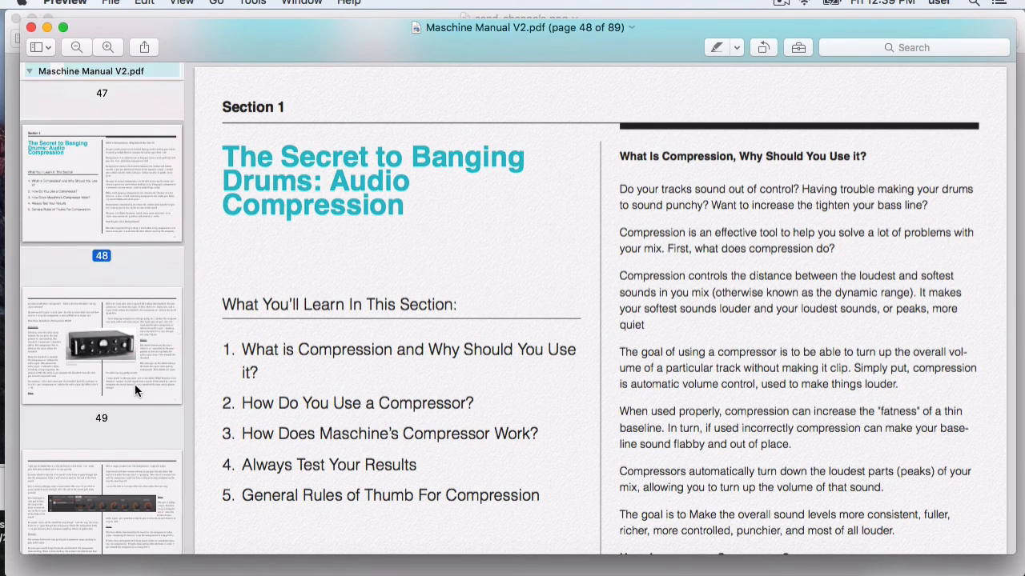
{"action": "scroll", "coordinate": [124, 371], "scroll_direction": "up", "scroll_amount": 2}
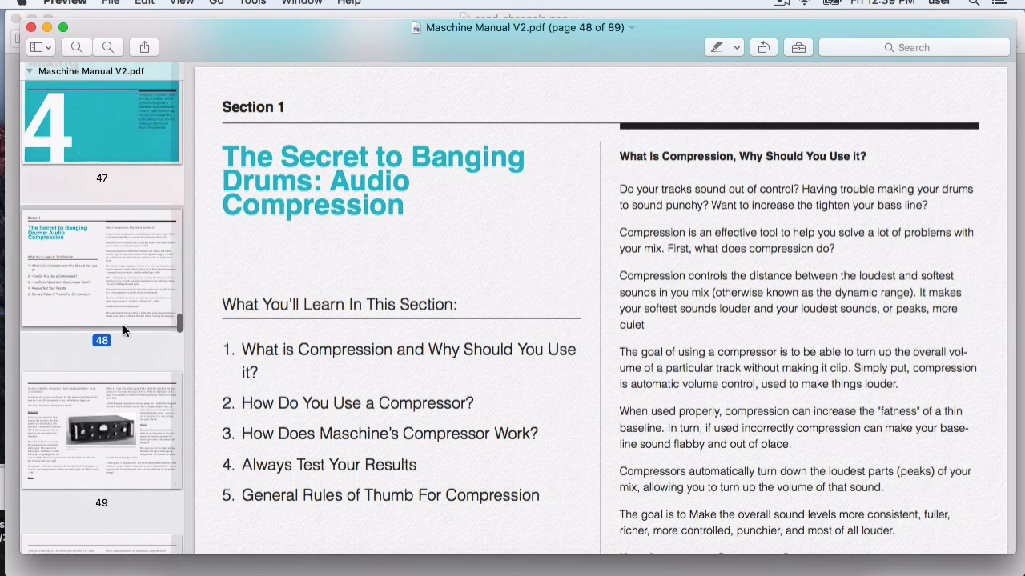
{"action": "scroll", "coordinate": [122, 324], "scroll_direction": "down", "scroll_amount": 8}
{"action": "scroll", "coordinate": [122, 324], "scroll_direction": "down", "scroll_amount": 5}
{"action": "left_click", "coordinate": [117, 330]}
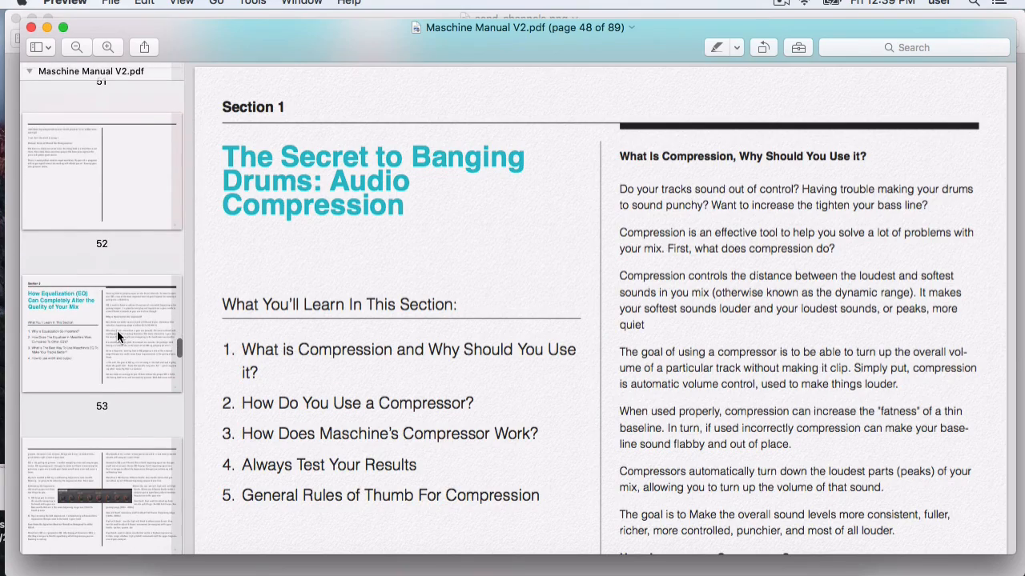
{"action": "scroll", "coordinate": [161, 354], "scroll_direction": "down", "scroll_amount": 4}
{"action": "left_click", "coordinate": [148, 374]}
{"action": "scroll", "coordinate": [146, 376], "scroll_direction": "down", "scroll_amount": 3}
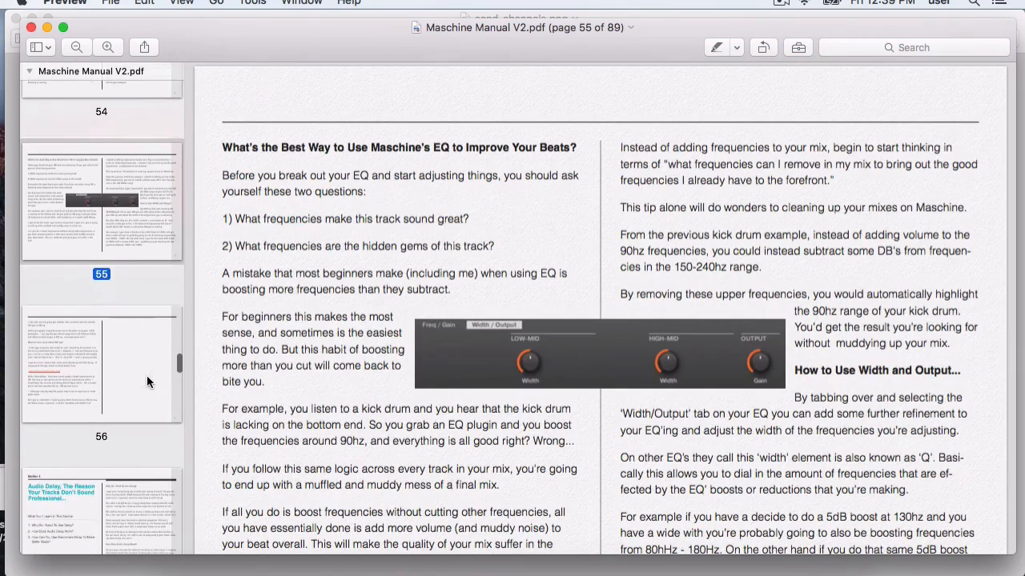
{"action": "left_click", "coordinate": [124, 374]}
{"action": "scroll", "coordinate": [124, 374], "scroll_direction": "down", "scroll_amount": 2}
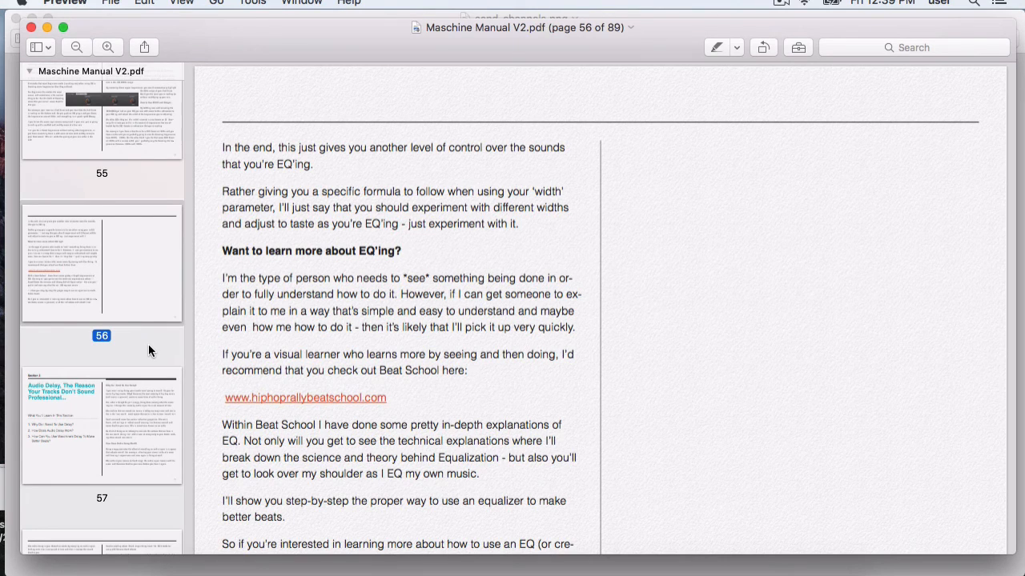
{"action": "scroll", "coordinate": [156, 321], "scroll_direction": "up", "scroll_amount": 3}
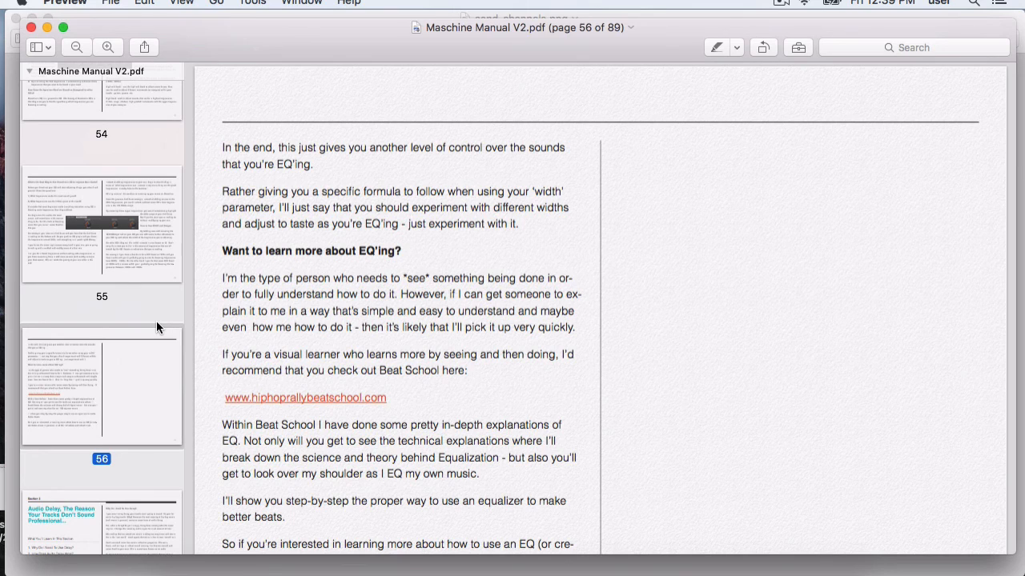
Step: Switch to Chrome and bring its window to the front
{"action": "key", "text": "super+Tab"}
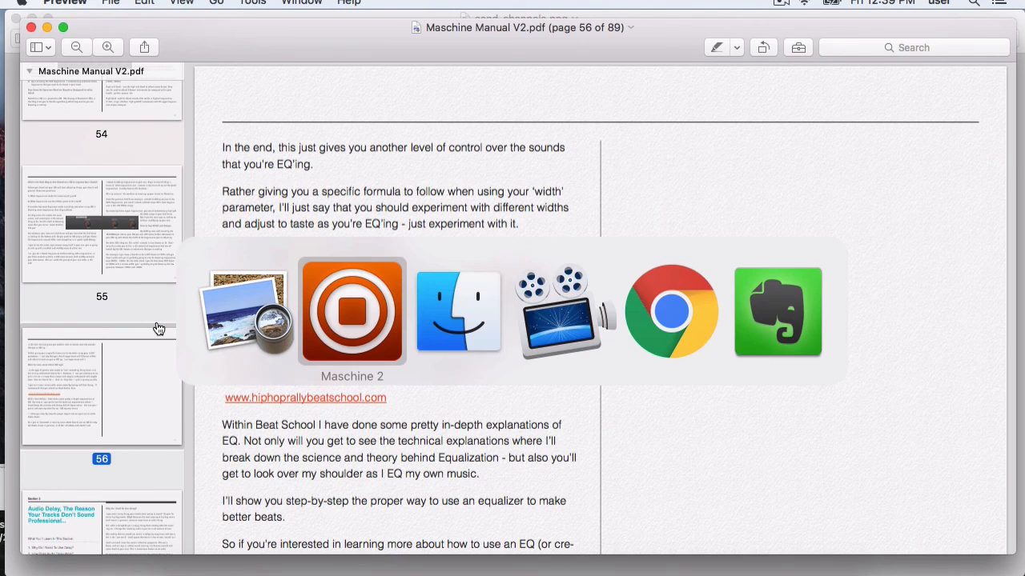
{"action": "key", "text": "super+Tab"}
{"action": "key", "text": "super+Tab"}
{"action": "key", "text": "super+Tab"}
{"action": "key", "text": "super+Tab"}
{"action": "key", "text": "super+Tab"}
{"action": "key", "text": "super+Tab"}
{"action": "key", "text": "super+Tab"}
{"action": "key", "text": "super+Tab"}
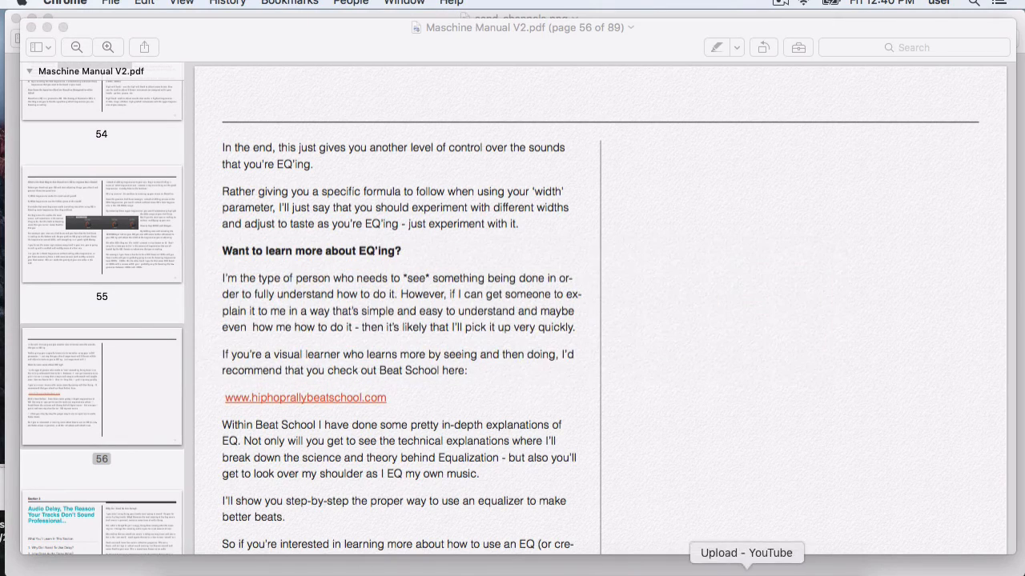
{"action": "left_click", "coordinate": [747, 570]}
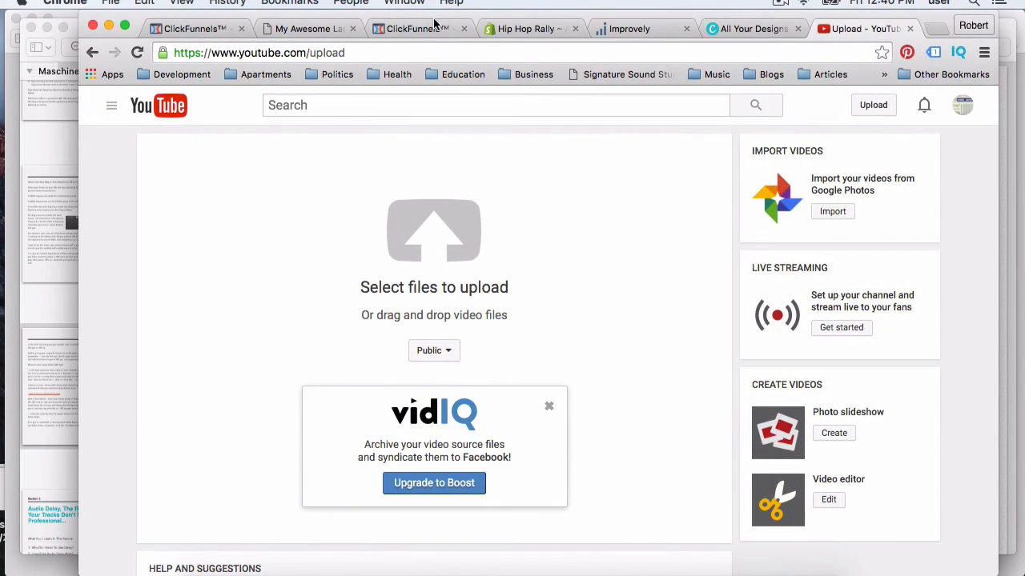
Step: Find the Maschine manual's landing page among the open ClickFunnels pages and review its order form's contact and credit card sections
{"action": "left_click", "coordinate": [416, 30]}
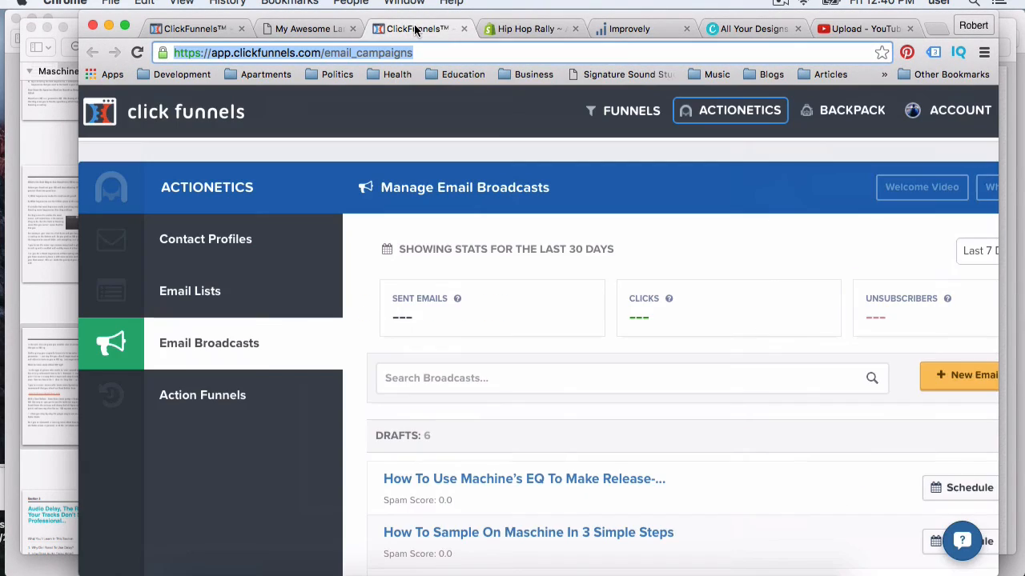
{"action": "left_click", "coordinate": [336, 28]}
{"action": "scroll", "coordinate": [412, 296], "scroll_direction": "down", "scroll_amount": 4}
{"action": "scroll", "coordinate": [411, 294], "scroll_direction": "up", "scroll_amount": 5}
{"action": "scroll", "coordinate": [412, 295], "scroll_direction": "down", "scroll_amount": 4}
{"action": "left_click", "coordinate": [409, 328]}
{"action": "scroll", "coordinate": [419, 377], "scroll_direction": "down", "scroll_amount": 6}
{"action": "scroll", "coordinate": [317, 195], "scroll_direction": "down", "scroll_amount": 5}
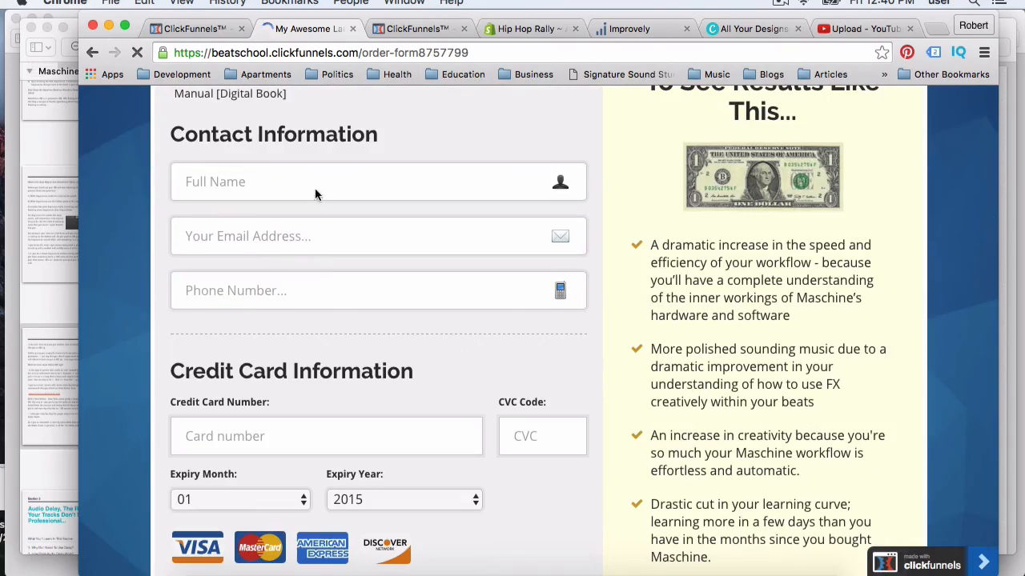
Step: Return to the manual's sales page and review its list of results and the "What's Inside of the Beat Bible?" chapter overview
{"action": "scroll", "coordinate": [315, 189], "scroll_direction": "up", "scroll_amount": 5}
{"action": "scroll", "coordinate": [315, 192], "scroll_direction": "left", "scroll_amount": 5}
{"action": "scroll", "coordinate": [430, 231], "scroll_direction": "down", "scroll_amount": 20}
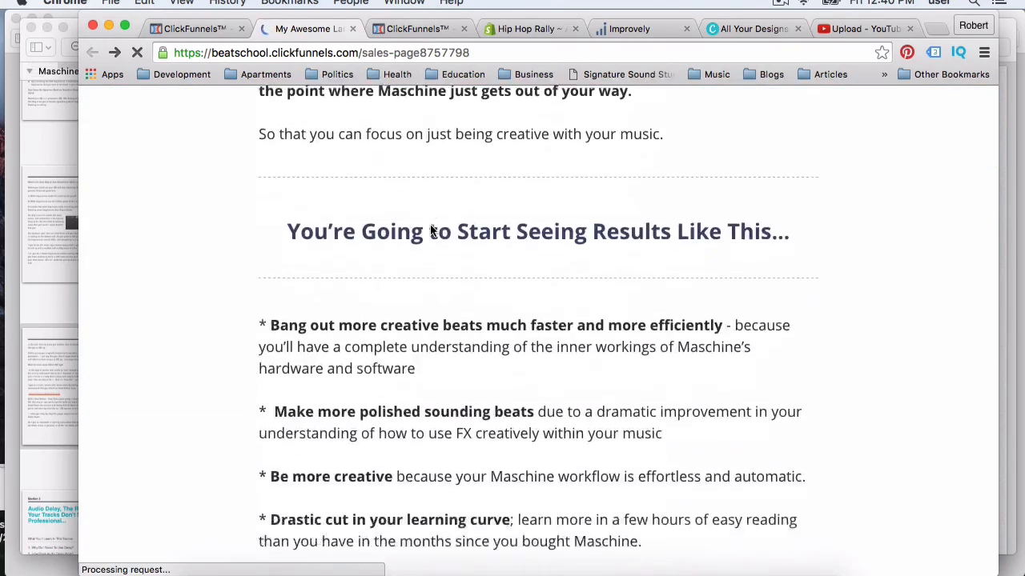
{"action": "scroll", "coordinate": [429, 228], "scroll_direction": "down", "scroll_amount": 10}
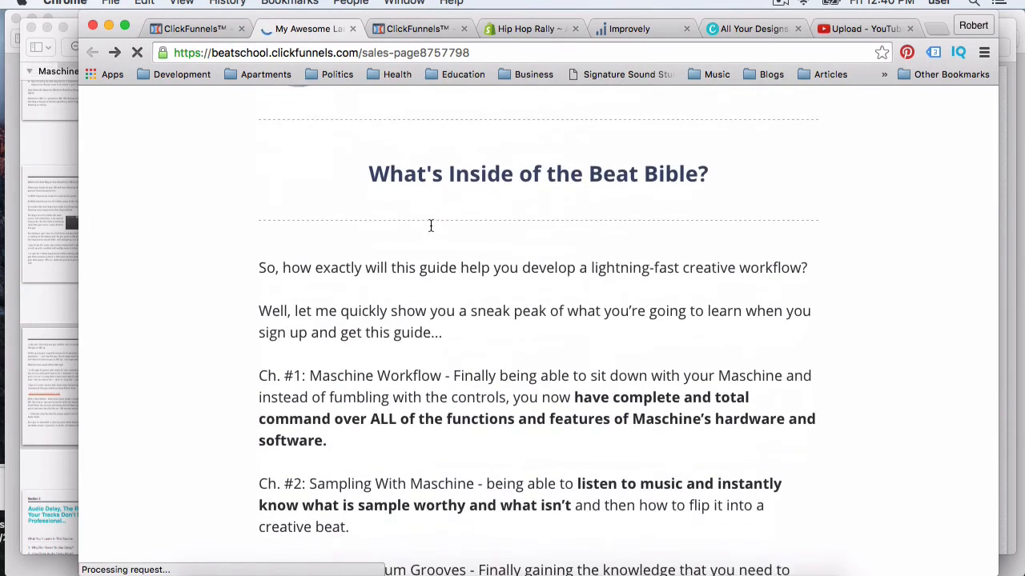
Step: Go forward to the order form and review its contact fields, credit card section, order summary and mixing workshop offer
{"action": "scroll", "coordinate": [430, 230], "scroll_direction": "right", "scroll_amount": 3}
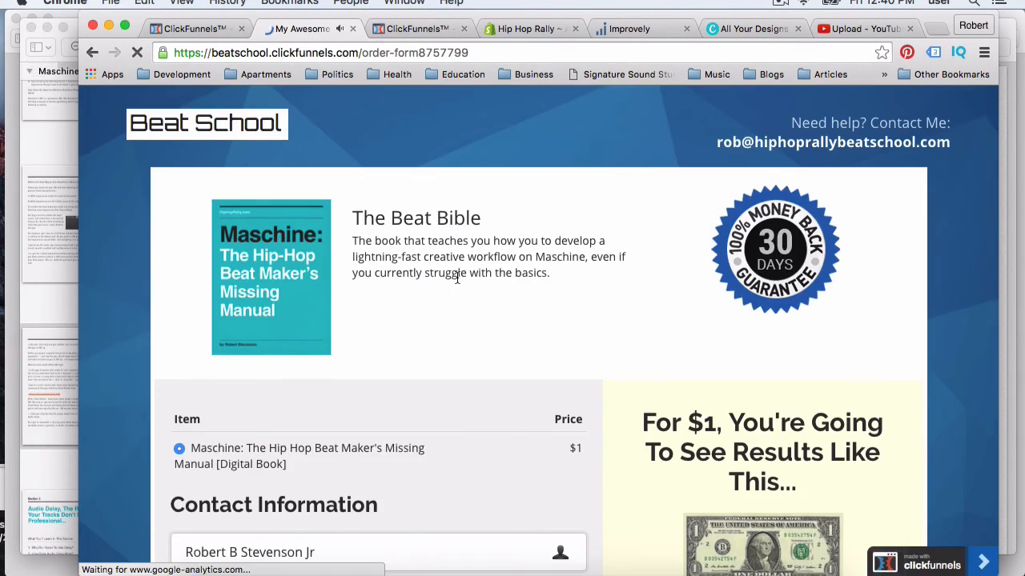
{"action": "scroll", "coordinate": [449, 280], "scroll_direction": "down", "scroll_amount": 5}
{"action": "left_click_drag", "start_coordinate": [571, 208], "coordinate": [547, 205]}
{"action": "left_click", "coordinate": [531, 269]}
{"action": "scroll", "coordinate": [518, 309], "scroll_direction": "down", "scroll_amount": 6}
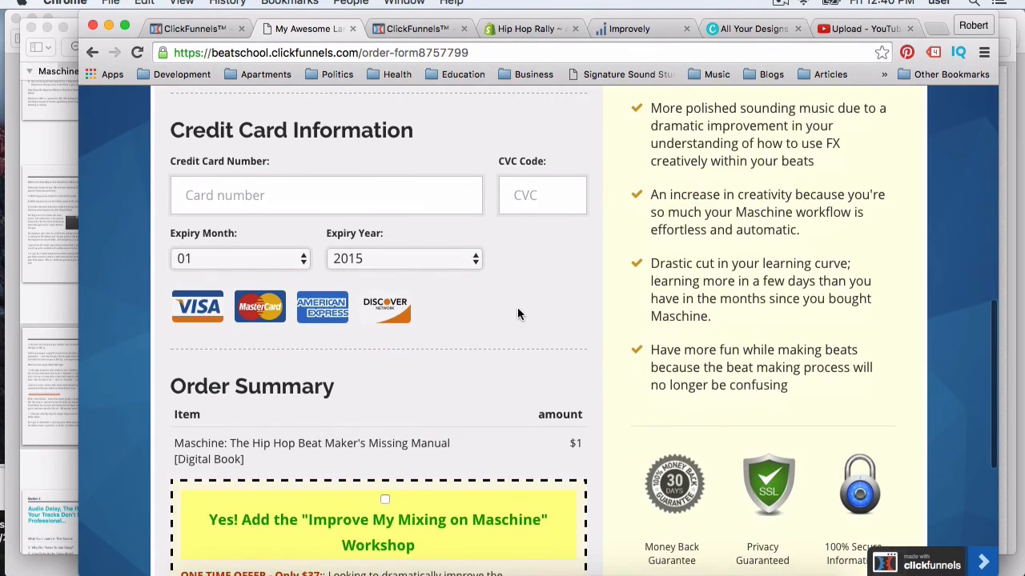
{"action": "scroll", "coordinate": [517, 308], "scroll_direction": "down", "scroll_amount": 4}
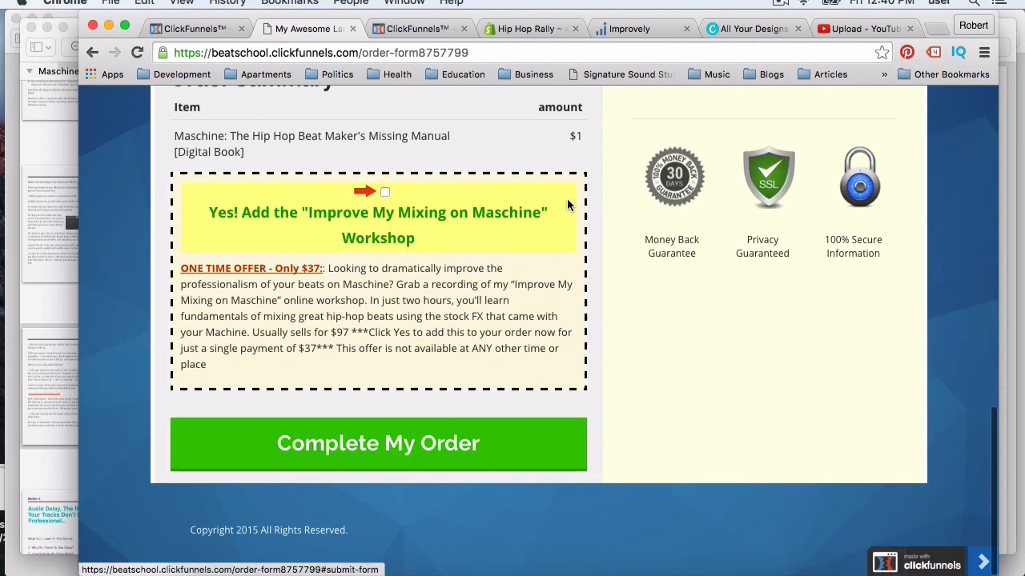
{"action": "scroll", "coordinate": [567, 198], "scroll_direction": "up", "scroll_amount": 11}
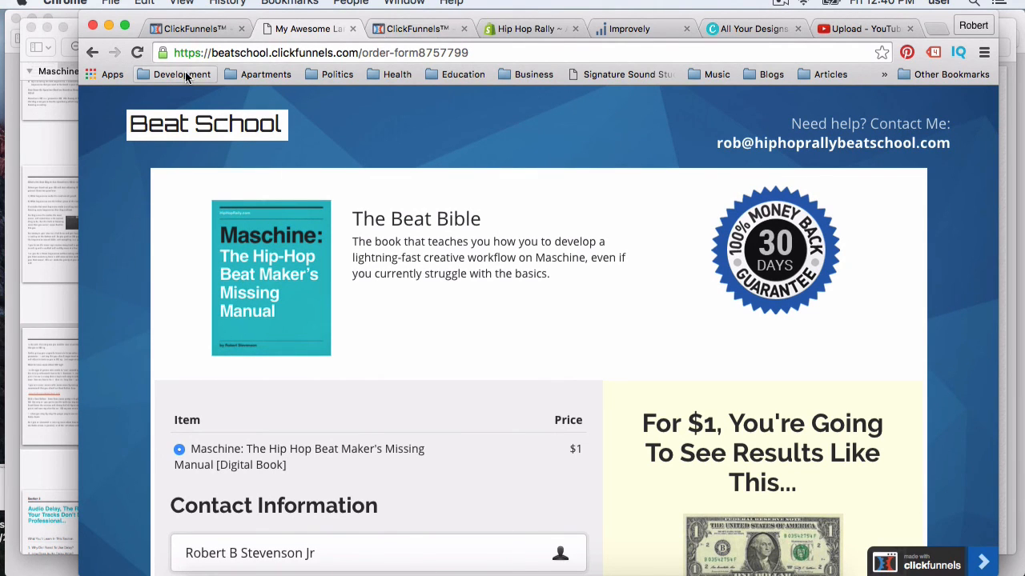
Step: Switch to Preview and open page 40 of the manual, on Maschine's drum synths in the Drums chapter
{"action": "left_click", "coordinate": [51, 185]}
{"action": "scroll", "coordinate": [120, 297], "scroll_direction": "down", "scroll_amount": 3}
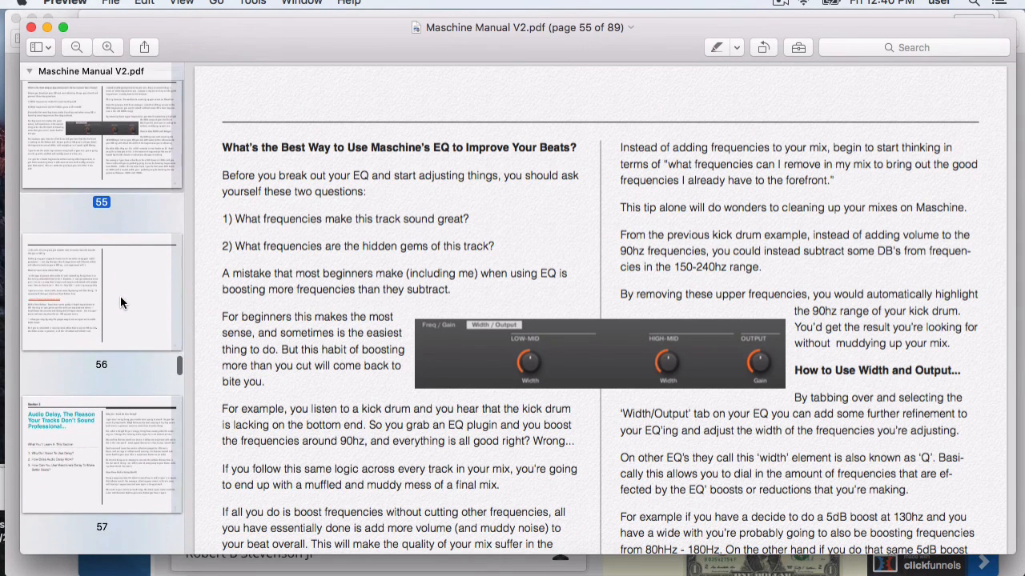
{"action": "scroll", "coordinate": [125, 250], "scroll_direction": "up", "scroll_amount": 9}
{"action": "scroll", "coordinate": [125, 255], "scroll_direction": "up", "scroll_amount": 10}
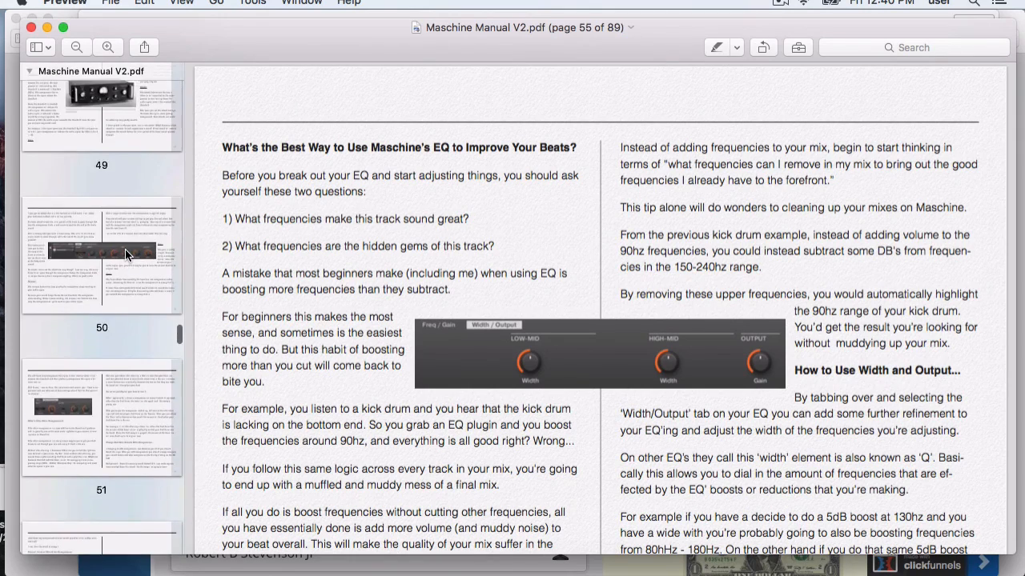
{"action": "scroll", "coordinate": [125, 255], "scroll_direction": "up", "scroll_amount": 10}
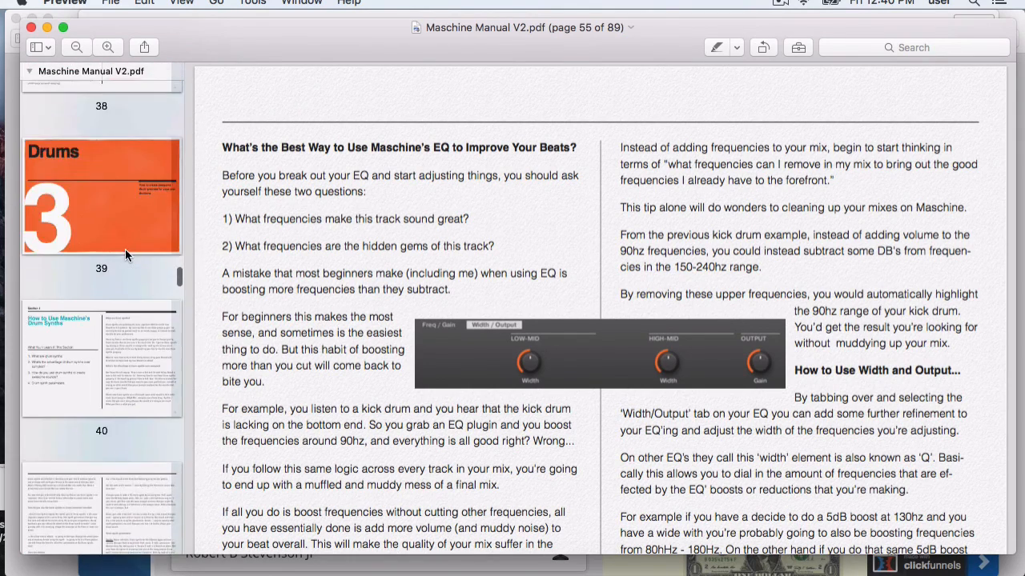
{"action": "scroll", "coordinate": [113, 410], "scroll_direction": "down", "scroll_amount": 2}
{"action": "left_click", "coordinate": [113, 411]}
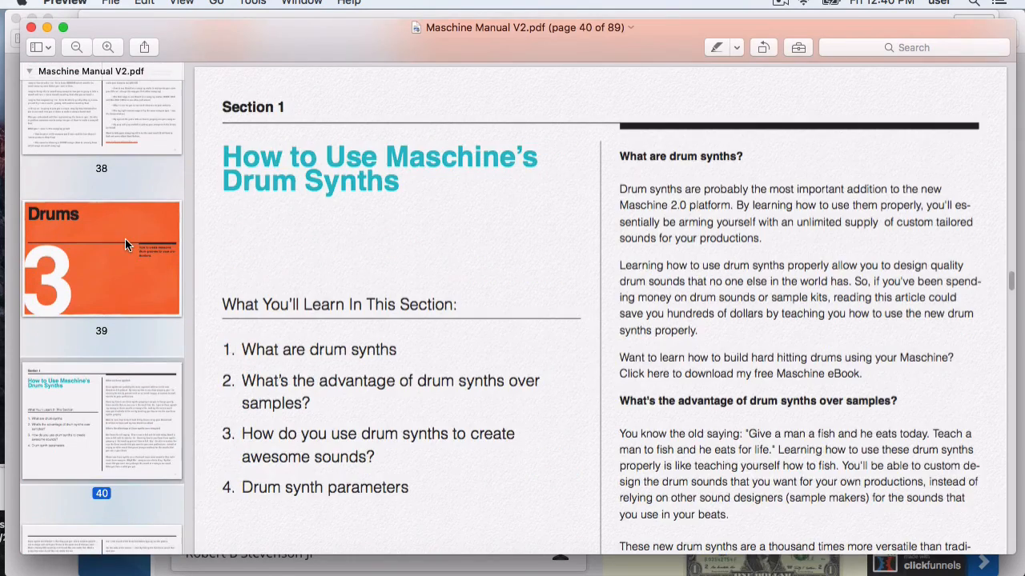
Step: Skim the remaining chapters and open the manual's last page, on signing up for Beat School
{"action": "scroll", "coordinate": [124, 238], "scroll_direction": "up", "scroll_amount": 4}
{"action": "scroll", "coordinate": [125, 245], "scroll_direction": "down", "scroll_amount": 20}
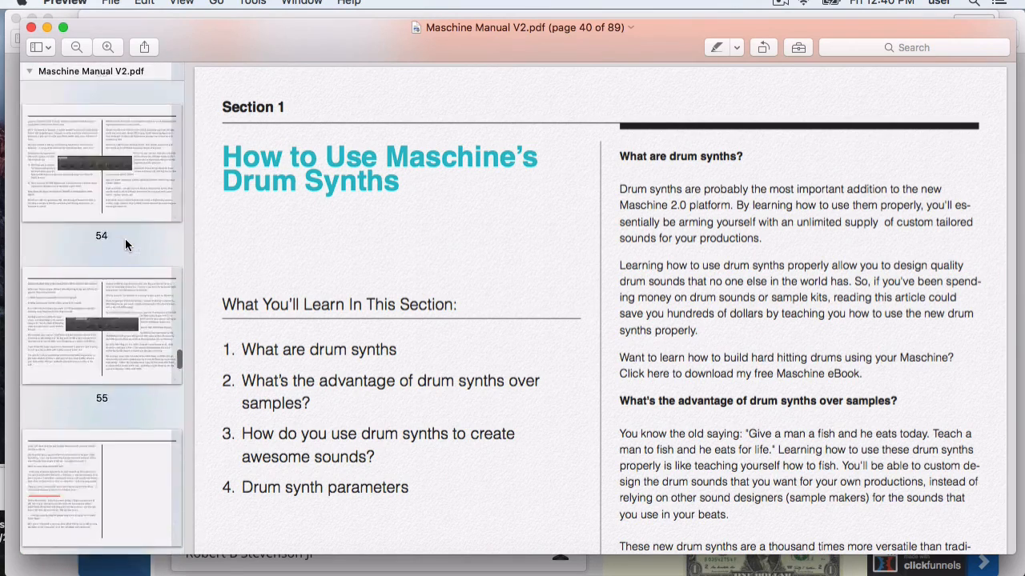
{"action": "scroll", "coordinate": [125, 244], "scroll_direction": "down", "scroll_amount": 20}
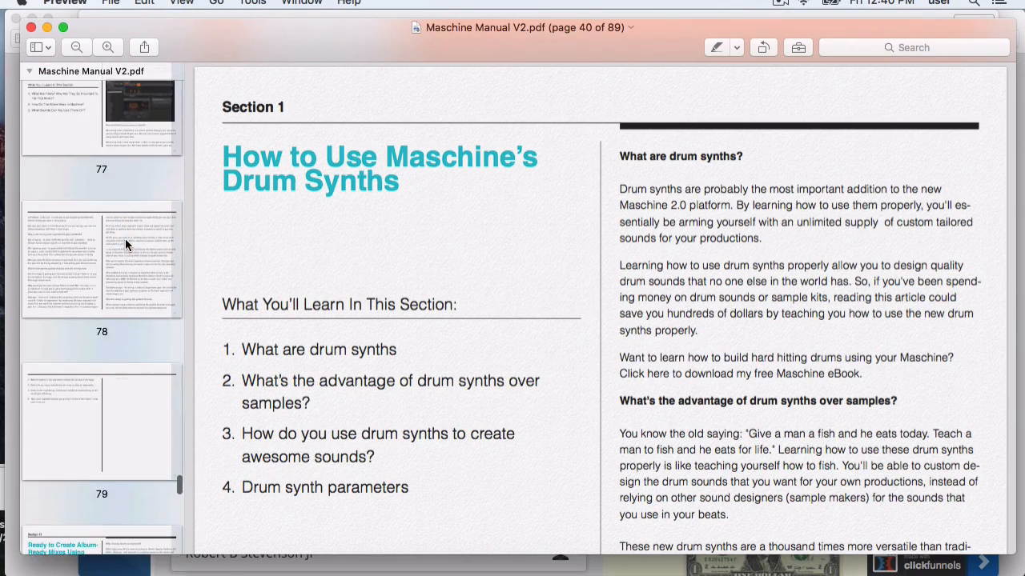
{"action": "left_click", "coordinate": [113, 275]}
Step: Go back to the Transient Master section, viewing page 74 and its opening page 73 on making punchy kicks
{"action": "scroll", "coordinate": [96, 312], "scroll_direction": "up", "scroll_amount": 15}
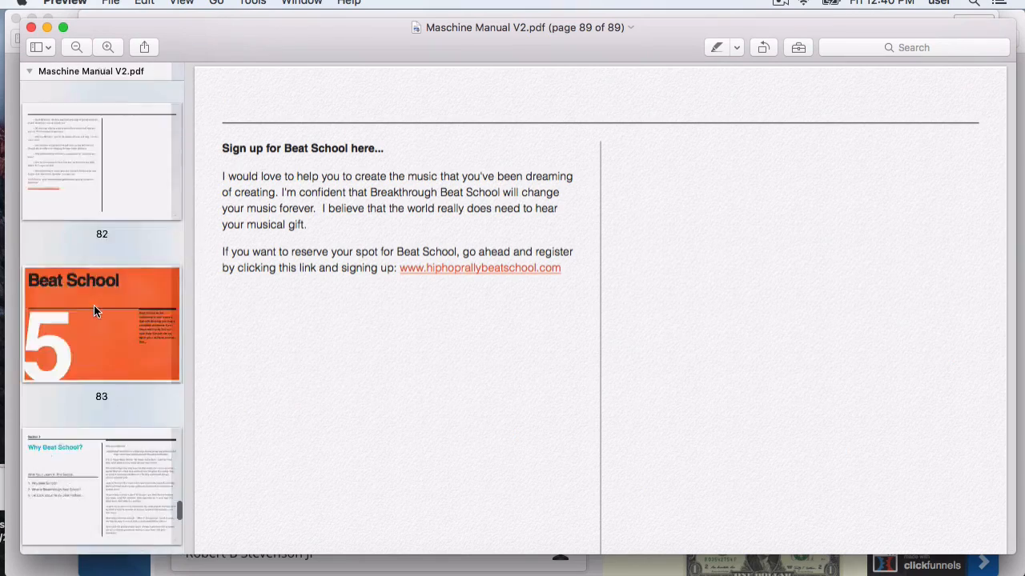
{"action": "left_click", "coordinate": [94, 312]}
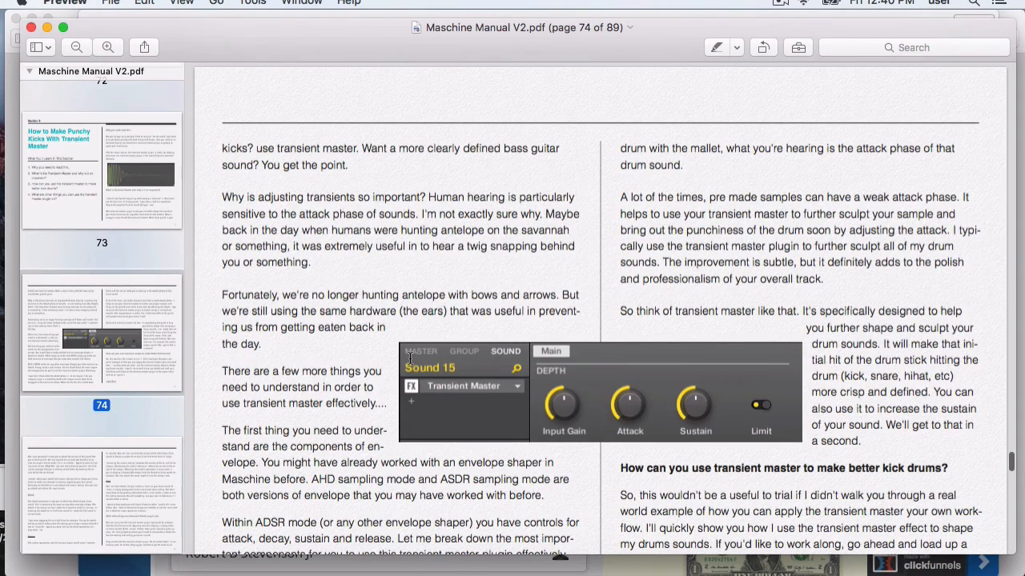
{"action": "left_click", "coordinate": [100, 183]}
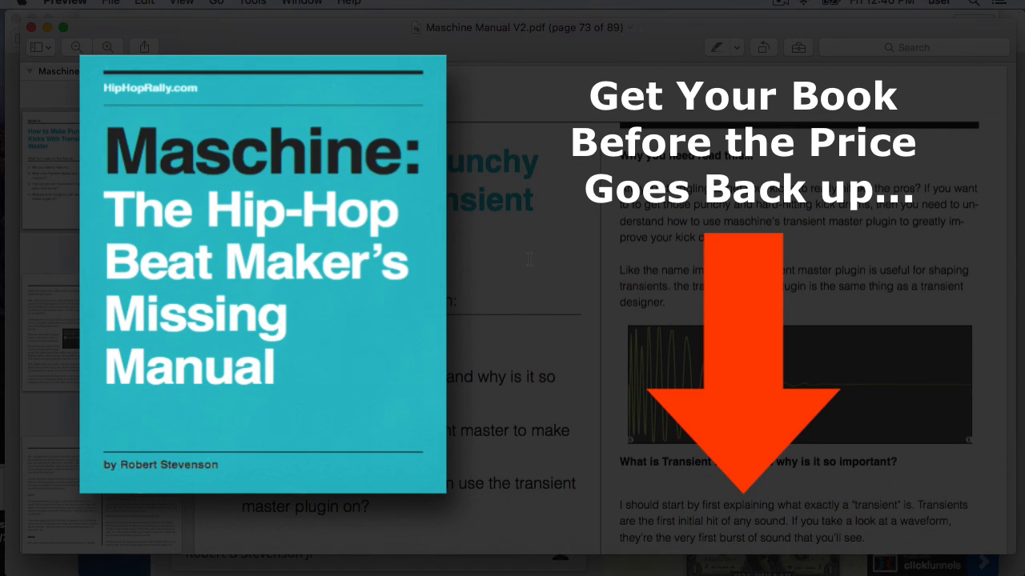
Step: Return to the manual's cover on page 1 and browse the thumbnails of the first pages
{"action": "scroll", "coordinate": [600, 320], "scroll_direction": "up", "scroll_amount": 1}
{"action": "scroll", "coordinate": [100, 320], "scroll_direction": "up", "scroll_amount": 15}
{"action": "scroll", "coordinate": [100, 320], "scroll_direction": "up", "scroll_amount": 20}
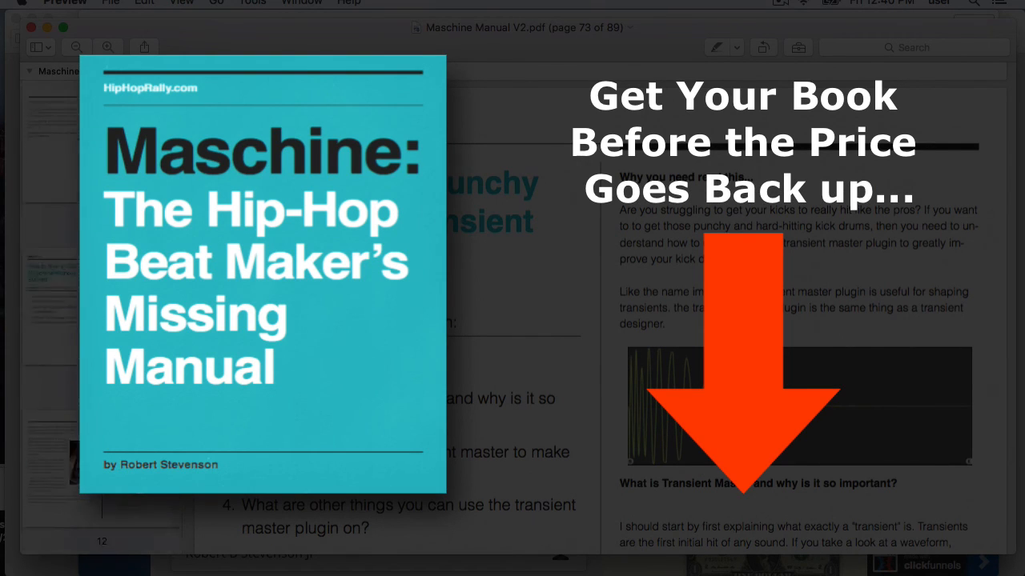
{"action": "left_click", "coordinate": [100, 157]}
{"action": "scroll", "coordinate": [100, 320], "scroll_direction": "down", "scroll_amount": 10}
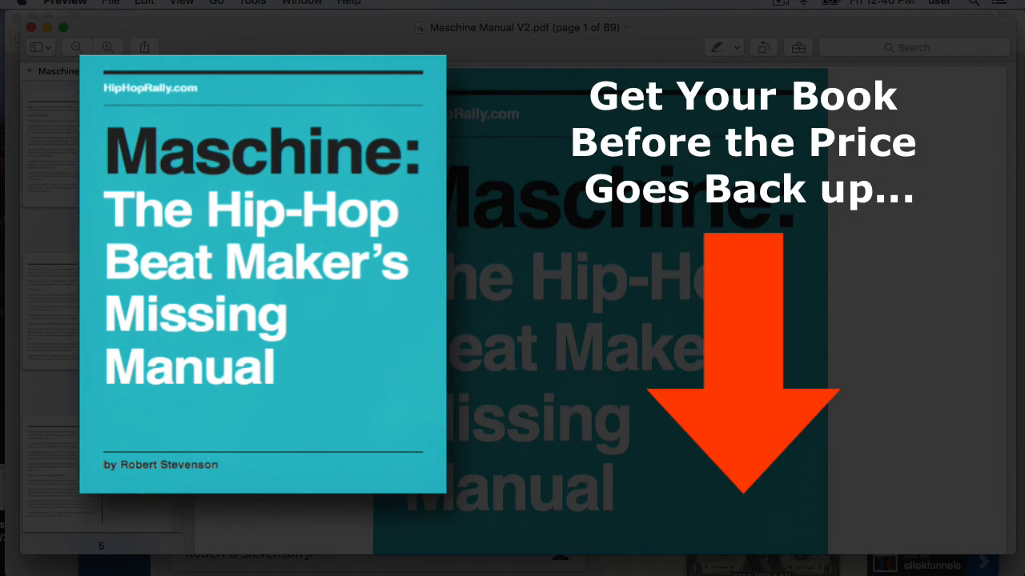